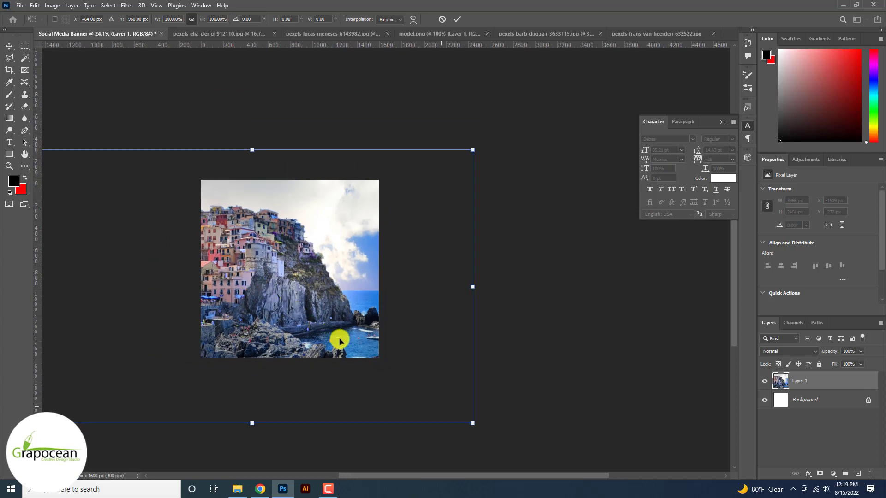
- Scale the coastal cliff photo to 71.34% and position it to fill the square banner canvas
drag(472, 423, 397, 407)
drag(256, 302, 227, 292)
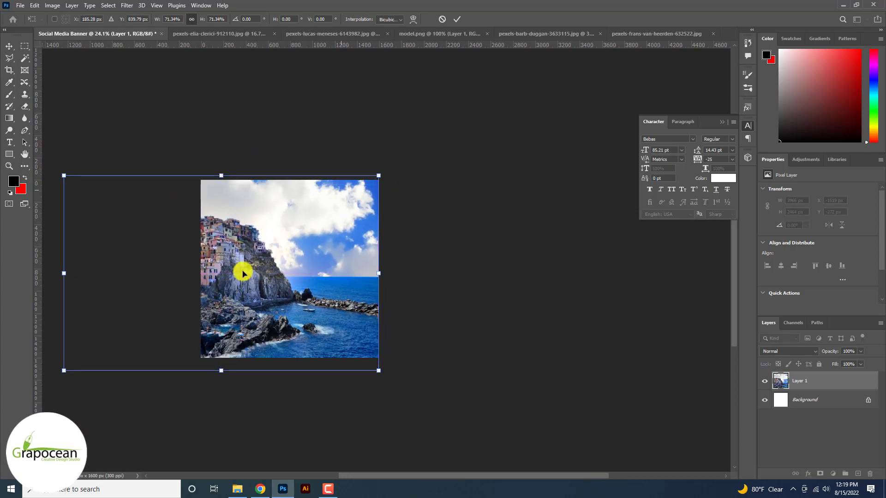
click(456, 20)
scroll(310, 252, up, 5)
scroll(272, 295, up, 4)
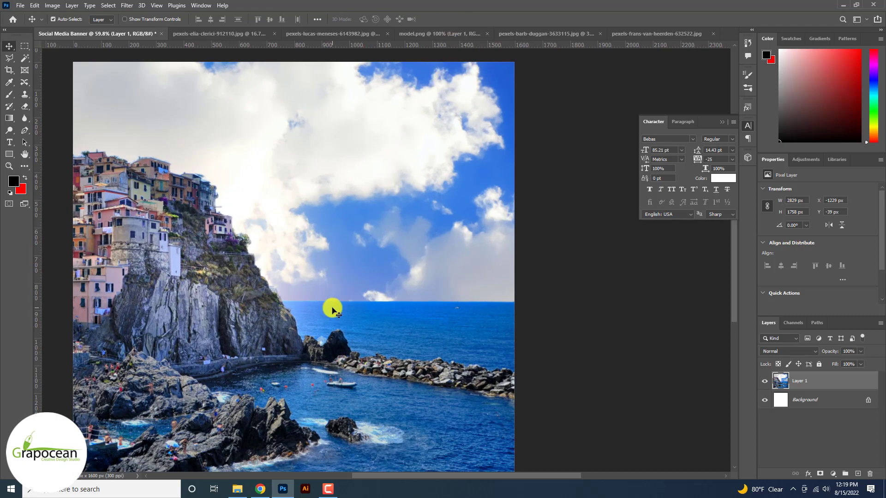
scroll(332, 307, down, 3)
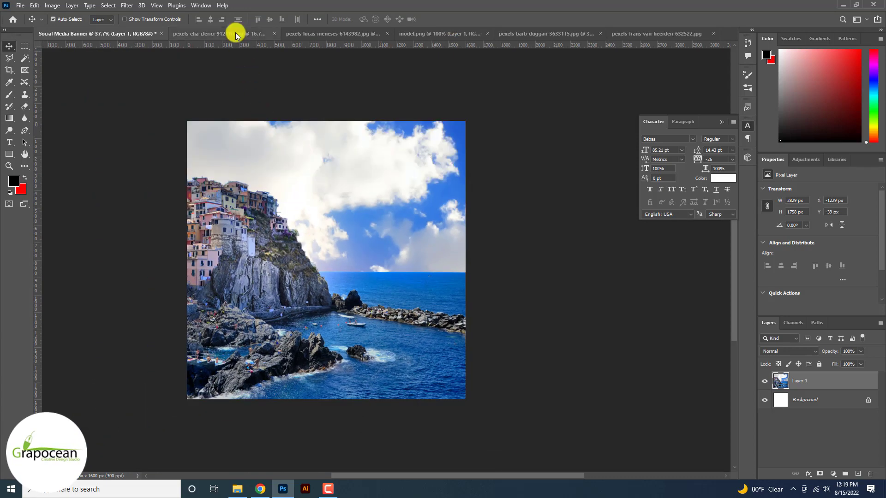
- Unlock the background of pexels-barb-duggan-3633115.jpg and bring the canal-houses photo into the Social Media Banner document
click(235, 32)
click(382, 33)
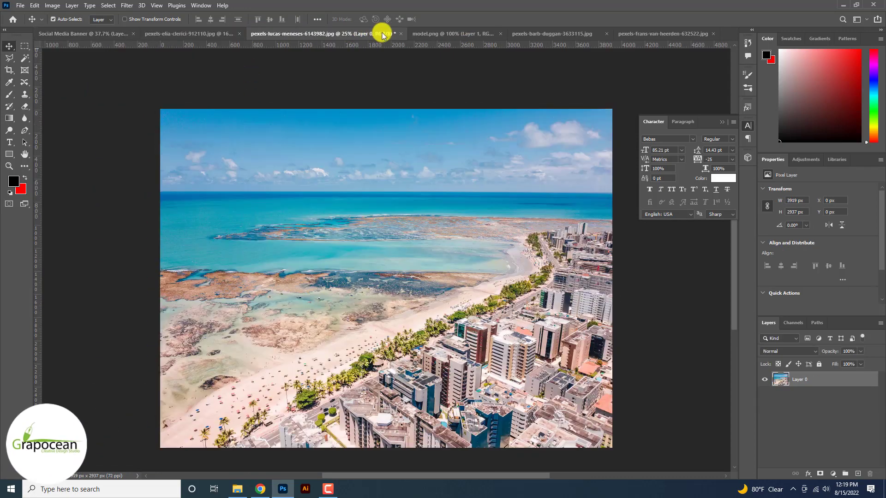
click(432, 34)
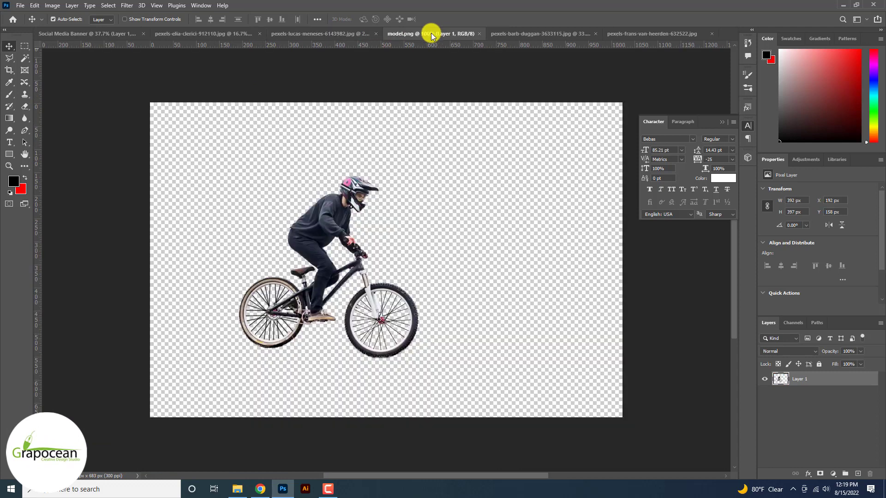
click(541, 33)
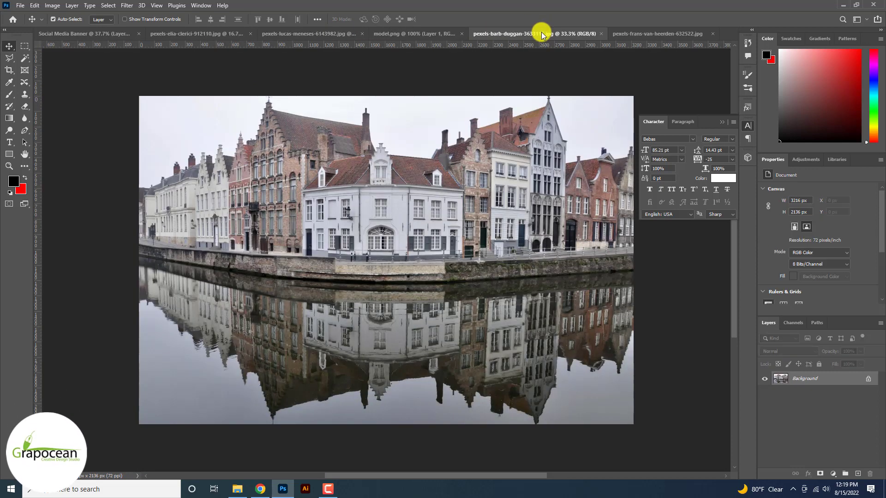
click(871, 381)
drag(556, 251, 345, 306)
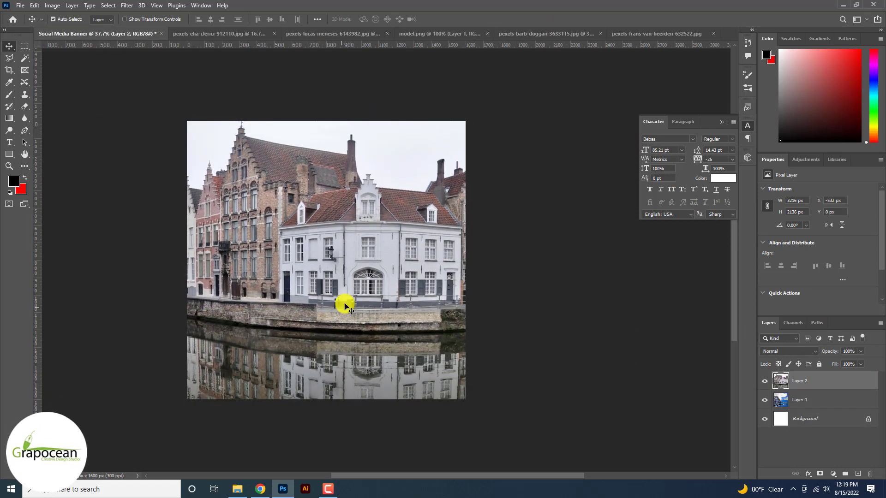
- Scale the canal-houses layer to 60.20% and place it over the banner at X 44 px, Y 260 px
scroll(345, 305, down, 2)
key(ctrl+t)
drag(537, 421, 453, 397)
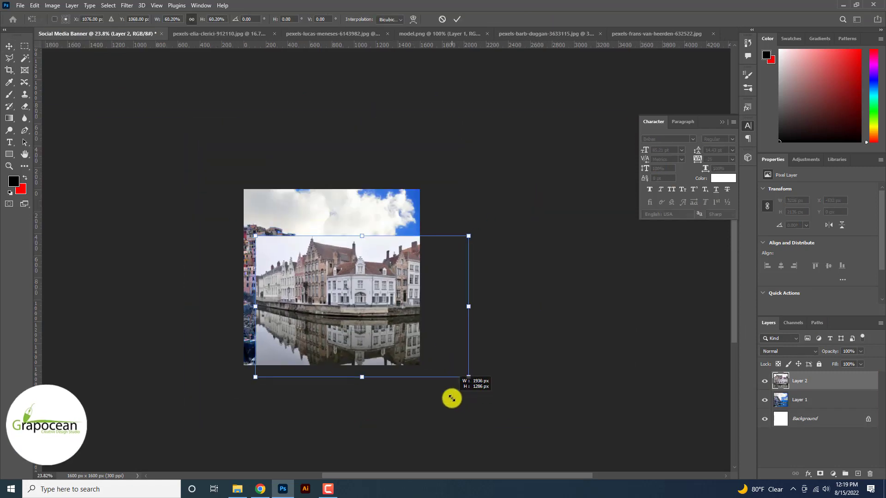
scroll(341, 276, up, 2)
drag(342, 317, 307, 278)
click(458, 19)
- Remove the pale sky above the canal houses with a Magic Wand selection and deselect
key(ctrl+plus)
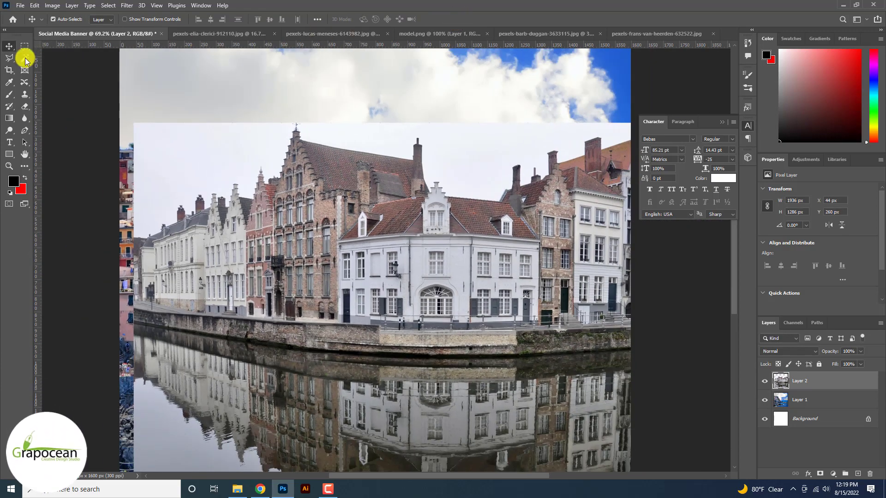
shift+click(368, 141)
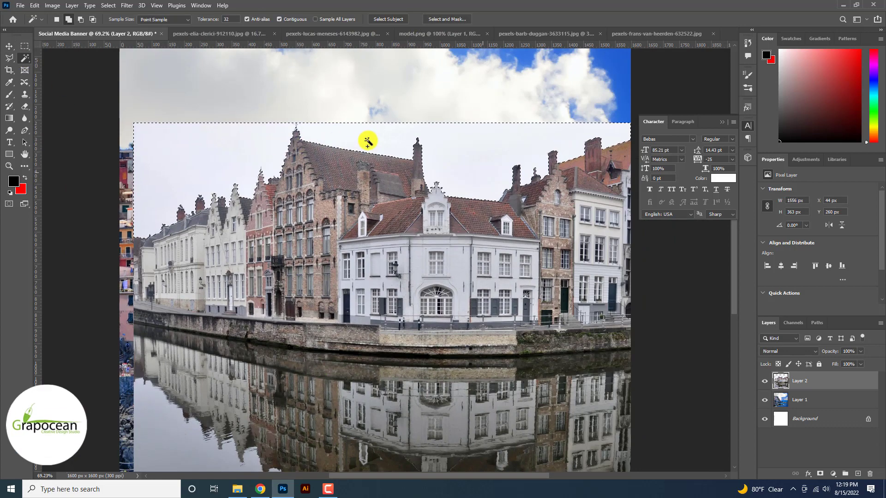
scroll(367, 141, down, 2)
key(Delete)
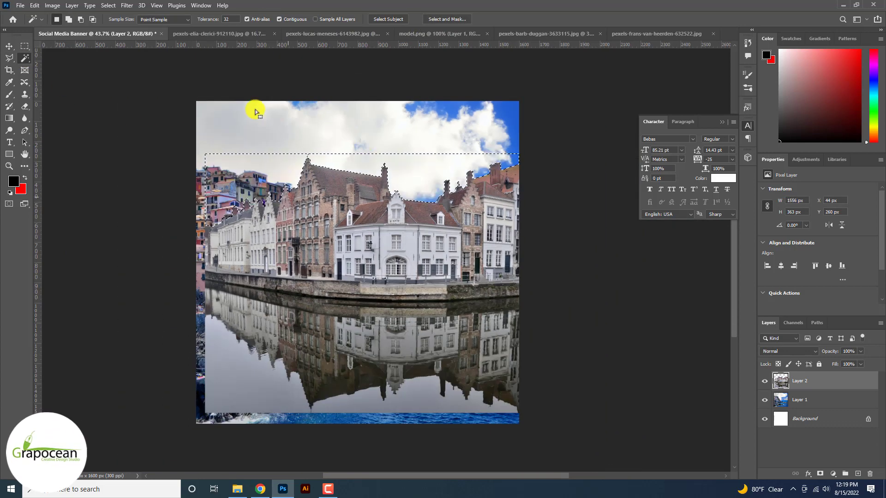
click(25, 47)
key(ctrl+d)
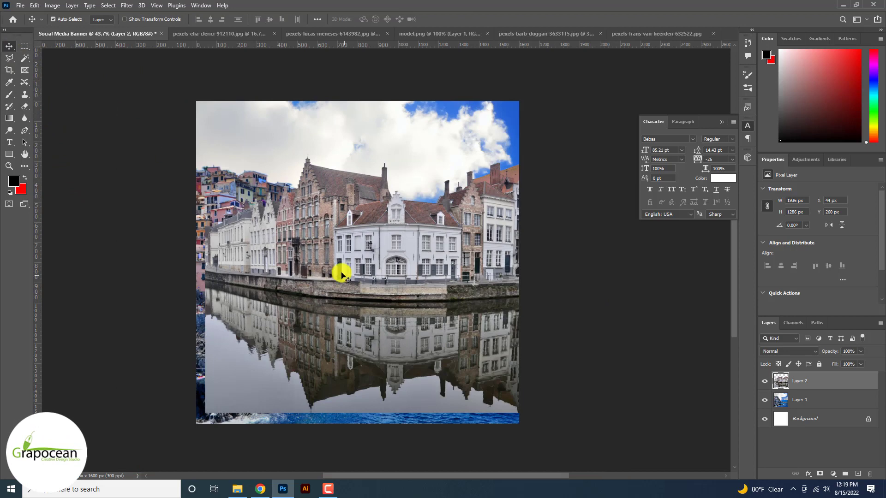
- Shift the canal-houses layer to expose its far end, delete the remaining sky patch there and deselect
mouse_move(342, 275)
mouse_down()
mouse_move(433, 243)
mouse_move(296, 203)
mouse_move(125, 198)
mouse_move(123, 237)
mouse_move(132, 246)
mouse_up()
key(b)
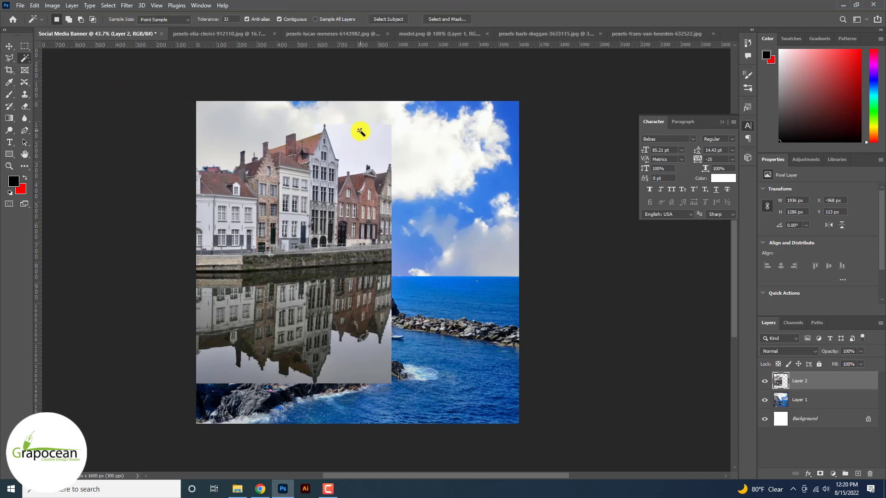
key(Delete)
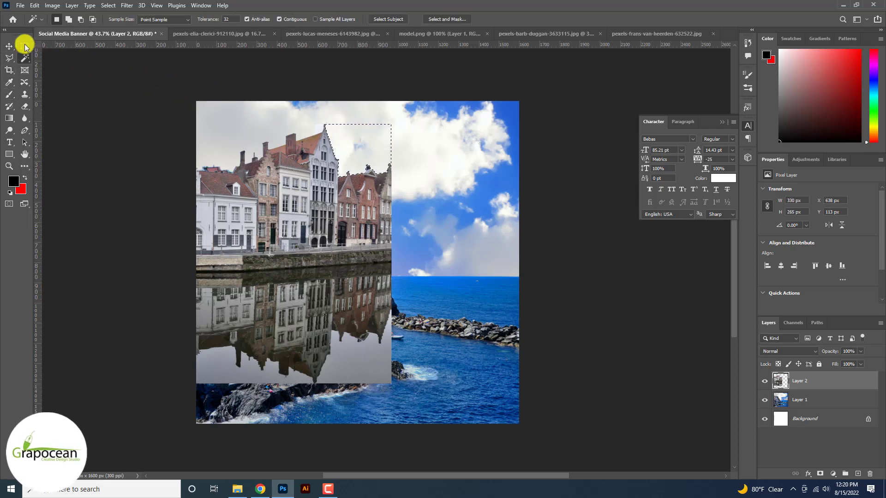
key(ctrl+minus)
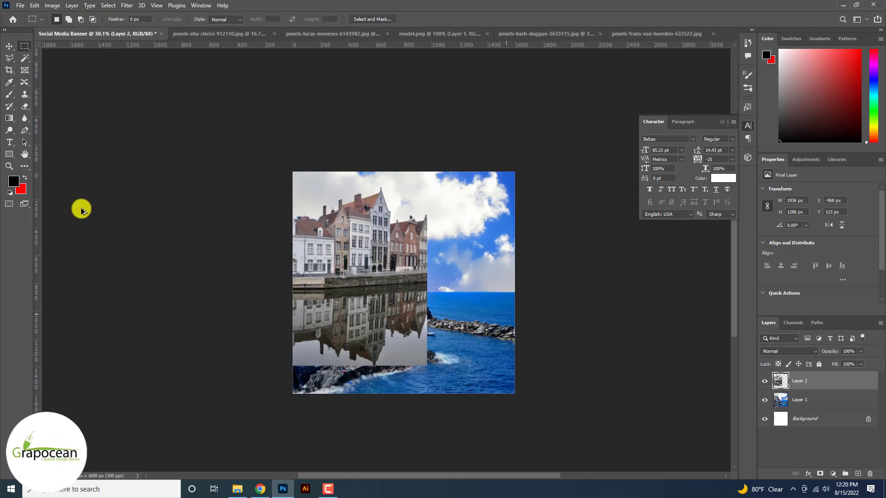
key(ctrl+0)
key(ctrl+d)
- Scale the canal-houses layer to 59.23% and place it beside the cliff village at X 410 px, Y 245 px
drag(314, 260, 559, 284)
key(ctrl+minus)
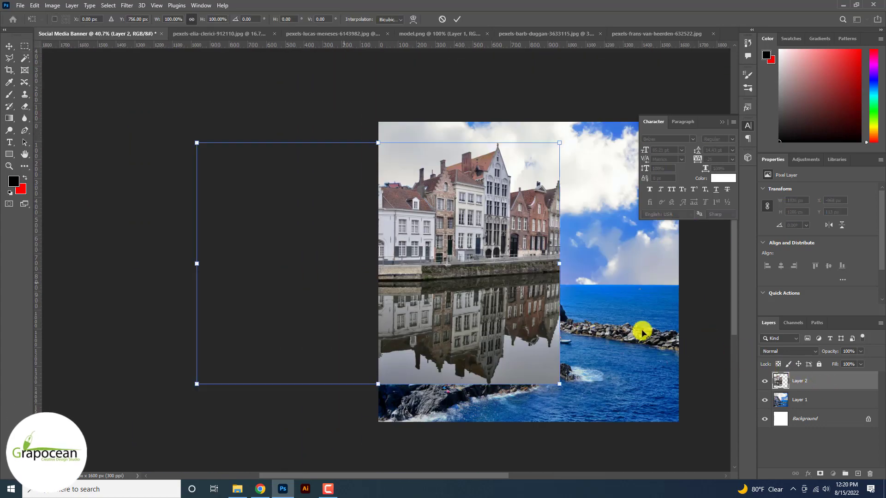
key(ctrl+minus)
drag(438, 269, 502, 273)
drag(565, 349, 502, 340)
drag(457, 297, 504, 300)
scroll(509, 297, up, 6)
mouse_move(393, 272)
mouse_down()
mouse_move(471, 272)
mouse_move(395, 270)
mouse_up()
scroll(396, 270, down, 5)
scroll(405, 221, up, 4)
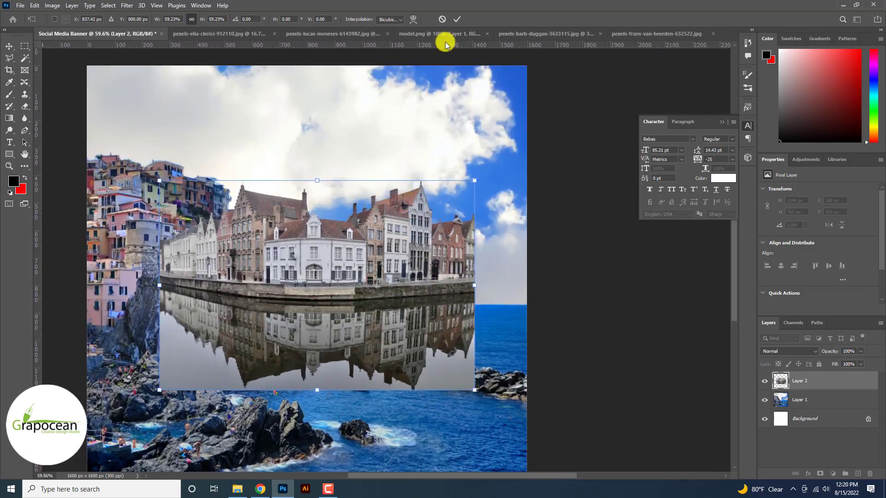
click(457, 19)
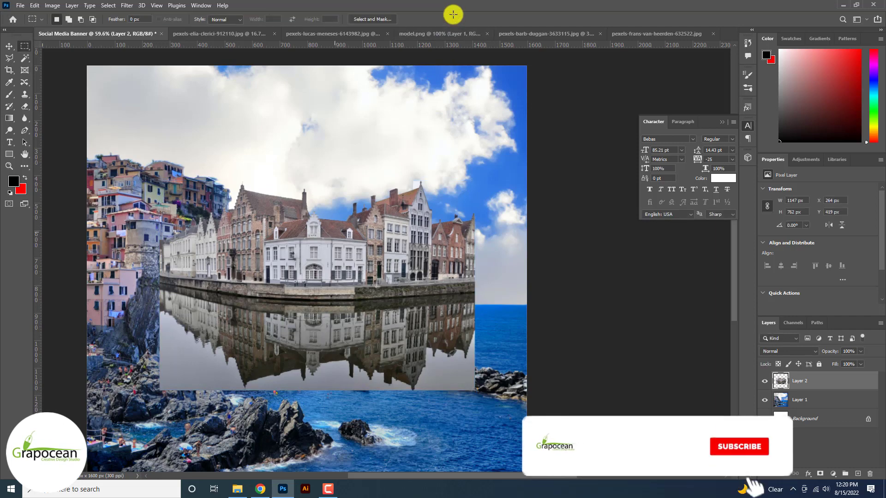
click(9, 47)
drag(283, 249, 317, 198)
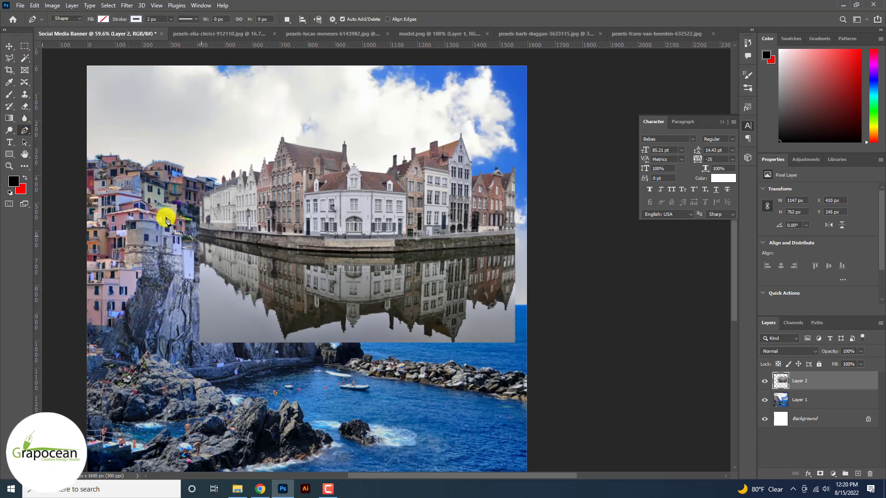
click(200, 236)
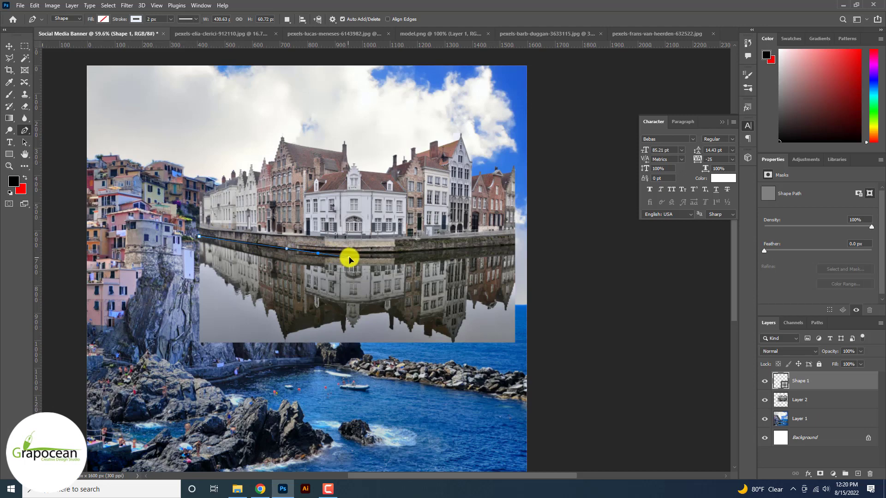
drag(338, 254, 360, 253)
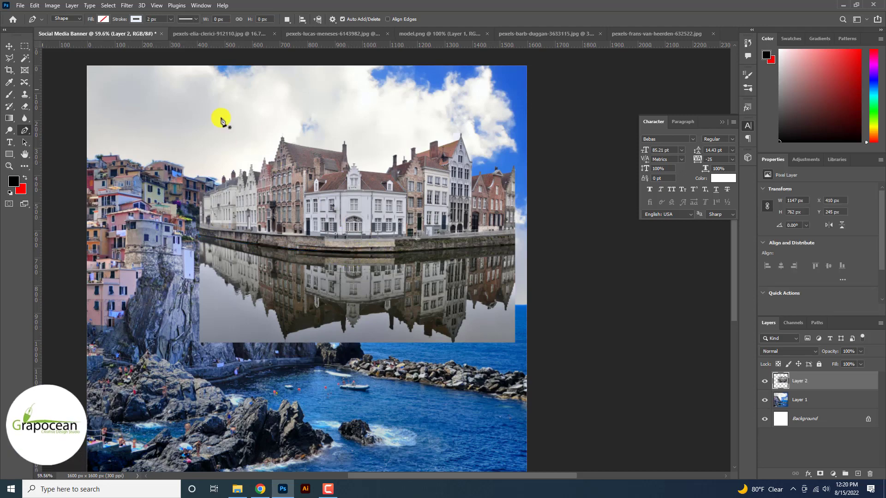
click(103, 19)
click(104, 20)
click(136, 20)
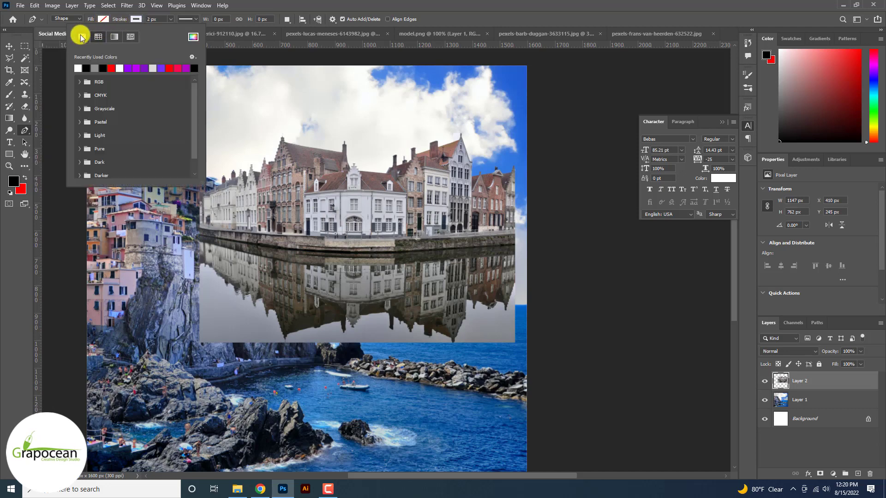
- With the Pen tool in Path mode, outline the water reflection below the canal wall and delete that area from the houses layer
click(65, 17)
click(65, 18)
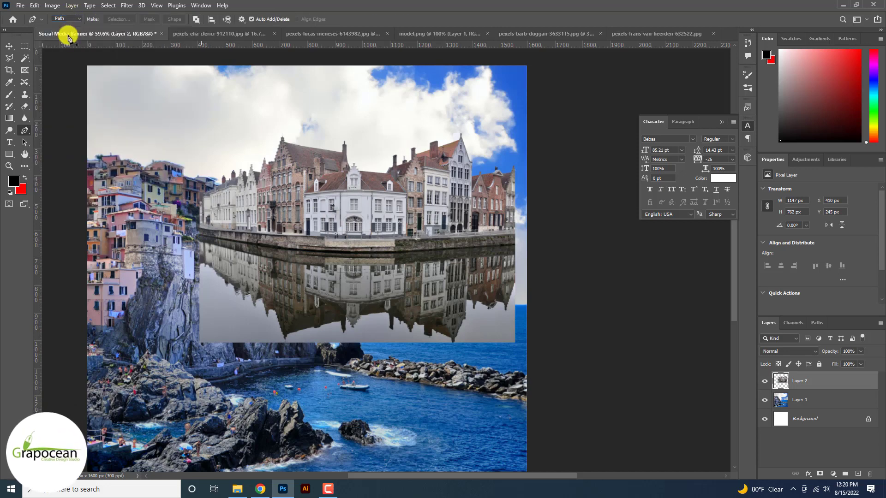
click(200, 237)
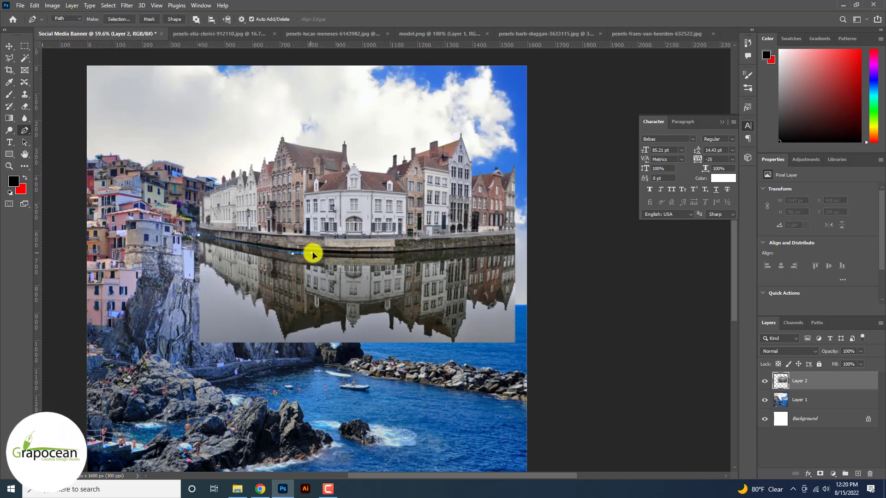
drag(340, 253, 343, 254)
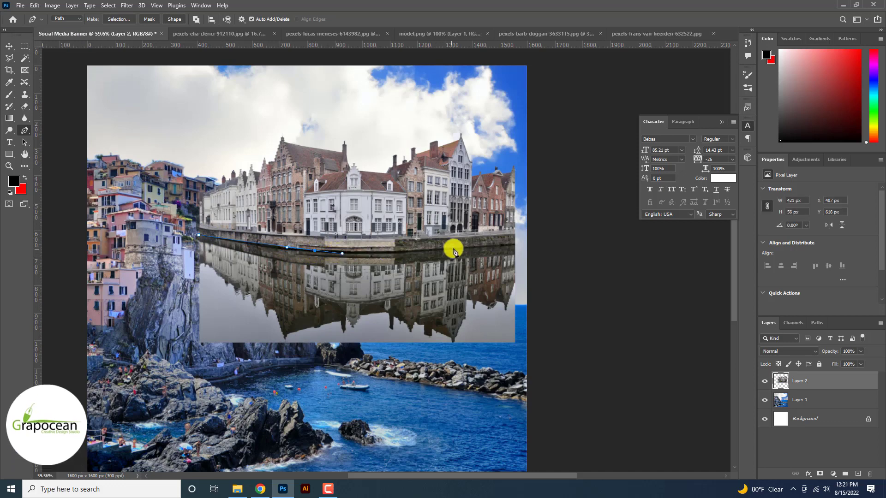
drag(456, 249, 481, 246)
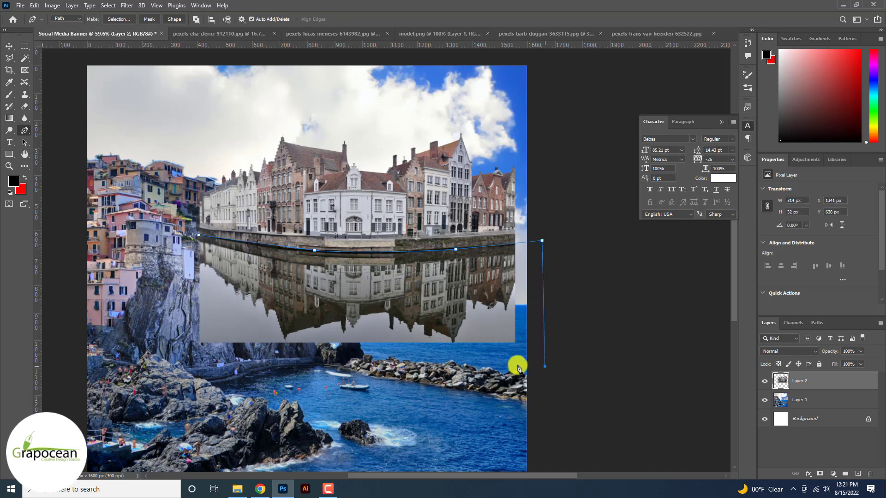
drag(277, 352, 245, 353)
drag(169, 353, 170, 344)
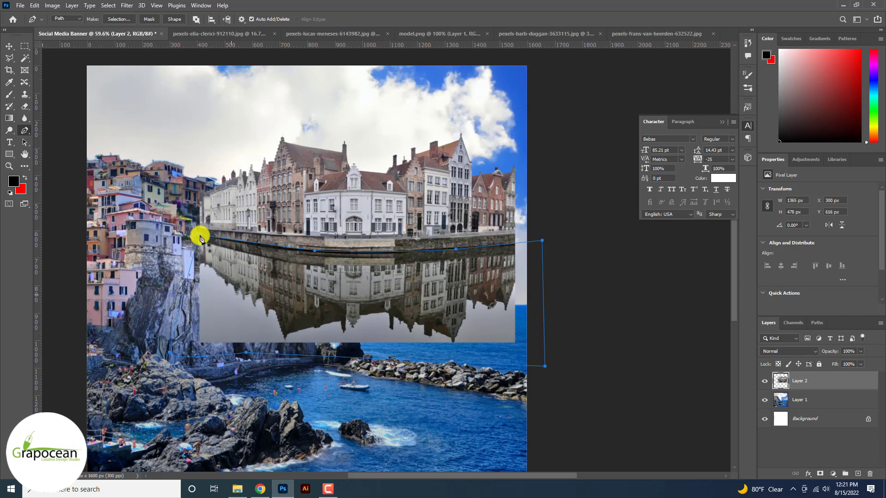
key(Delete)
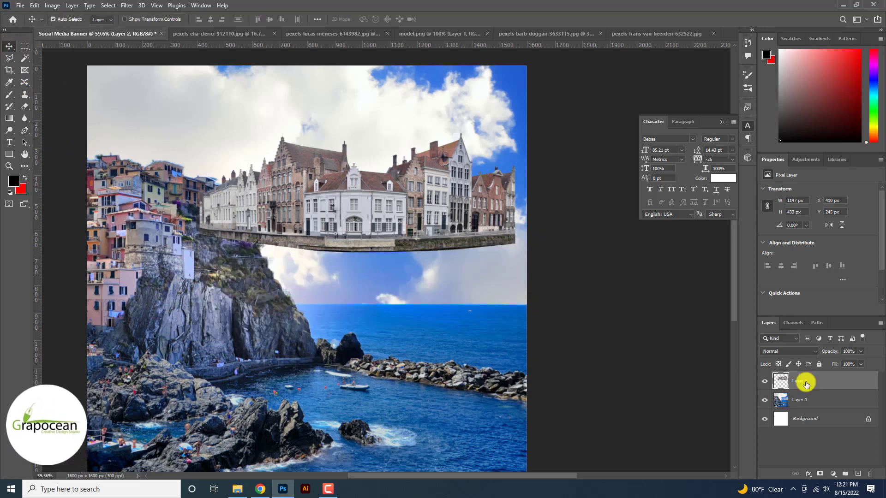
- Move the houses layer beneath the coastal photo and mask the coastal photo with a Color Range selection sampled from the cliff
mouse_move(807, 381)
mouse_down()
mouse_move(801, 401)
mouse_move(803, 391)
mouse_up()
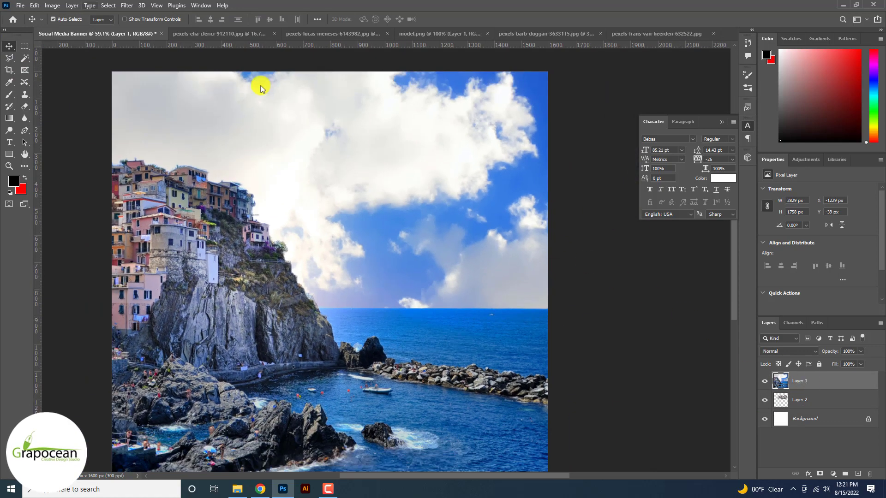
click(108, 6)
click(124, 96)
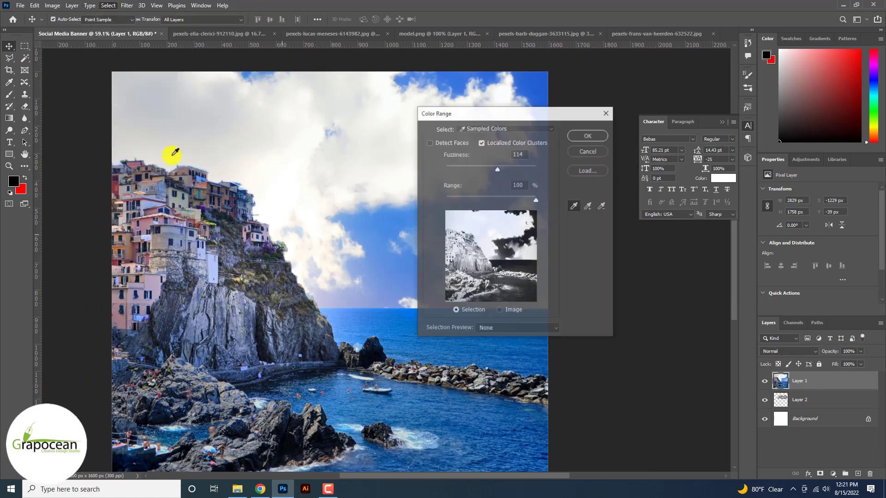
click(271, 279)
click(587, 135)
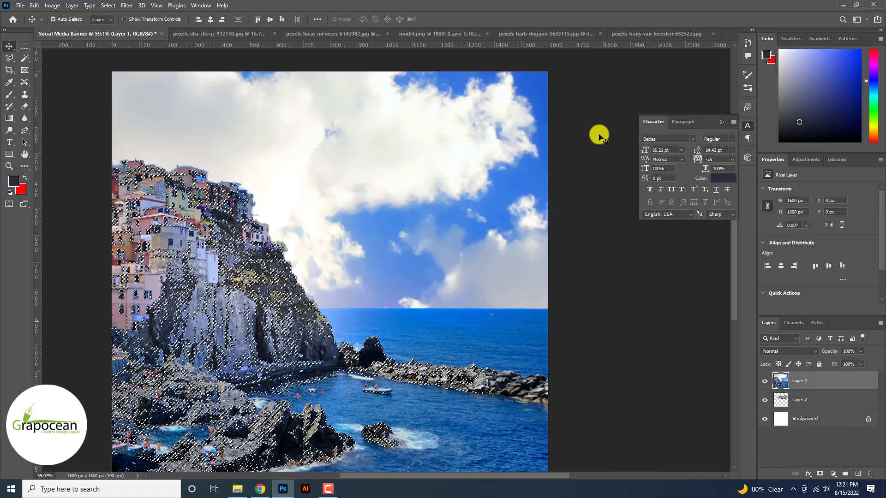
click(820, 474)
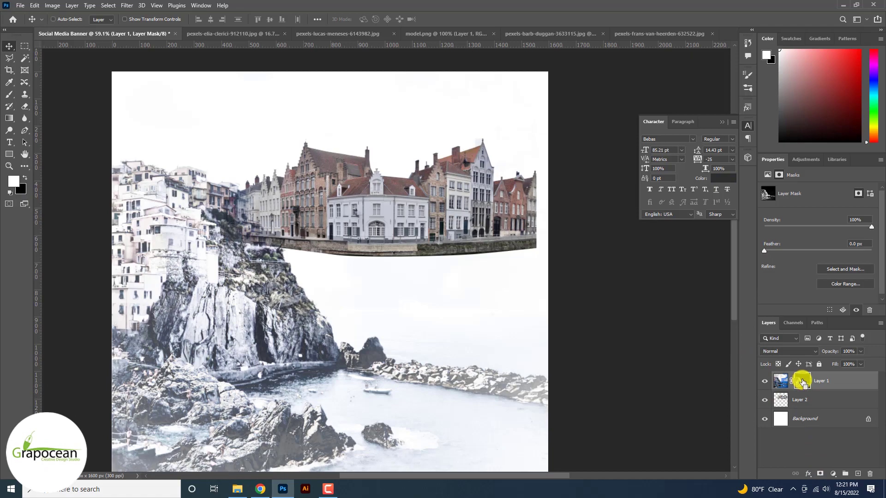
- Deselect and paint white on the coastal photo's mask with a 300 px soft brush to restore the cliff, village and sea
click(9, 92)
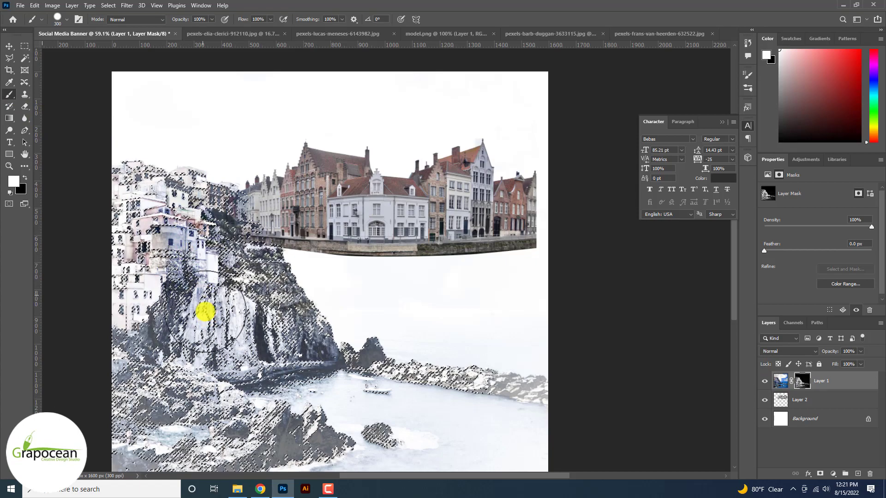
mouse_move(146, 253)
mouse_down()
mouse_move(139, 418)
mouse_move(157, 435)
mouse_move(218, 453)
mouse_move(297, 457)
mouse_move(259, 416)
mouse_move(303, 379)
mouse_move(444, 400)
mouse_move(435, 434)
mouse_move(356, 431)
mouse_move(524, 451)
mouse_move(243, 362)
mouse_up()
click(9, 94)
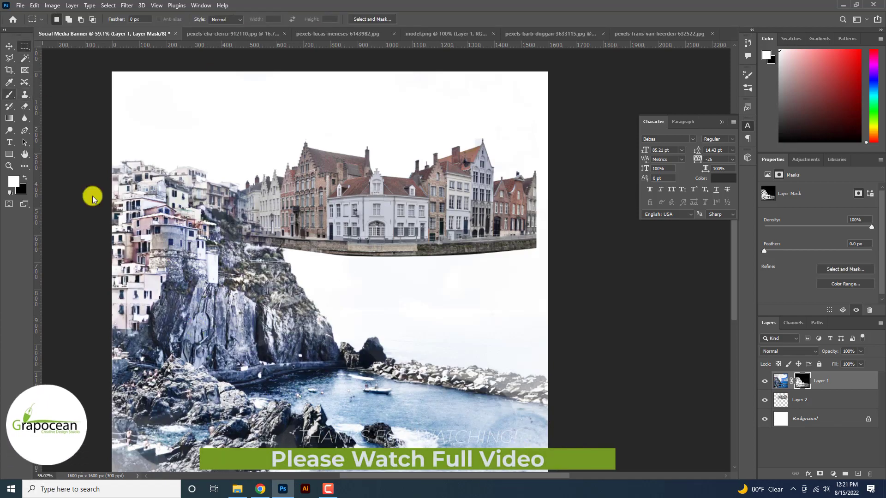
mouse_move(199, 323)
mouse_down()
mouse_move(151, 473)
mouse_move(291, 403)
mouse_up()
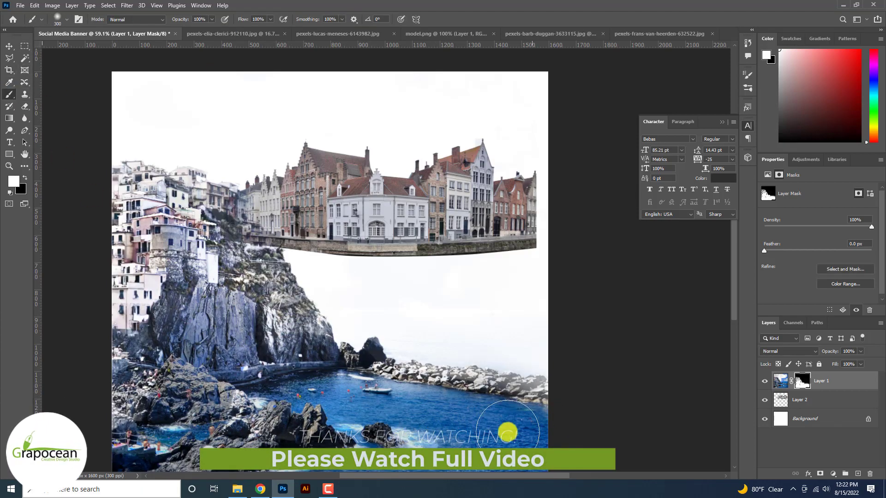
- Paint white over the cliff face and lower rocks on the coastal photo's mask with the 300 px soft brush
drag(131, 346, 265, 358)
scroll(171, 253, up, 2)
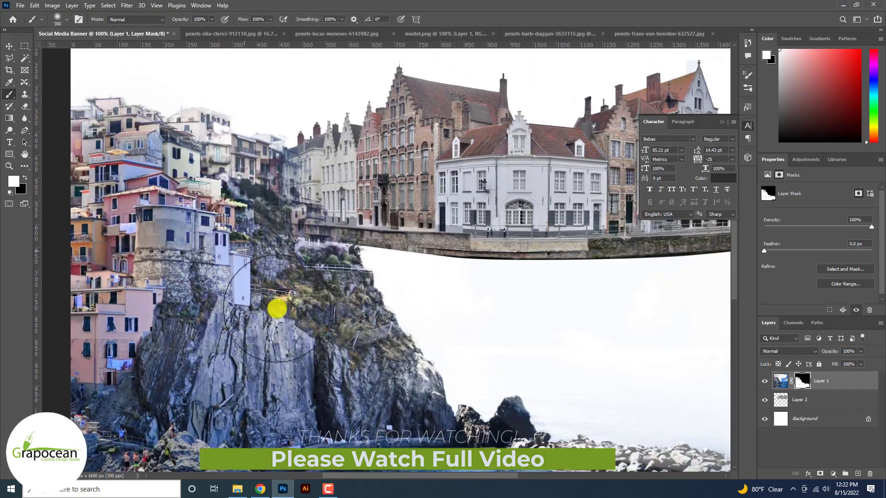
mouse_move(278, 308)
mouse_down()
mouse_move(196, 192)
mouse_move(149, 202)
mouse_move(109, 325)
mouse_move(274, 359)
mouse_up()
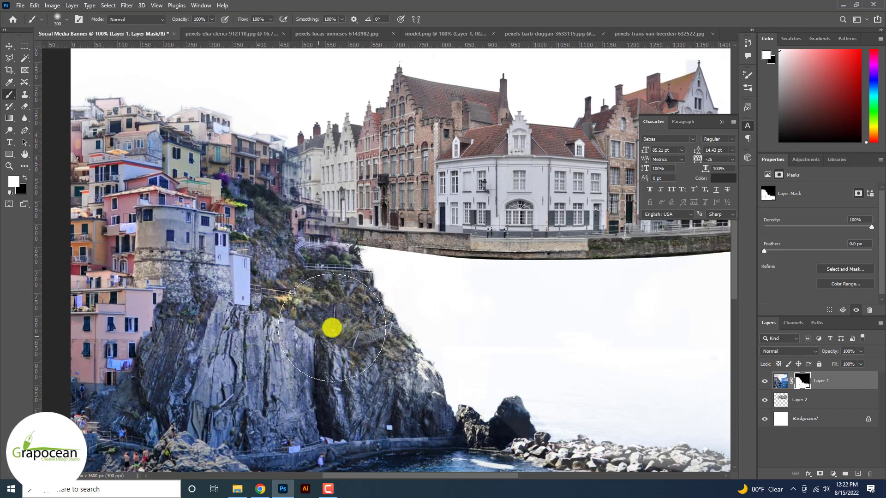
scroll(331, 328, down, 2)
- Scale the canal-houses layer to 164.47% and place it across the canvas at X 800 px, Y 734.26 px
drag(321, 189, 254, 192)
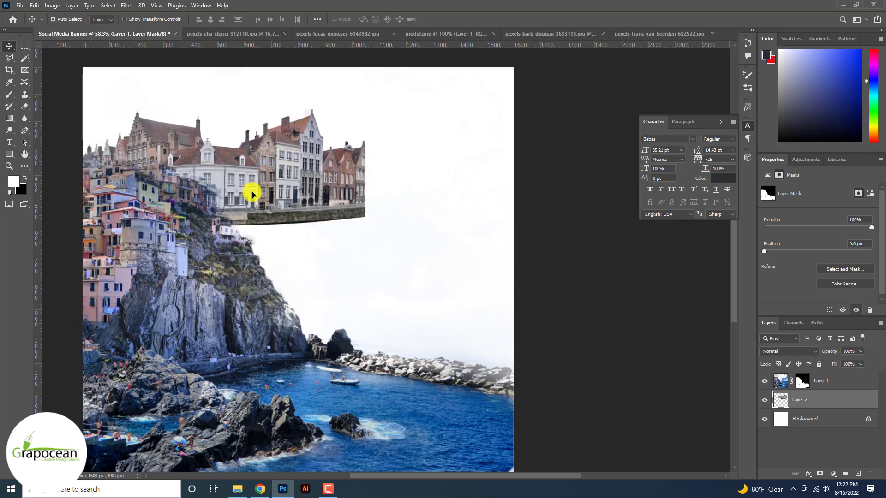
key(ctrl+t)
drag(361, 229, 408, 245)
drag(291, 207, 319, 258)
scroll(396, 292, down, 2)
drag(442, 282, 475, 311)
drag(363, 263, 381, 307)
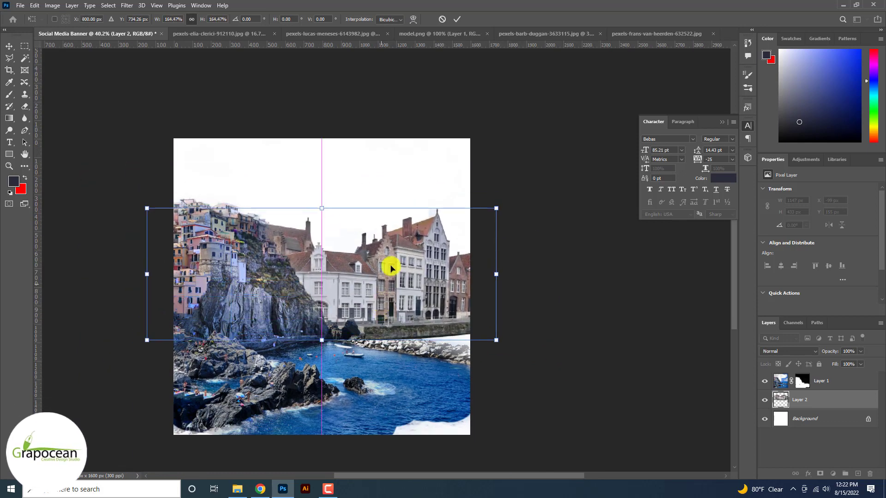
click(457, 20)
- Shift the masked coastal photo toward the canvas's lower left and hide its layer
drag(263, 317, 218, 341)
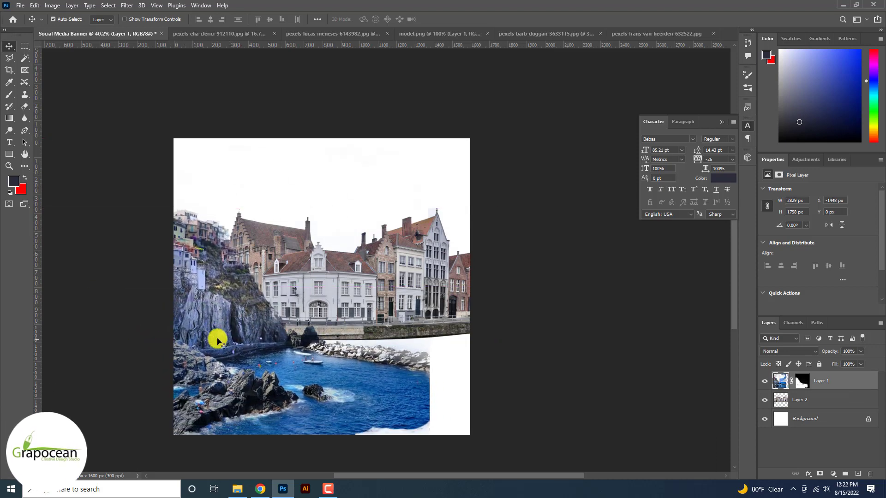
click(764, 381)
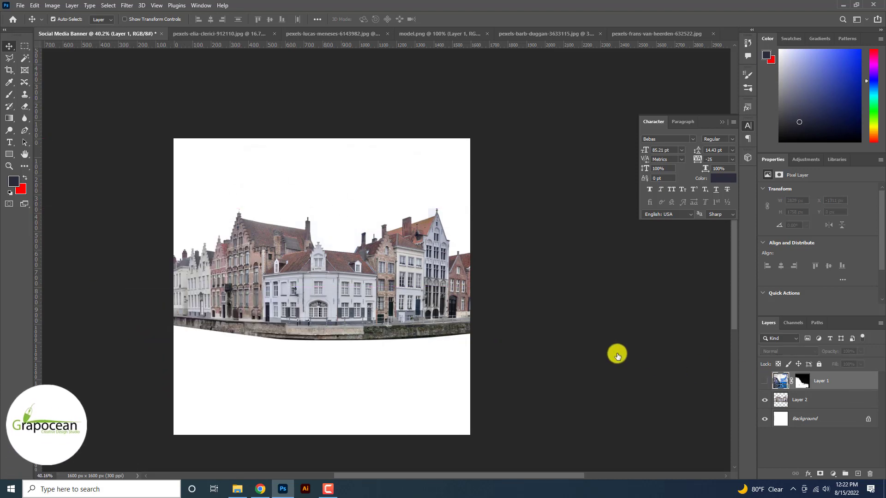
click(339, 289)
- Check the open stock photos and open the beach image pexels-jess-loiterton-4321802 from the social Media Banners folder
click(345, 35)
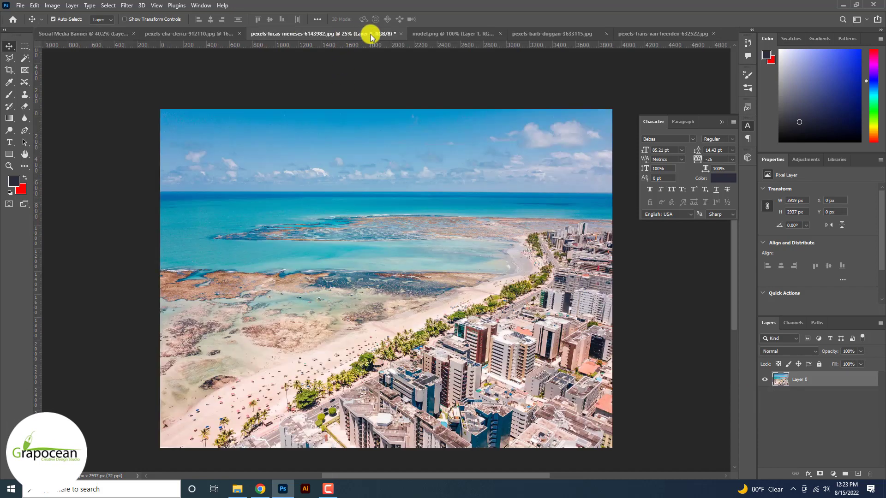
click(457, 32)
click(536, 29)
click(638, 35)
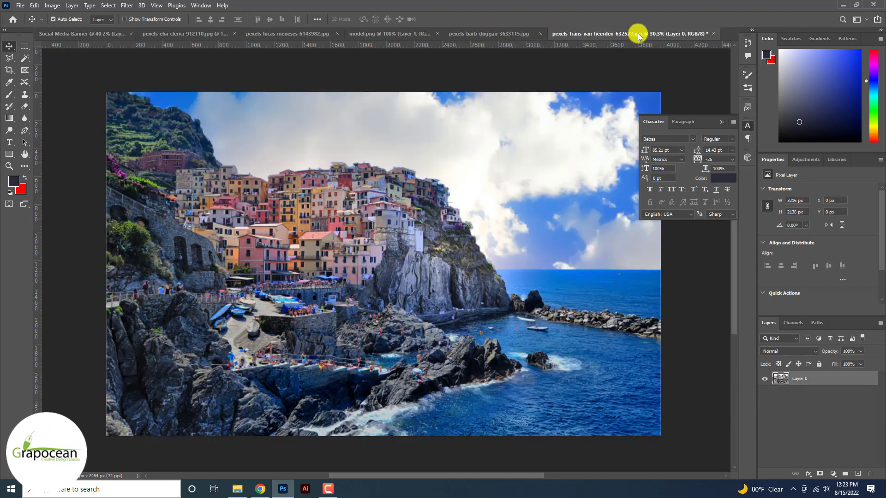
click(19, 5)
click(29, 26)
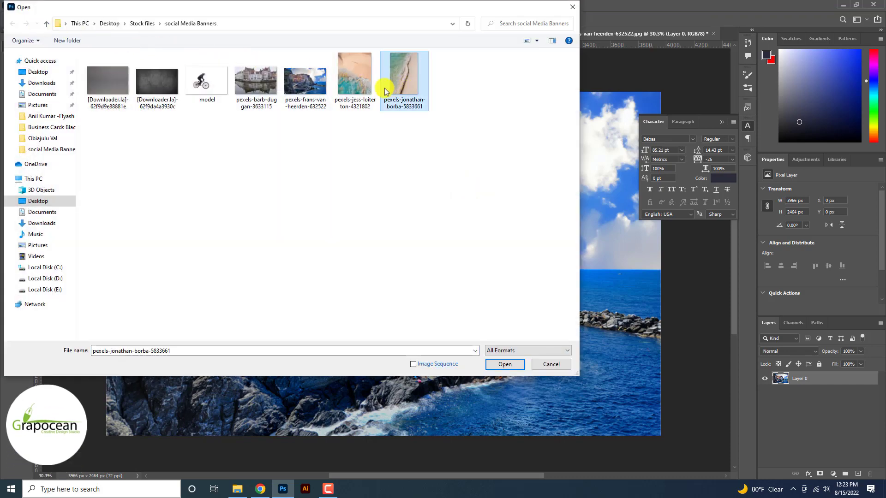
click(354, 76)
click(505, 364)
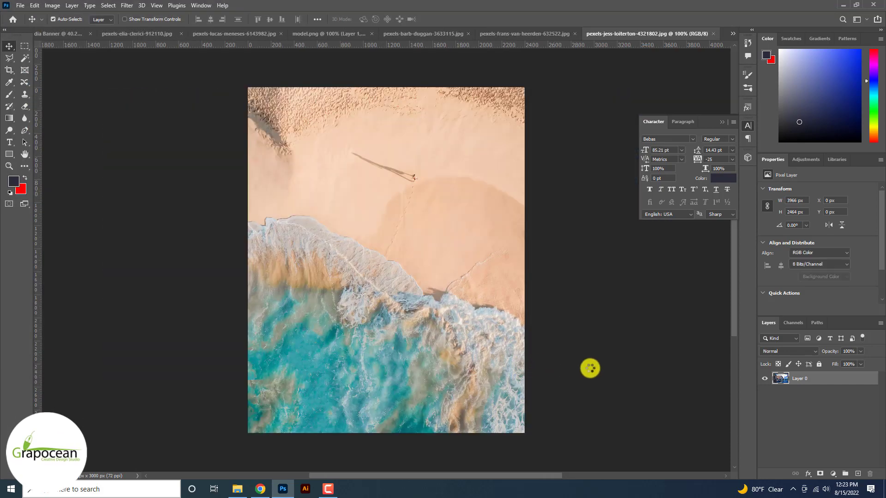
- Bring the beach photo into the Social Media Banner document and place its layer beneath the houses layer
drag(380, 175, 317, 381)
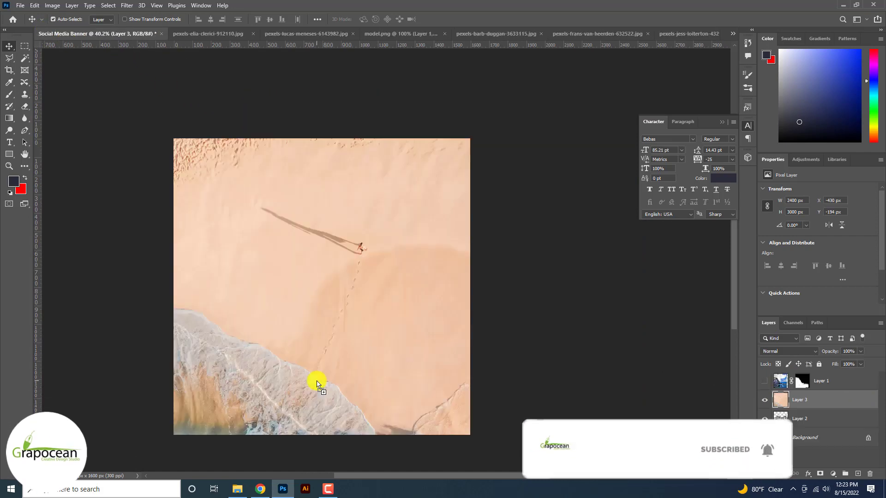
drag(833, 411, 833, 421)
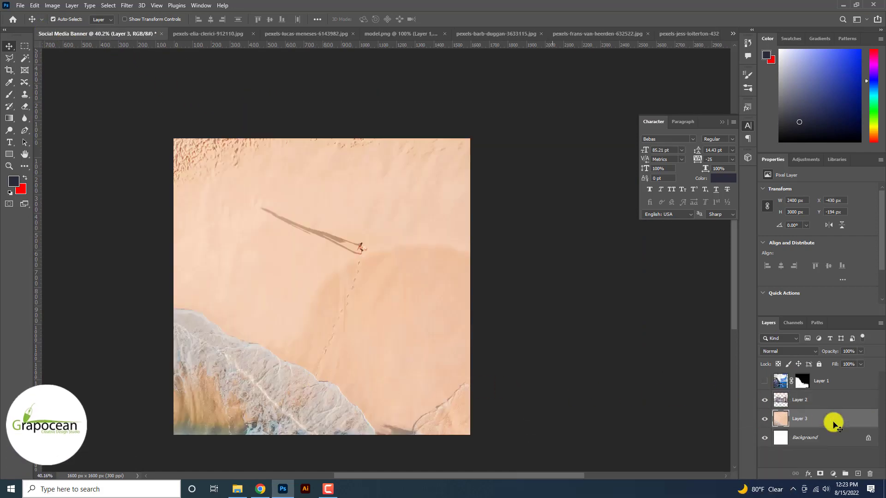
- Transform the beach layer in Perspective and squash it to 24.68% height as a strip below the canal wall
key(ctrl+t)
key(ctrl+minus)
key(ctrl+minus)
key(ctrl+minus)
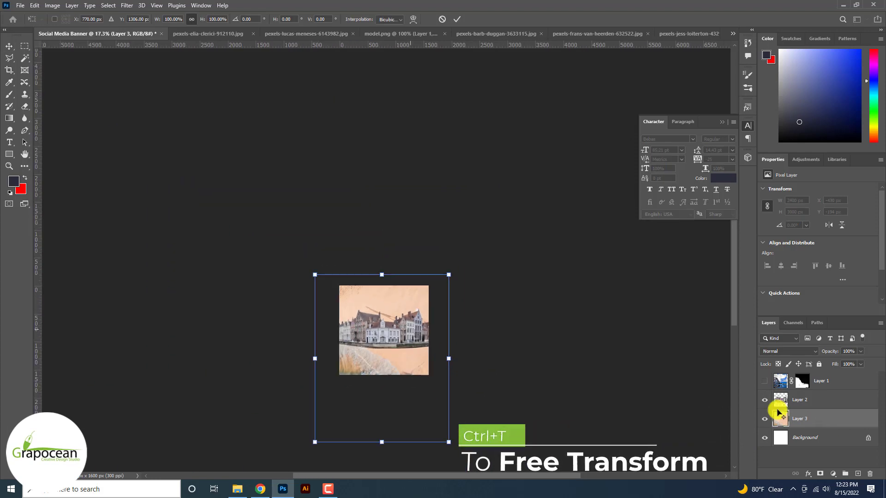
right_click(398, 326)
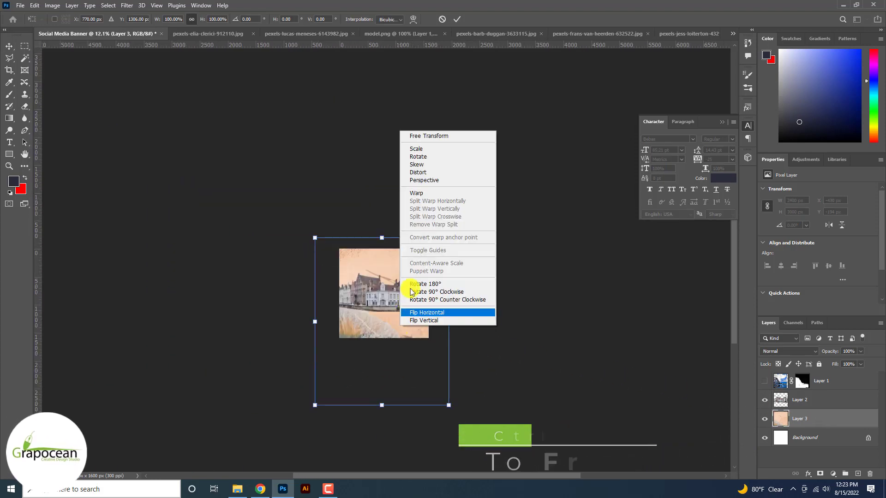
click(438, 183)
drag(449, 406, 445, 381)
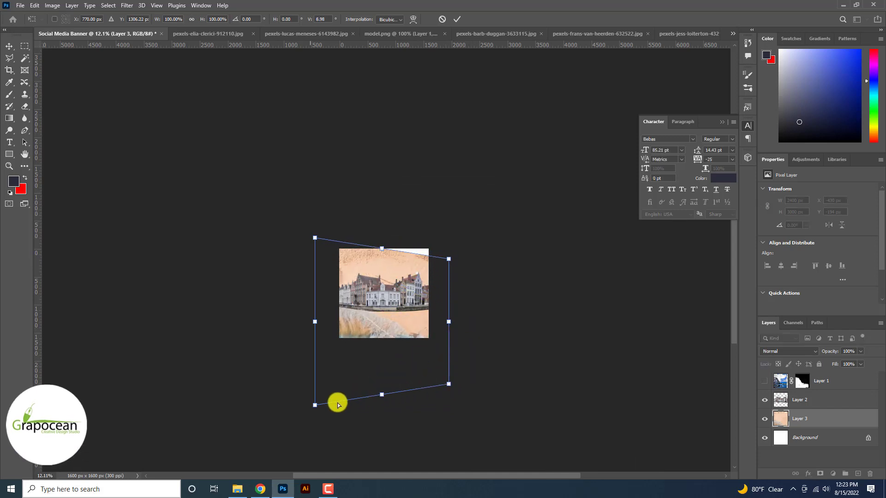
drag(315, 405, 314, 362)
drag(451, 261, 428, 304)
drag(314, 278, 318, 301)
scroll(384, 302, up, 4)
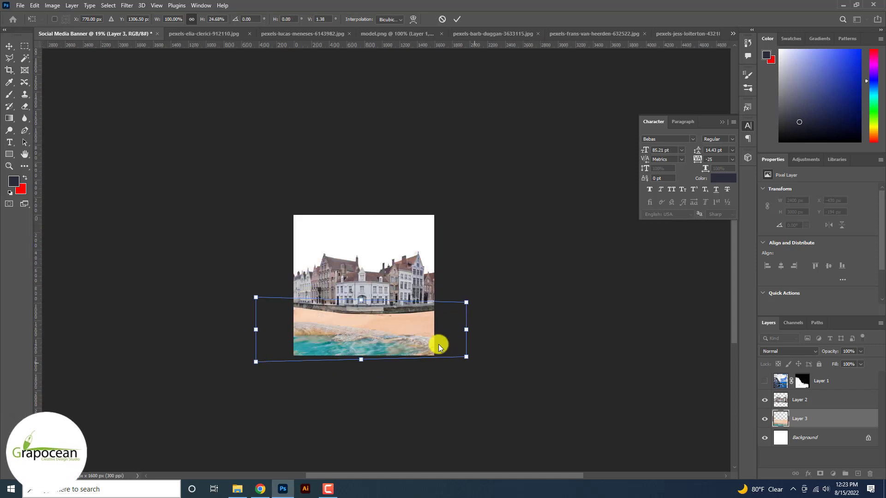
- Spread the beach layer's lower corners outward in perspective to 162.03% width and 26.52% height, and apply the transform
drag(466, 356, 510, 360)
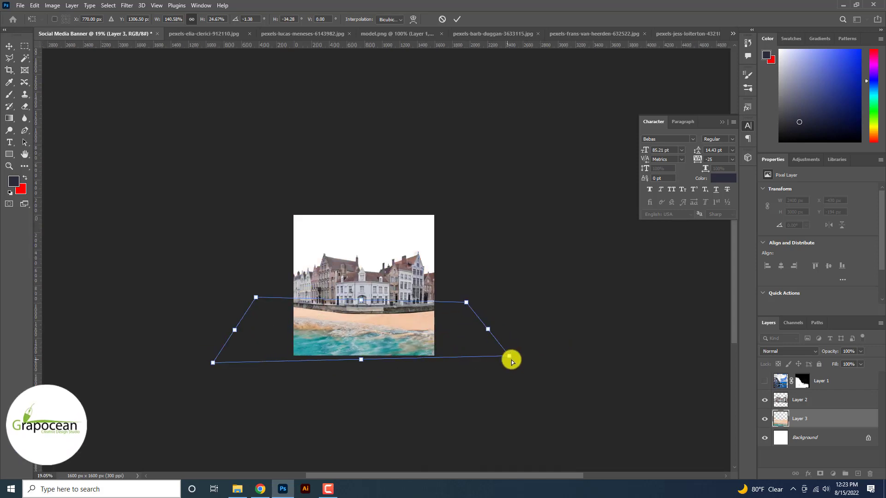
drag(213, 362, 192, 363)
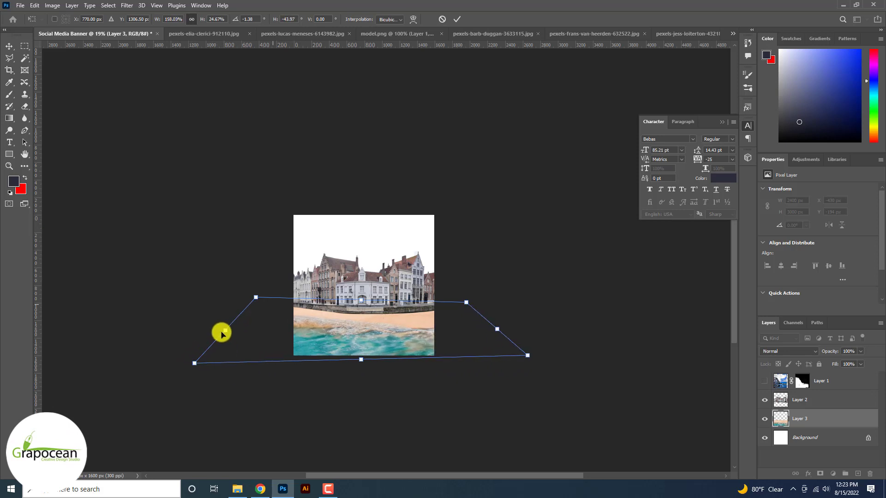
mouse_move(255, 297)
mouse_down()
mouse_move(275, 295)
mouse_move(247, 297)
mouse_up()
mouse_move(527, 355)
mouse_down()
mouse_move(555, 368)
mouse_move(529, 369)
mouse_move(535, 364)
mouse_up()
click(456, 19)
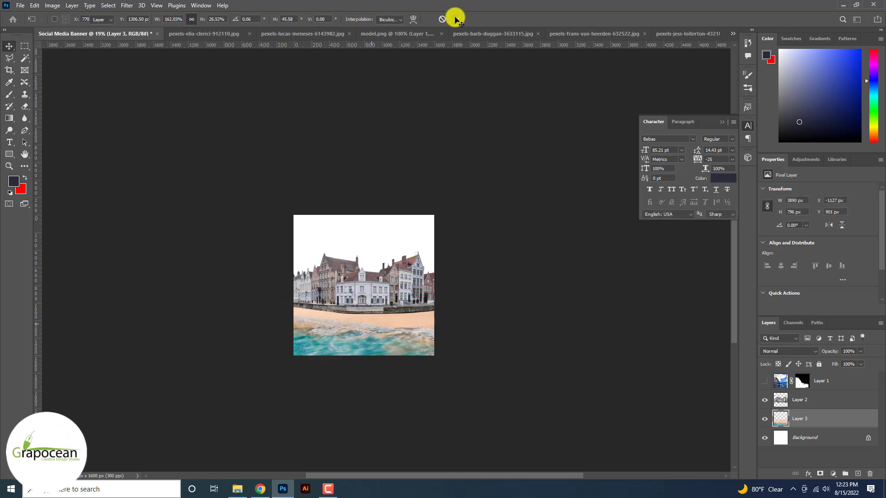
- Add a Brightness/Contrast adjustment above the beach layer with brightness -3 and contrast 51
key(ctrl+plus)
key(ctrl+plus)
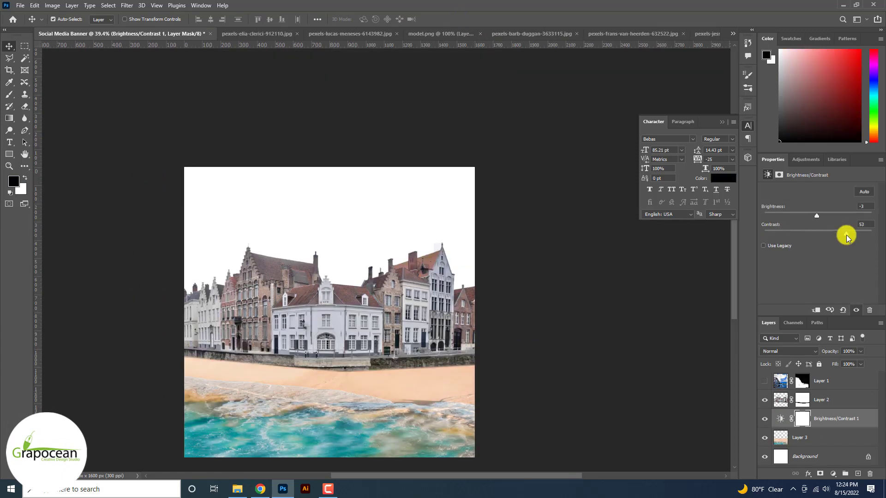
drag(846, 236, 845, 236)
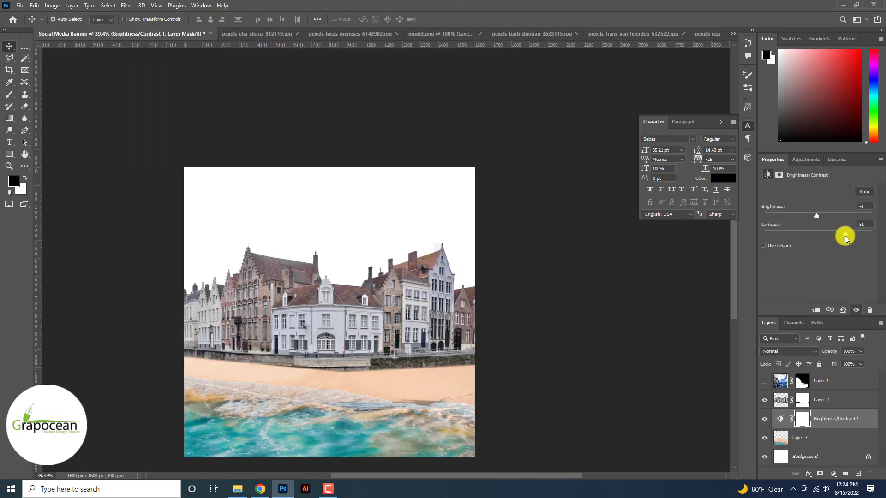
- Add a Hue/Saturation adjustment above it with Colorize on, hue 205, saturation 50 and lightness +16
click(833, 474)
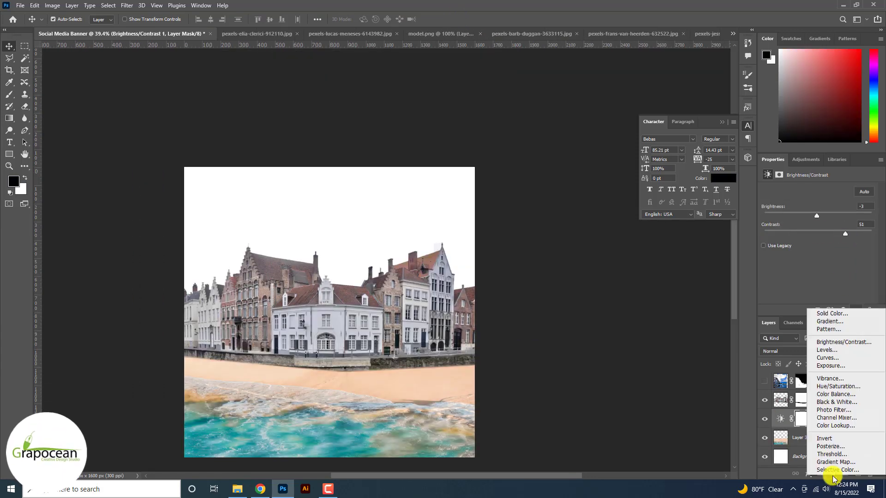
click(848, 386)
click(812, 274)
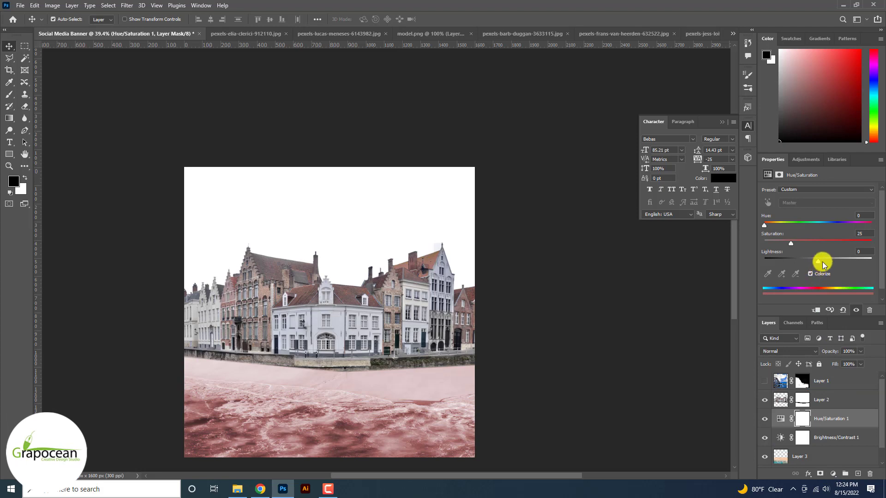
drag(822, 261, 833, 244)
click(792, 244)
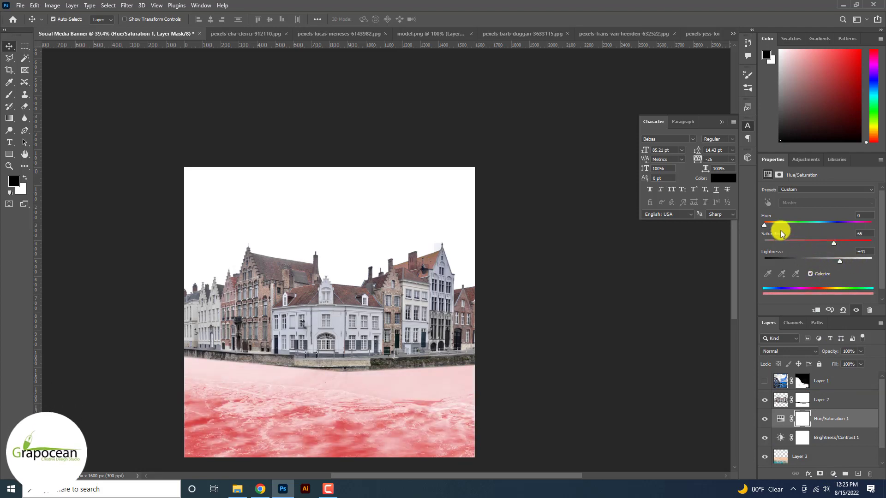
drag(781, 226, 826, 231)
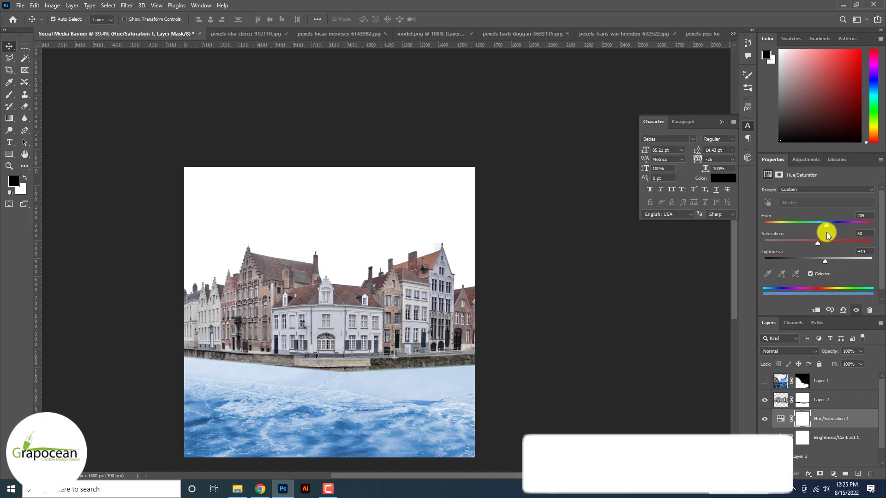
mouse_move(824, 262)
mouse_down()
mouse_move(840, 257)
mouse_move(814, 257)
mouse_move(826, 264)
mouse_up()
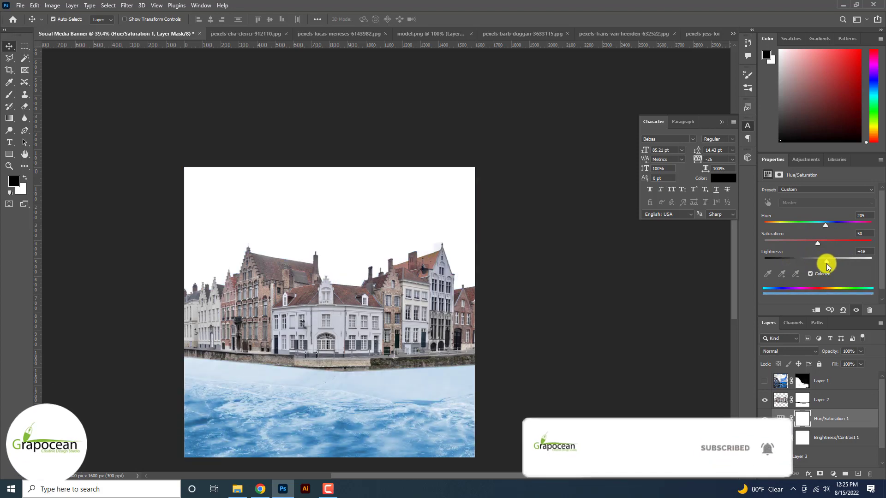
- Clip the Hue/Saturation and Brightness/Contrast adjustments to the beach layer and select the Hue/Saturation adjustment
right_click(828, 419)
click(798, 210)
right_click(826, 438)
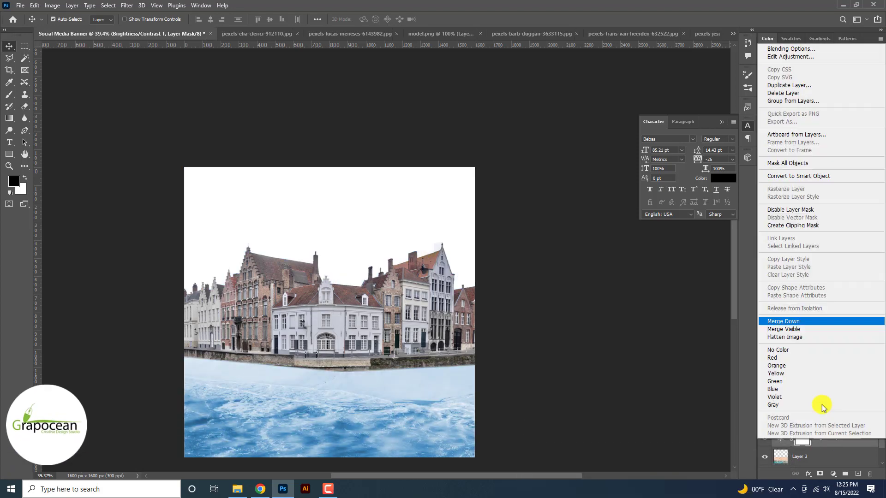
click(792, 226)
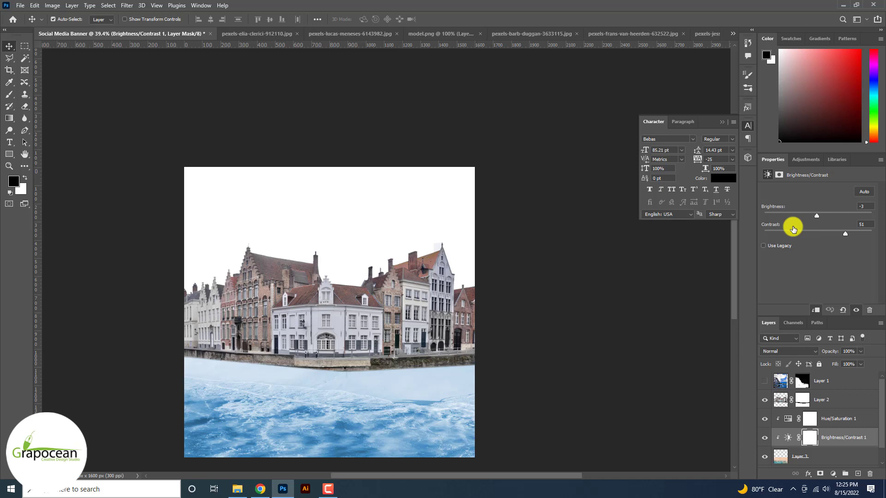
click(766, 419)
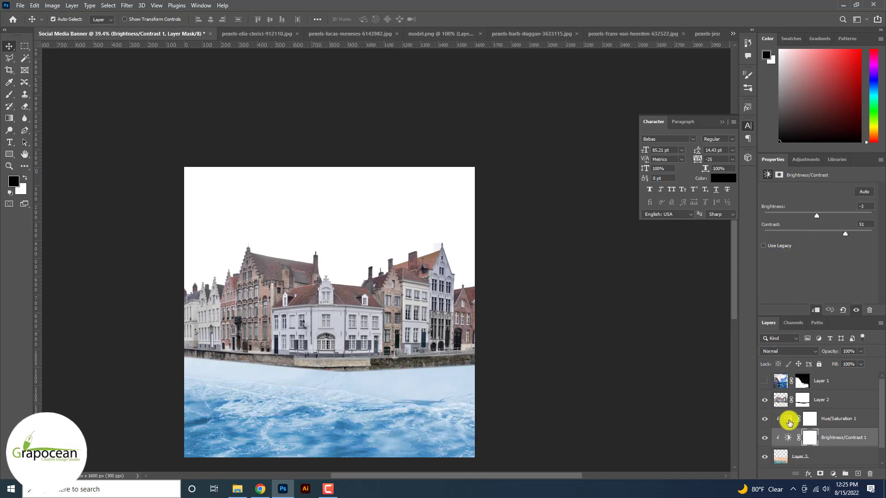
click(811, 423)
click(796, 351)
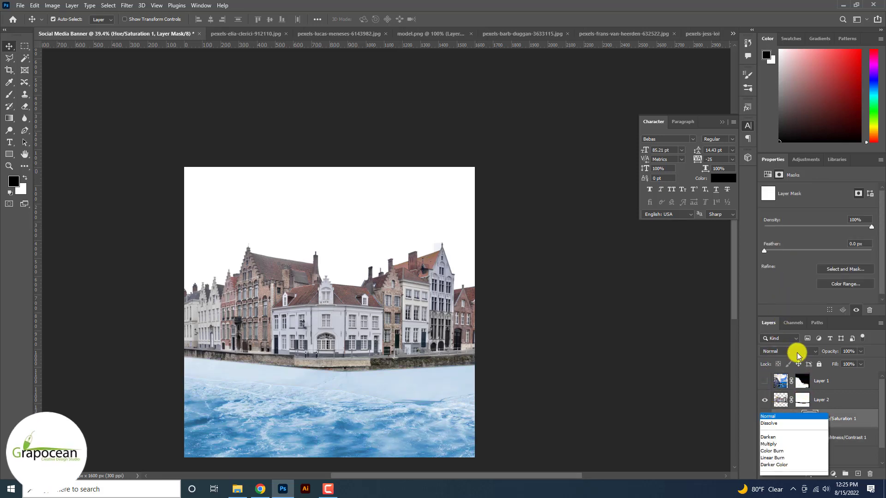
key(Up)
key(Up)
key(Down)
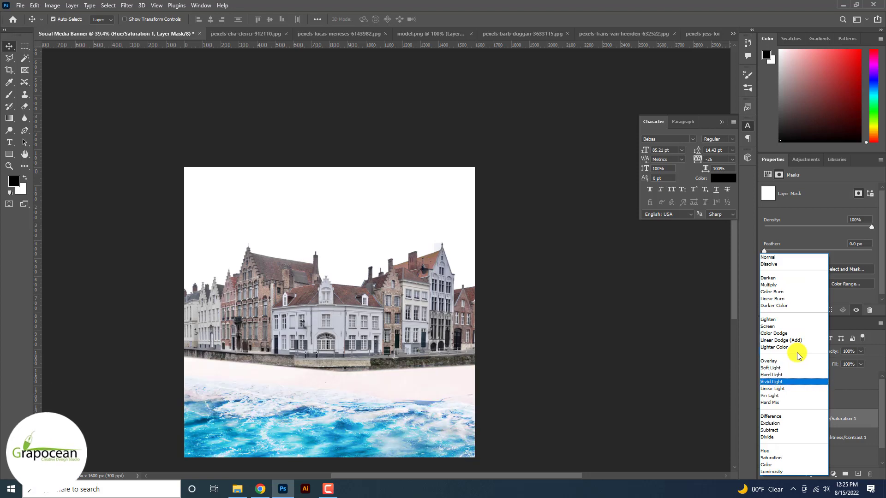
key(Down)
key(Down)
key(Down)
key(Down)
key(Down)
key(Down)
key(Down)
key(Down)
key(Down)
key(Down)
key(Down)
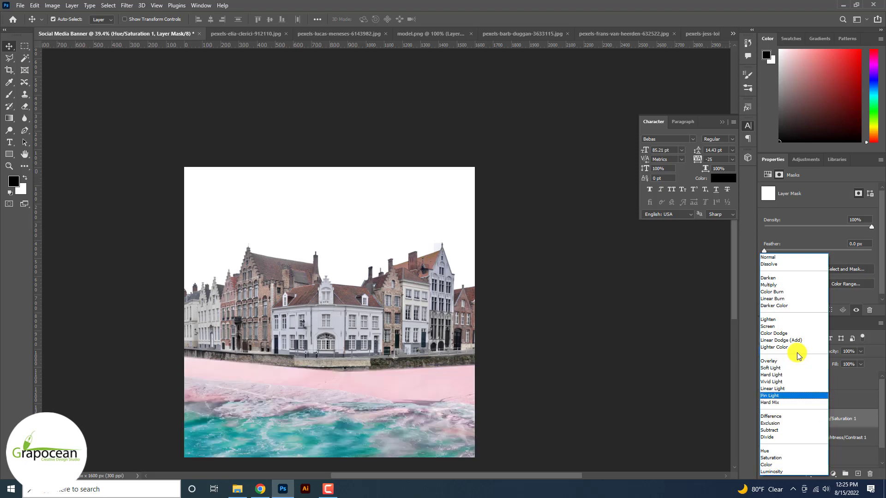
key(Escape)
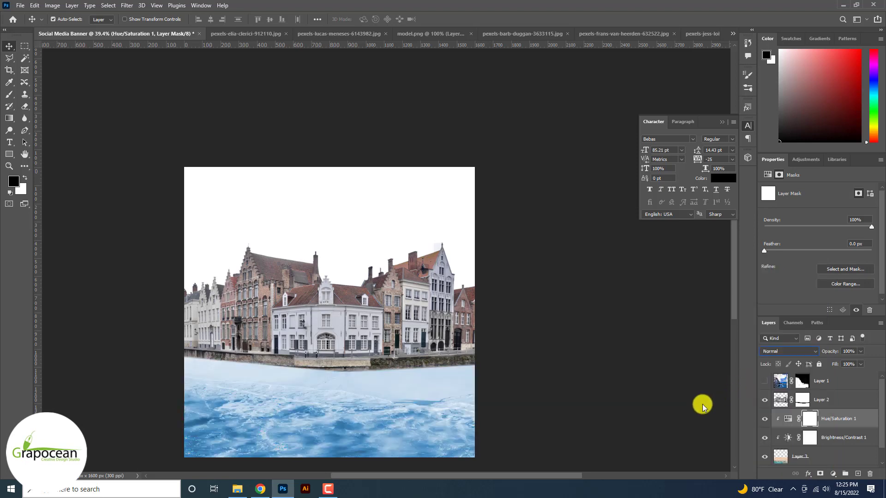
- Set the Hue/Saturation adjustment's blend mode to Overlay
click(800, 354)
click(801, 363)
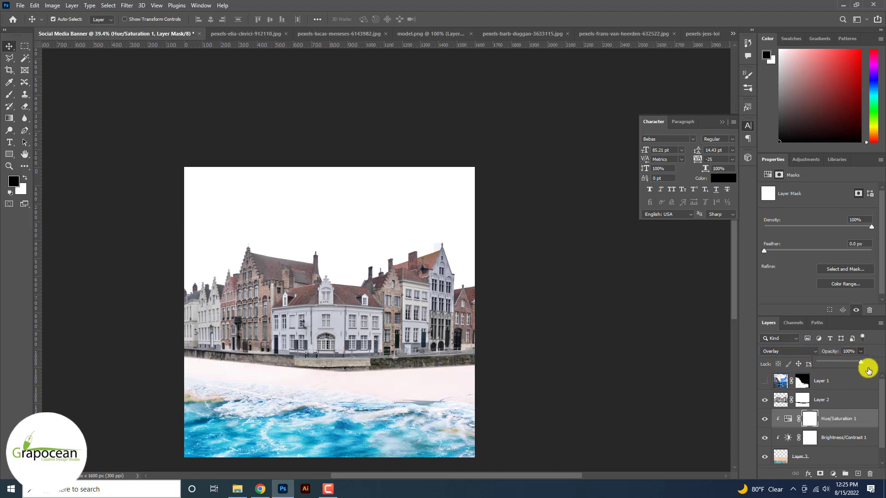
scroll(369, 393, up, 1)
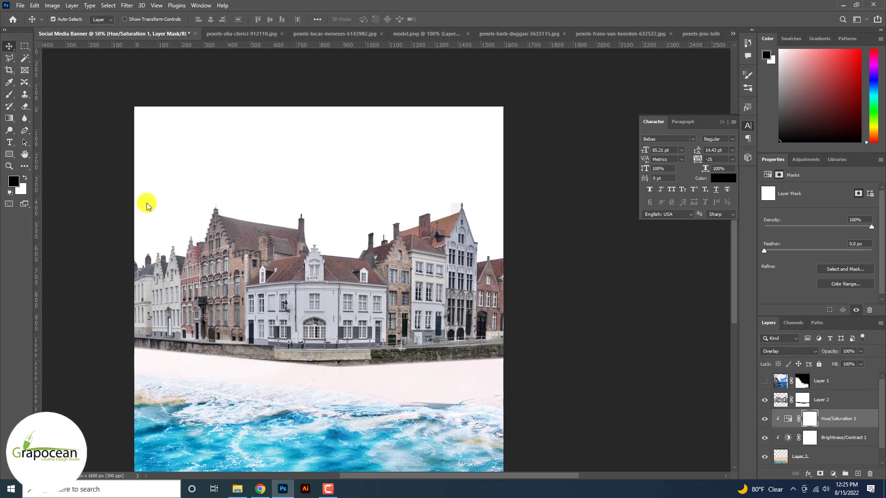
key(ctrl+z)
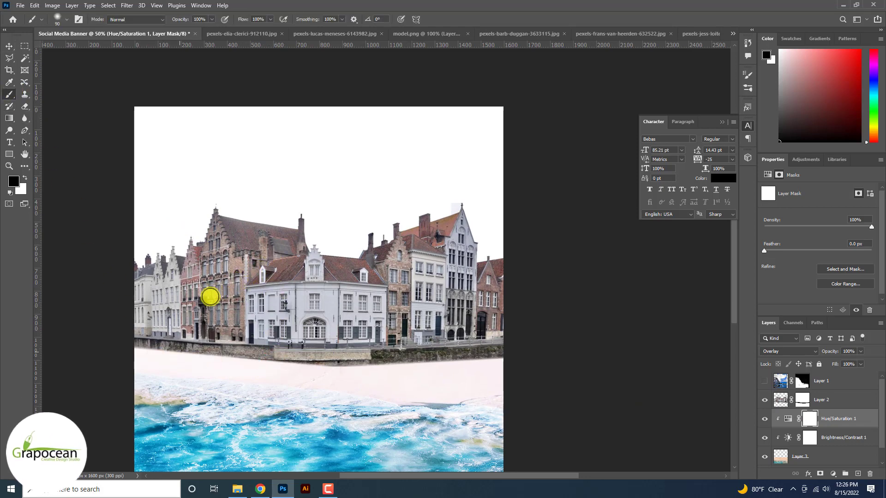
- Paint black on the Hue/Saturation mask along the sand strip so the blue tint is hidden there
mouse_move(210, 297)
mouse_down()
mouse_move(161, 324)
mouse_move(325, 334)
mouse_move(442, 353)
mouse_move(494, 353)
mouse_move(530, 340)
mouse_up()
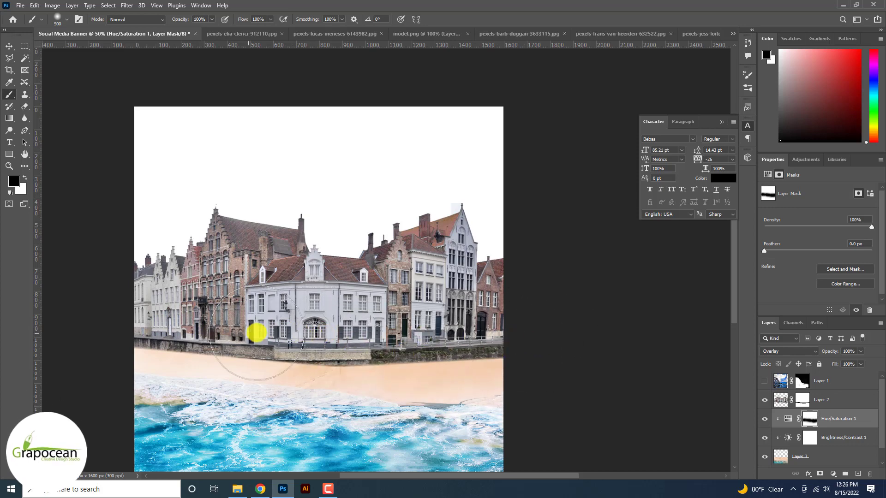
scroll(2, 306, down, 5)
scroll(1, 306, up, 4)
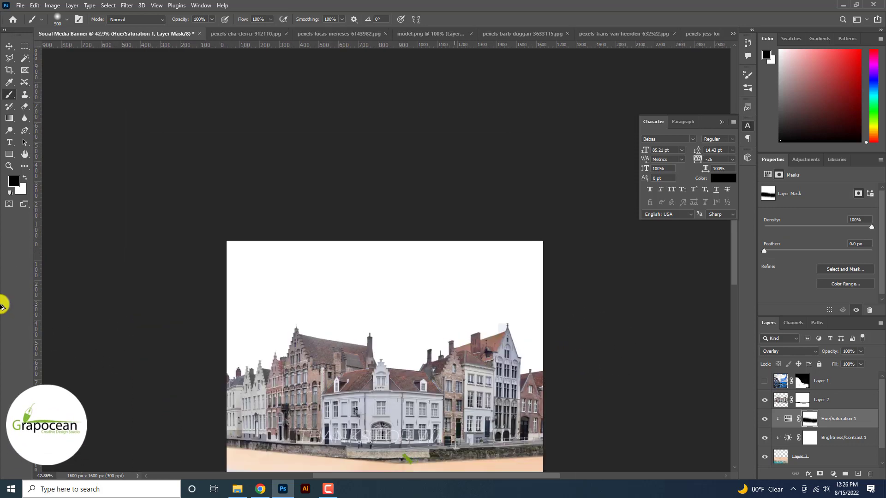
scroll(1, 306, up, 1)
scroll(1, 307, down, 4)
scroll(475, 367, up, 7)
scroll(461, 350, down, 1)
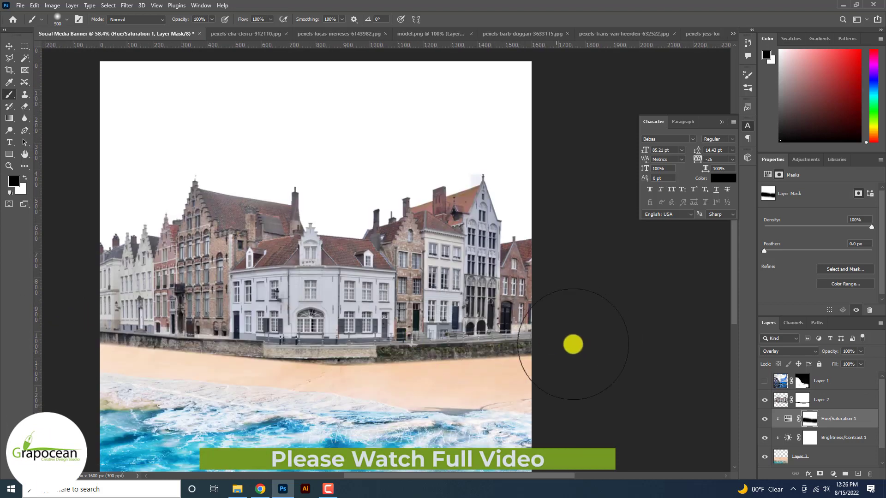
- Unlock the sky photo's background and copy it into the banner as a layer below the beach, behind the houses
click(245, 34)
click(867, 378)
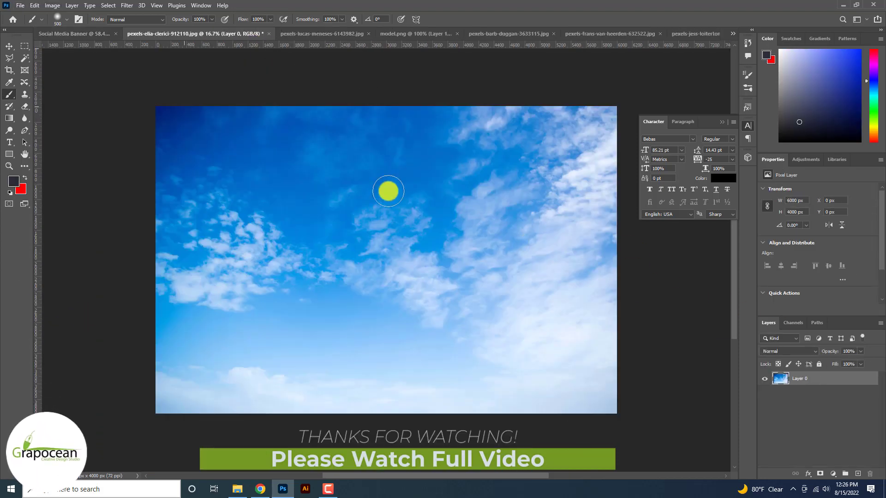
click(11, 46)
drag(179, 87, 256, 165)
scroll(832, 406, down, 3)
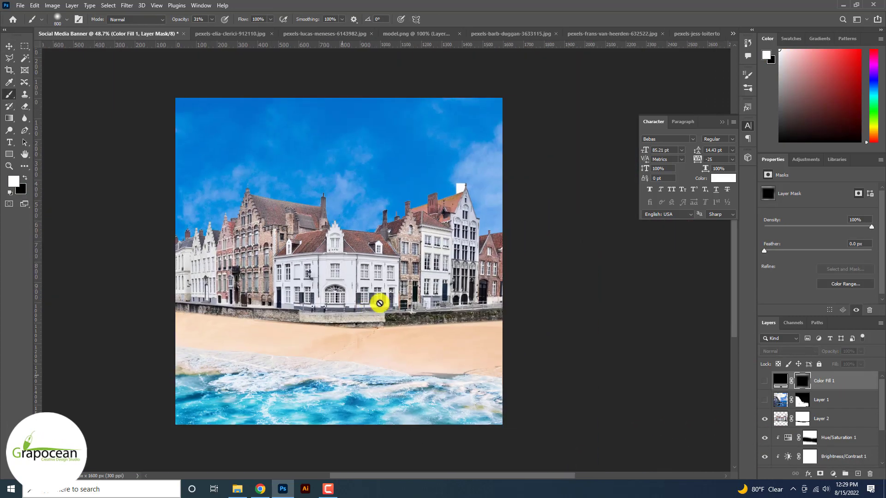
- Copy the cyclist from model.png into the banner as the top layer, placed over the sand
click(8, 47)
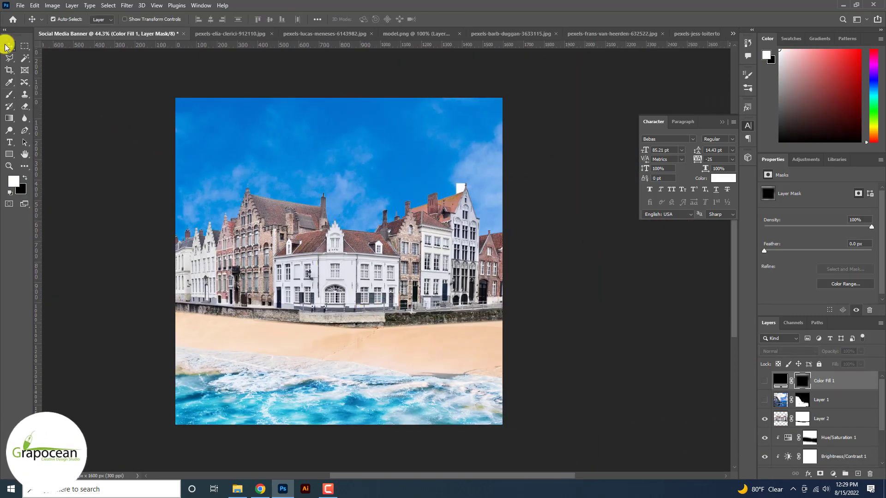
click(329, 35)
click(439, 32)
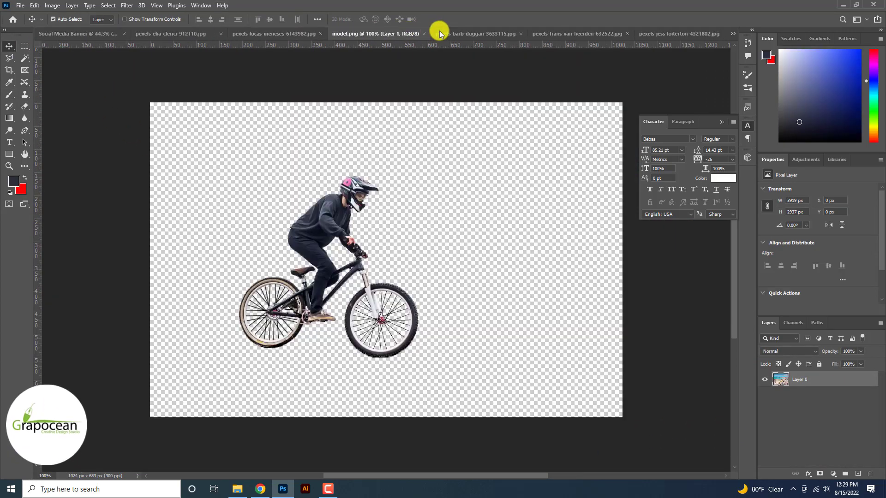
click(500, 33)
click(344, 34)
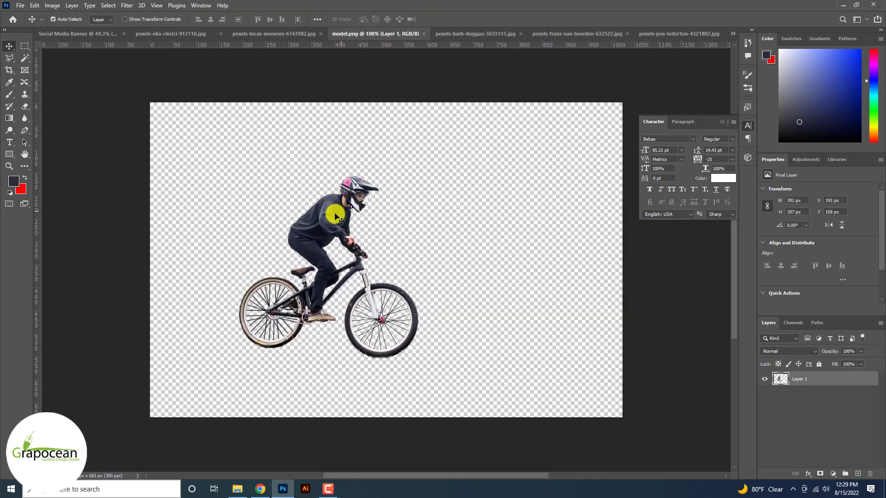
drag(344, 205, 229, 310)
scroll(334, 332, up, 3)
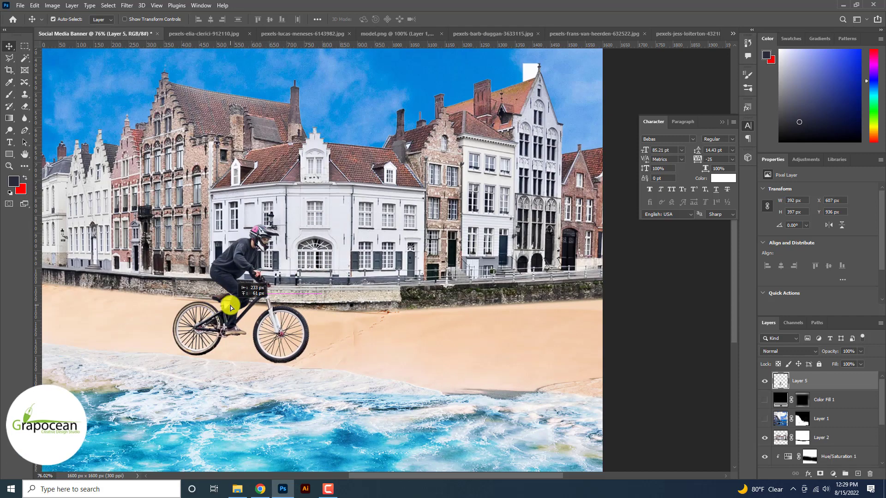
- Scale the cyclist to about 73% and position it on the left part of the sand near the waterline
key(ctrl+t)
drag(309, 362, 270, 325)
drag(214, 279, 195, 328)
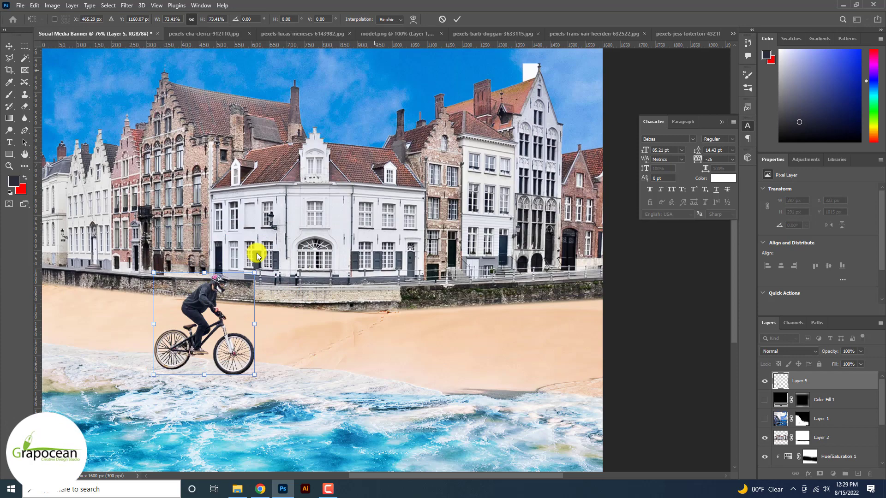
click(458, 21)
key(ctrl+0)
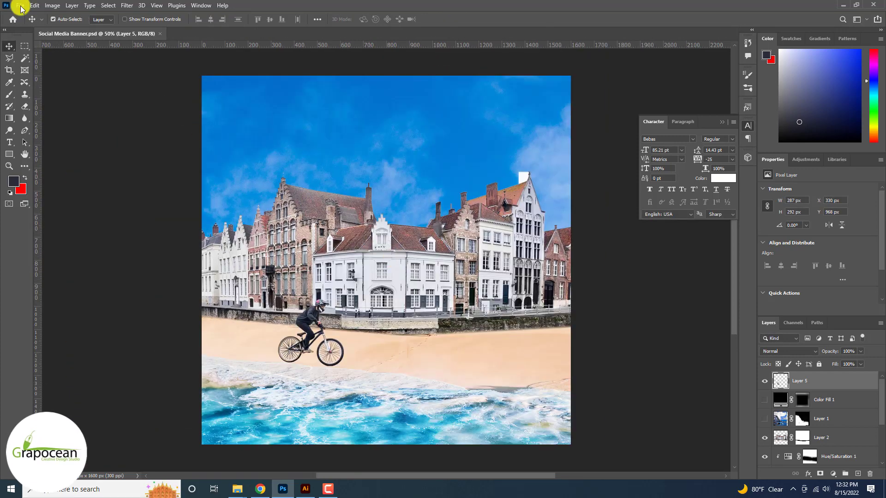
- Open the two downloaded texture images, plain asphalt and cracked surface, from the social Media Banners folder
click(19, 5)
click(27, 22)
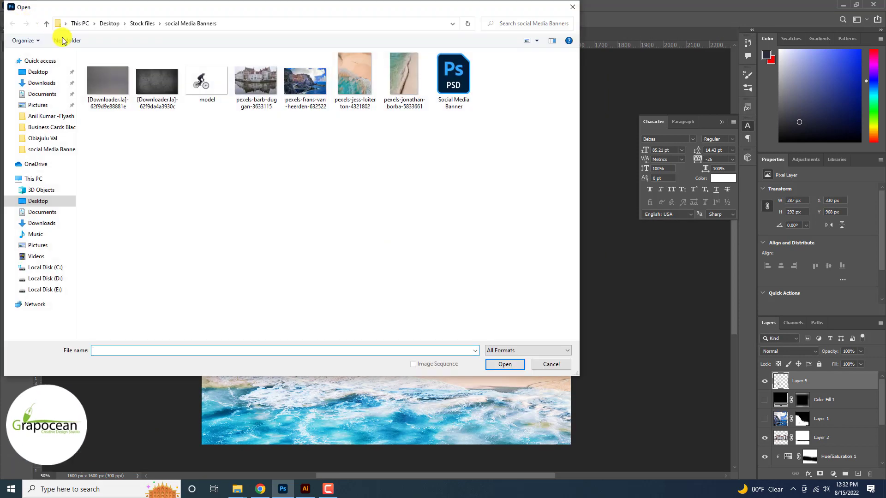
click(155, 78)
click(508, 364)
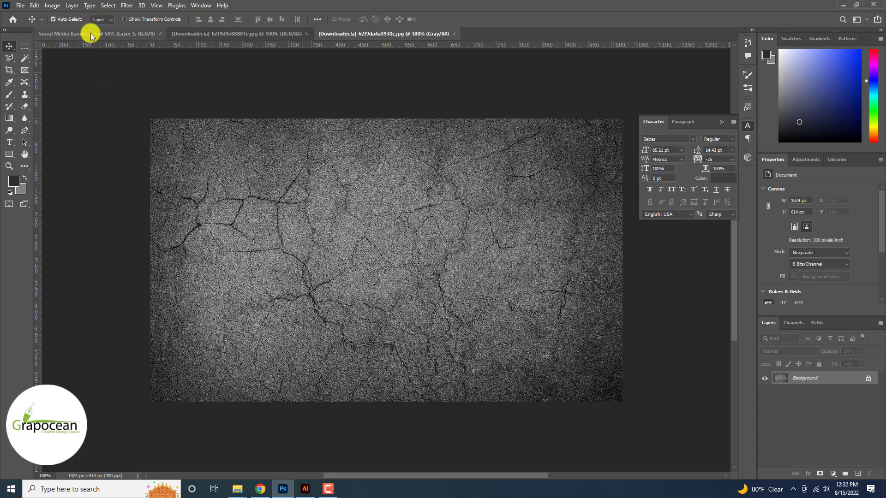
- Compare the two texture images with the banner and check the plain asphalt texture's image size
click(137, 34)
click(248, 35)
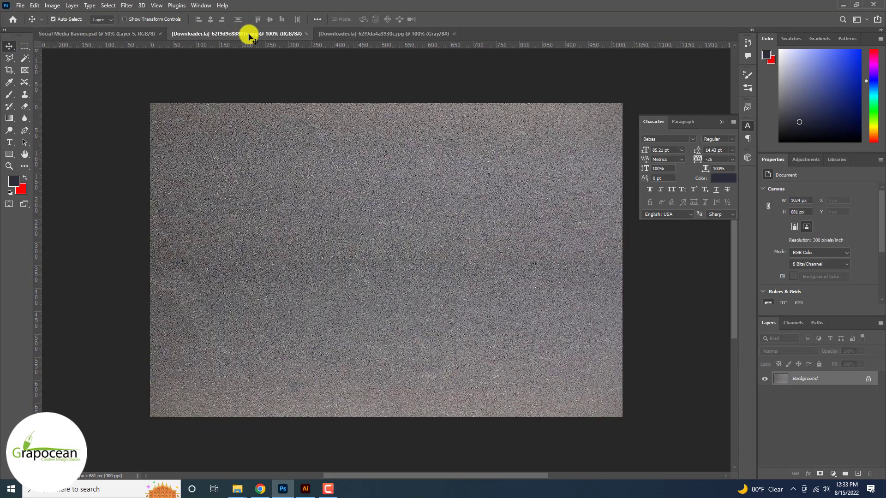
click(123, 34)
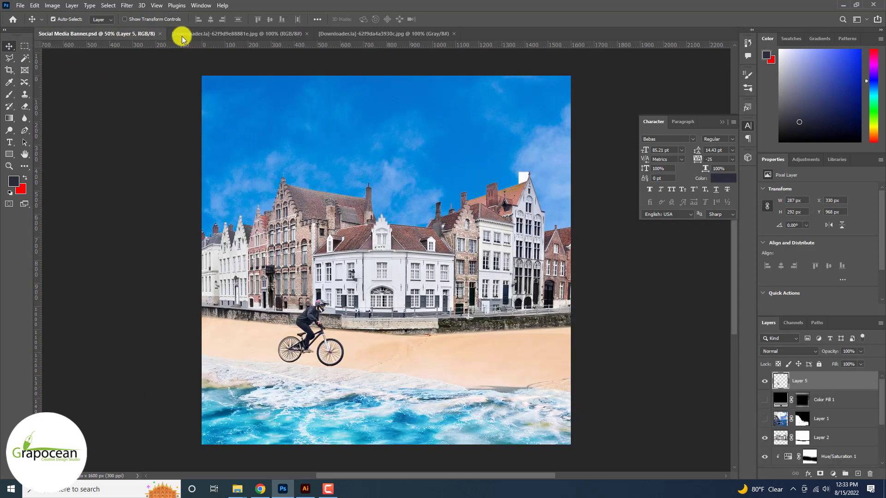
click(233, 35)
click(387, 34)
click(273, 34)
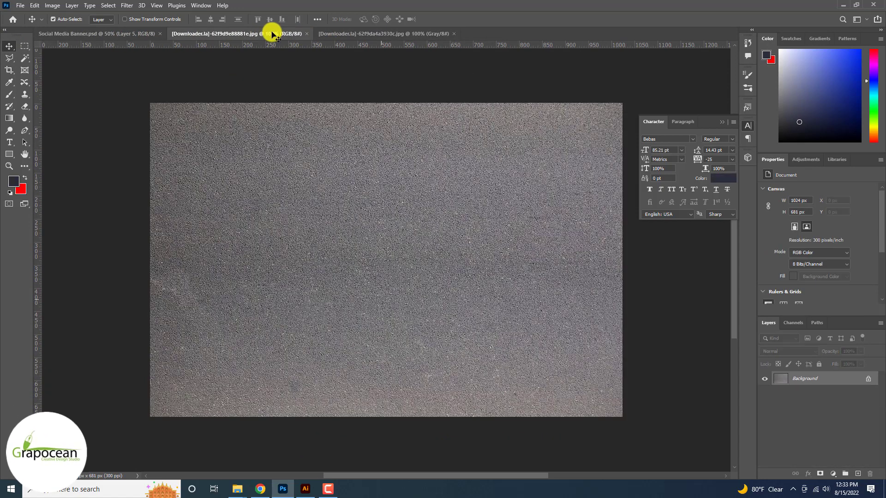
key(ctrl+alt+i)
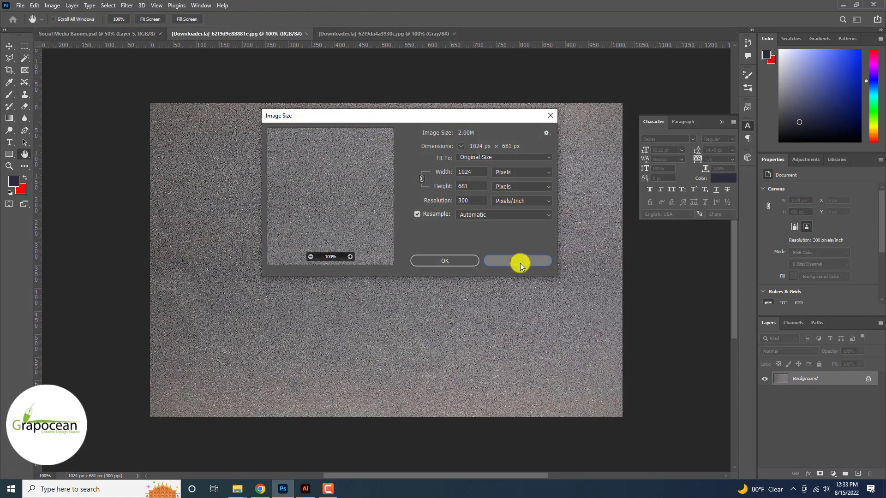
click(518, 259)
- Add a Solid Color fill layer in 2a2c38 above the plain asphalt texture and set its blend mode to Hard Light
click(833, 474)
click(839, 311)
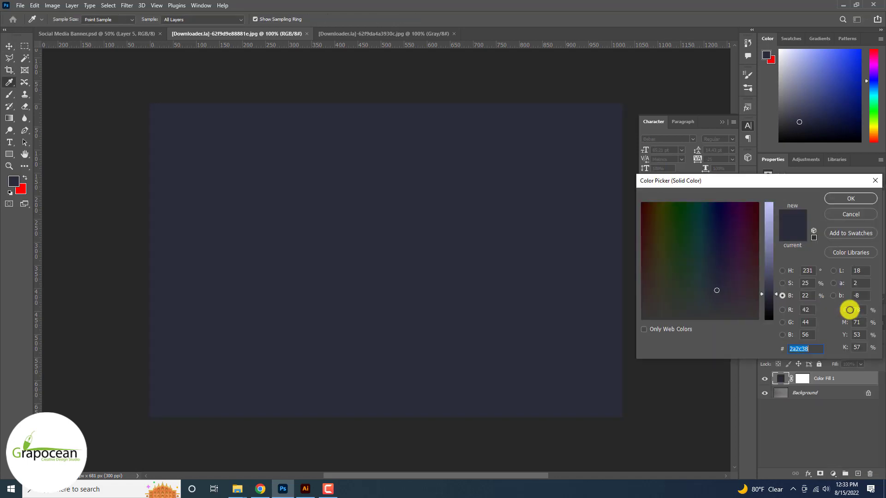
click(850, 199)
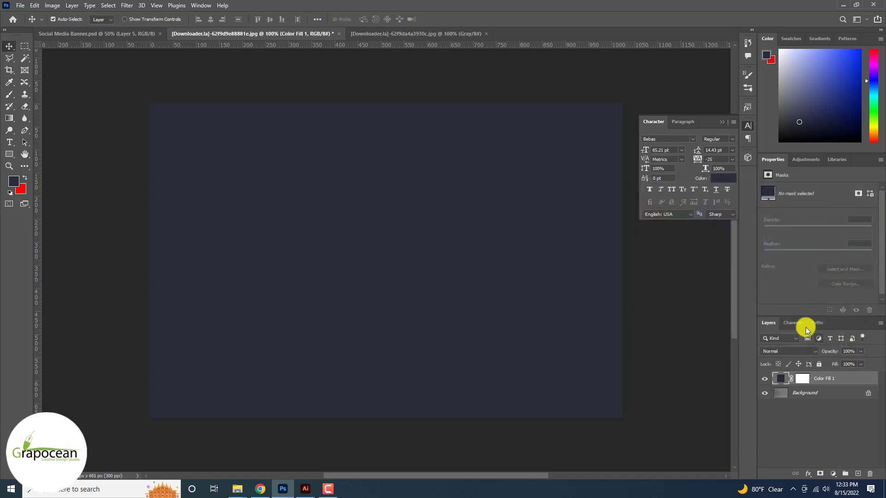
click(798, 351)
click(795, 375)
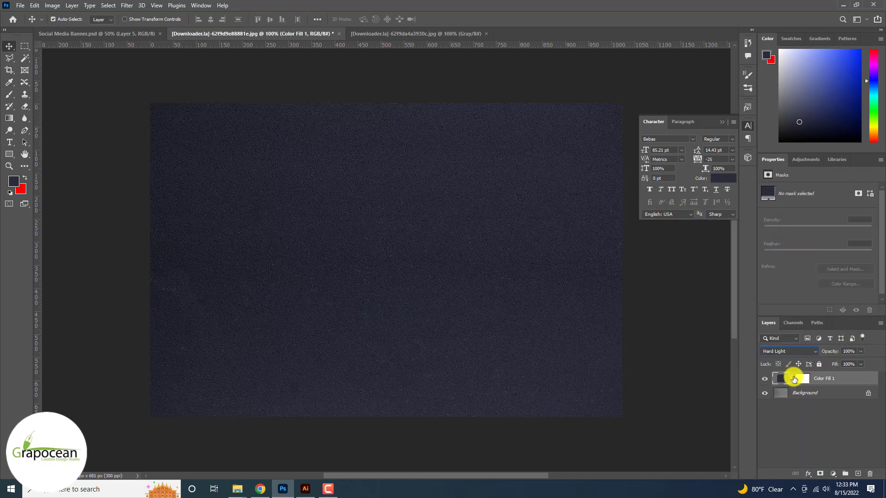
- Change the fill layer's color to neutral dark grey 393939 and compare the asphalt with the fill hidden and shown
double_click(781, 379)
drag(768, 307, 769, 286)
mouse_move(695, 301)
mouse_down()
mouse_move(647, 301)
mouse_move(705, 302)
mouse_move(646, 318)
mouse_move(633, 302)
mouse_up()
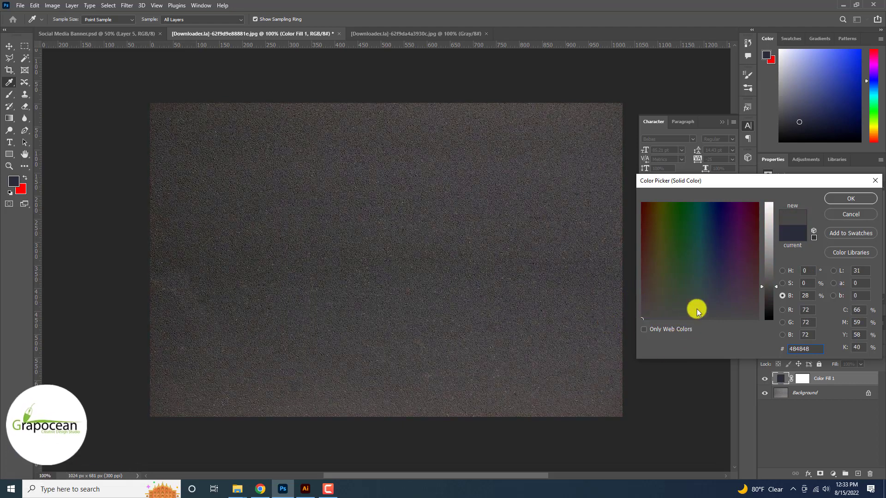
click(768, 295)
drag(767, 296, 768, 297)
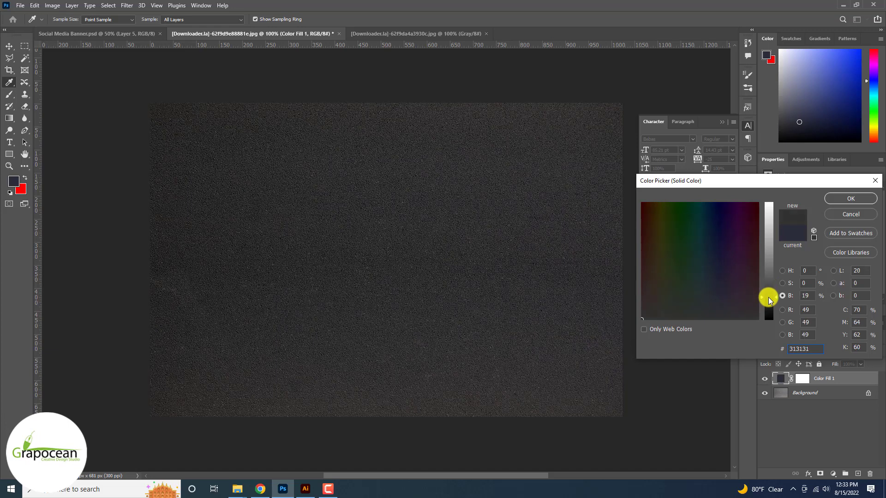
drag(647, 319, 722, 316)
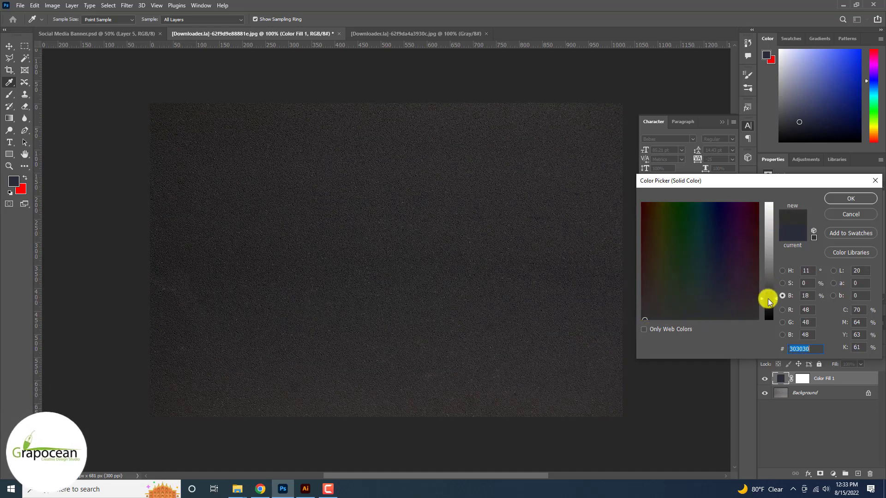
drag(767, 298, 771, 293)
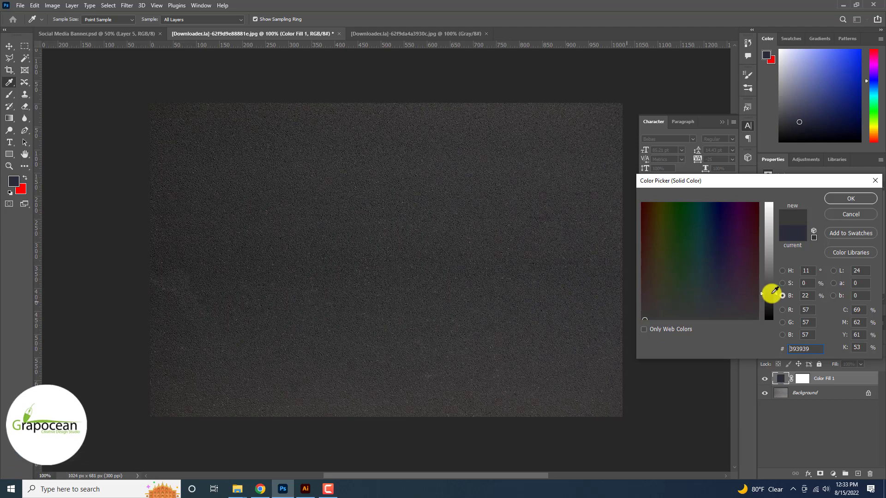
click(847, 200)
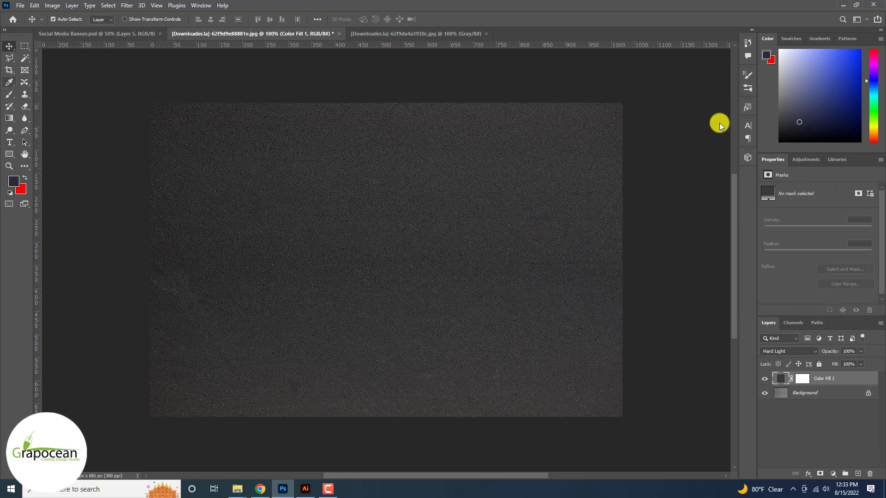
click(8, 46)
click(764, 378)
click(764, 378)
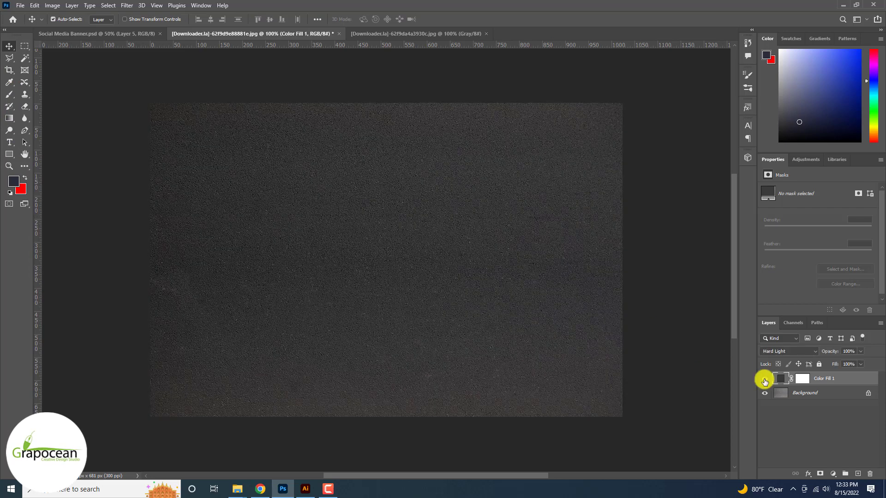
click(764, 378)
click(764, 379)
- Unlock the cracked texture's background and copy it into the asphalt document as the top layer
click(416, 34)
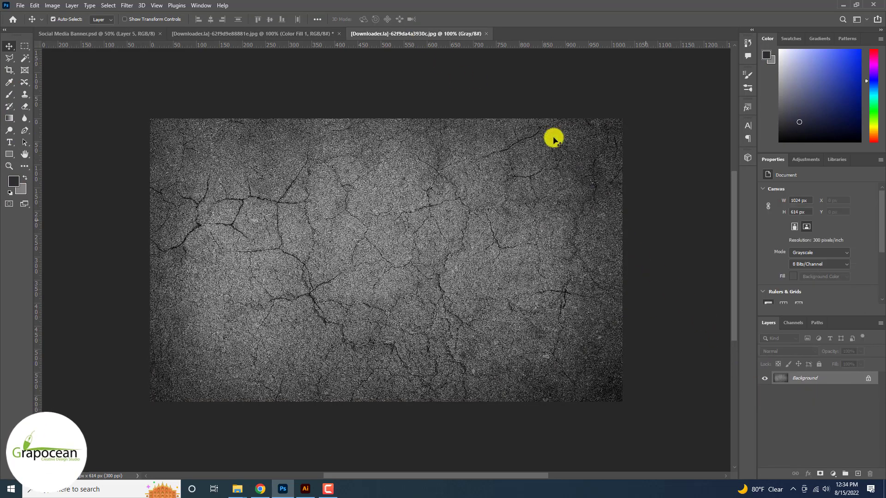
click(869, 378)
drag(439, 179, 424, 329)
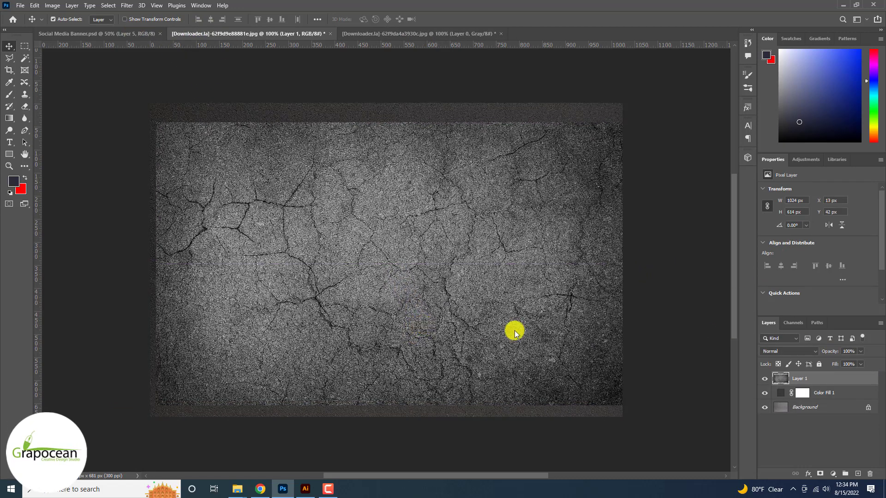
- Try the Soft Light blend mode on the cracked texture layer at different opacities
click(787, 351)
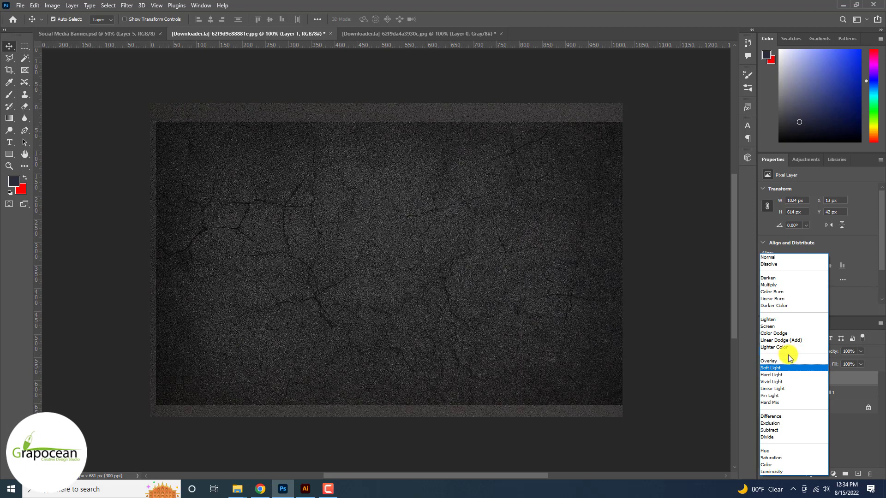
click(793, 368)
click(860, 351)
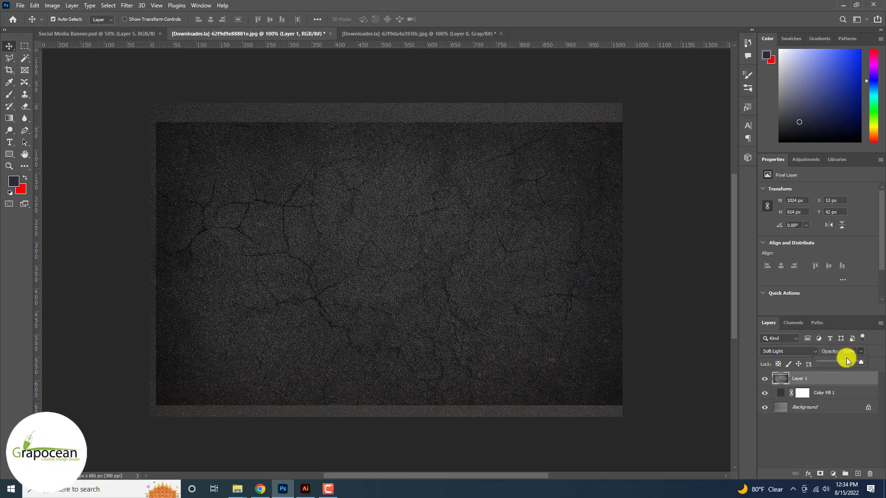
drag(826, 363, 862, 361)
- Set the cracked texture layer's blend mode to Exclusion and its opacity to 50%
click(793, 359)
key(Down)
key(Down)
key(Down)
key(Down)
key(Down)
key(Down)
key(Down)
key(Down)
key(Down)
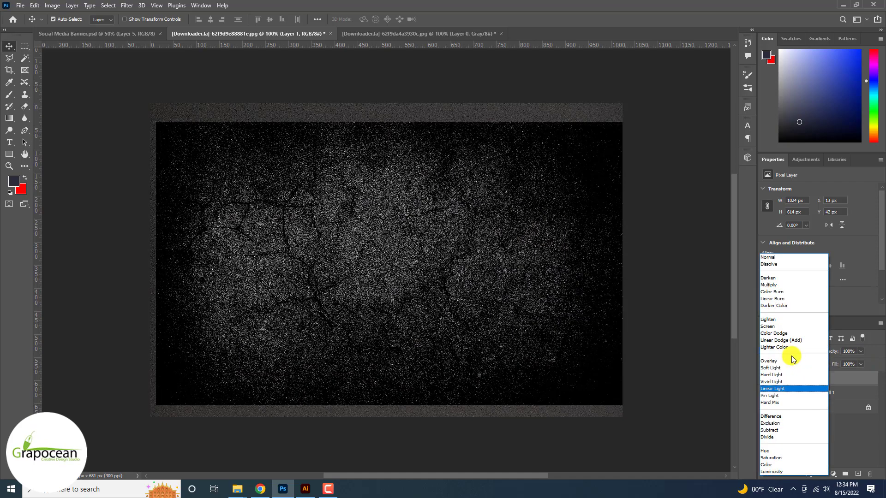
key(Up)
key(Up)
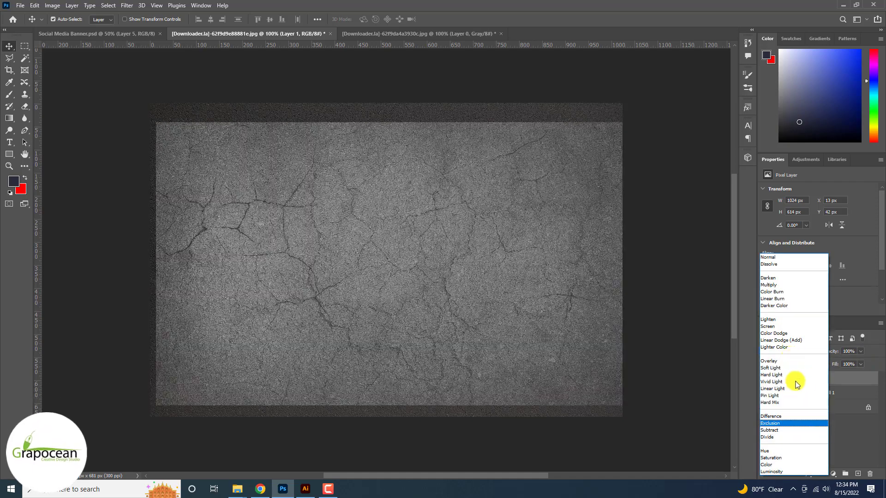
click(803, 423)
click(860, 351)
drag(862, 361, 839, 362)
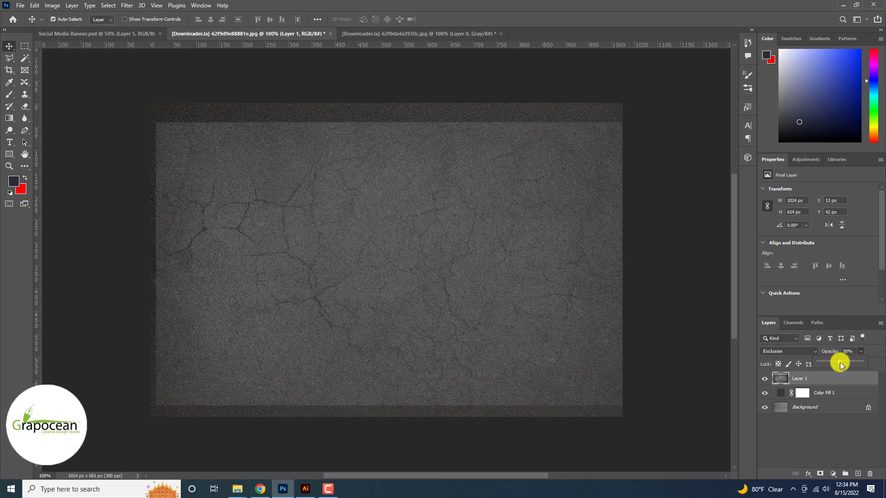
- Move the cracked texture layer beneath the color fill layer and raise its opacity to 100%
drag(829, 399, 830, 400)
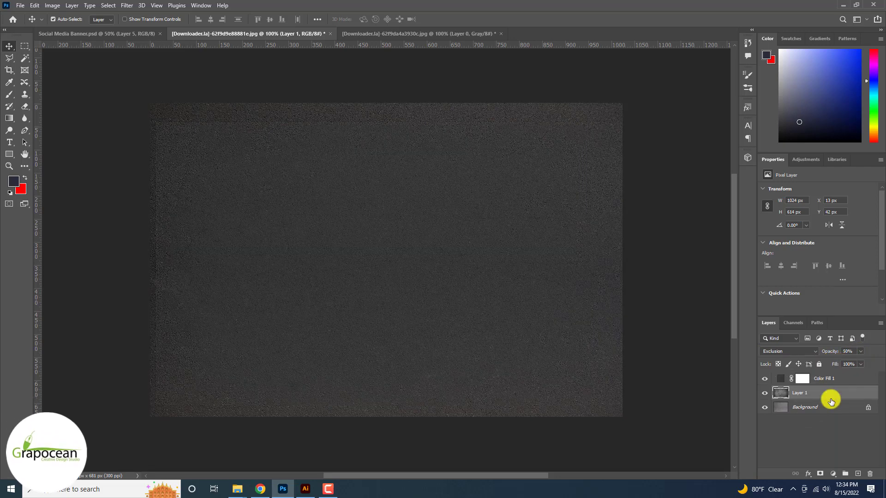
click(860, 351)
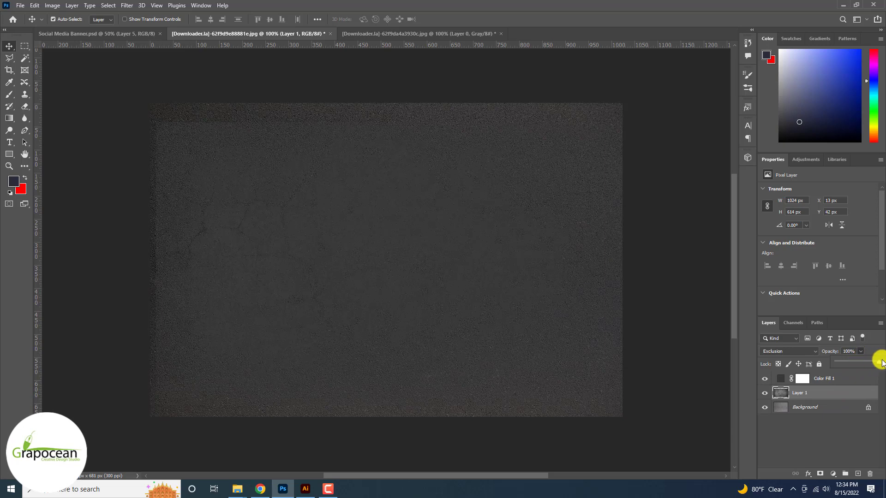
drag(864, 365, 862, 364)
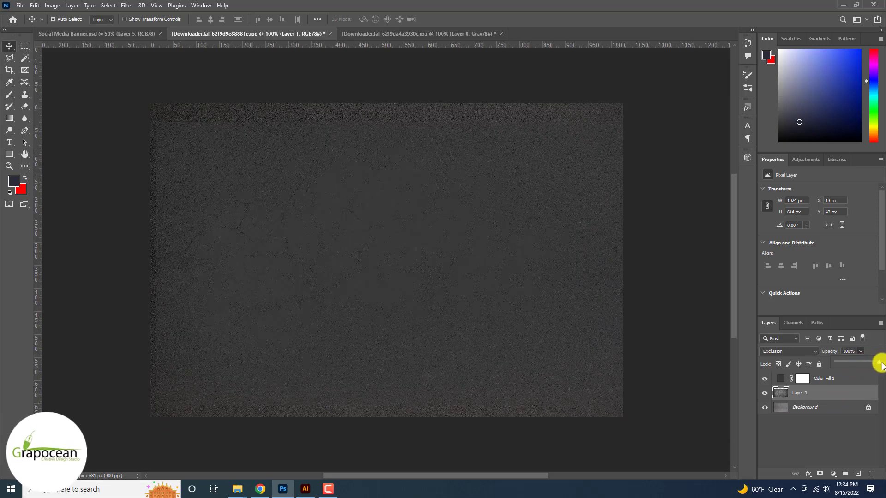
- Try several blend modes on the cracked texture layer and set it to Pin Light
click(789, 352)
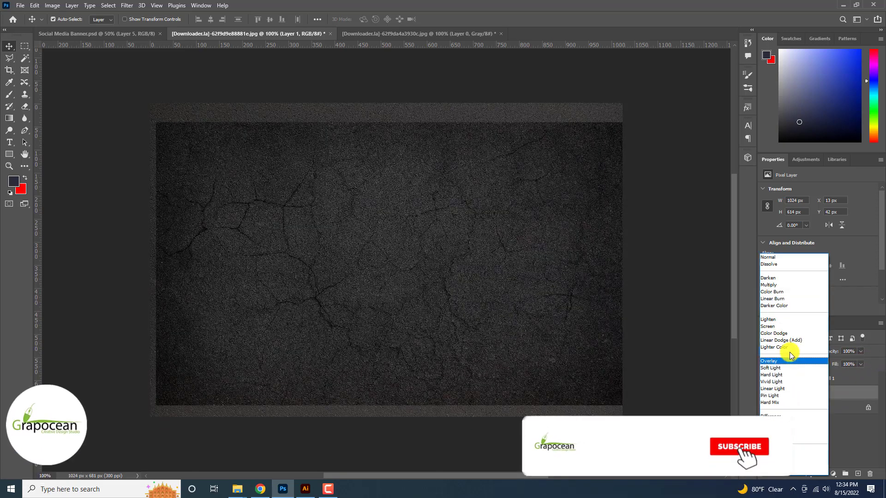
key(Down)
key(Down)
key(Down)
key(Down)
key(Down)
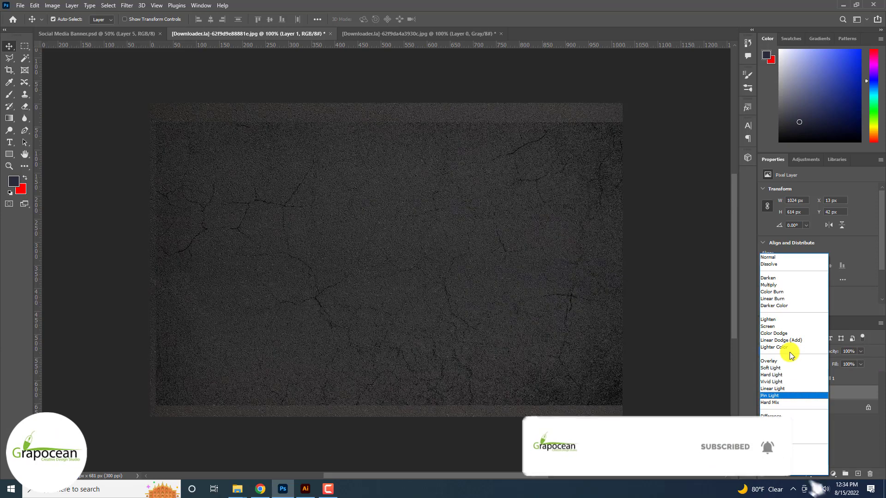
click(804, 397)
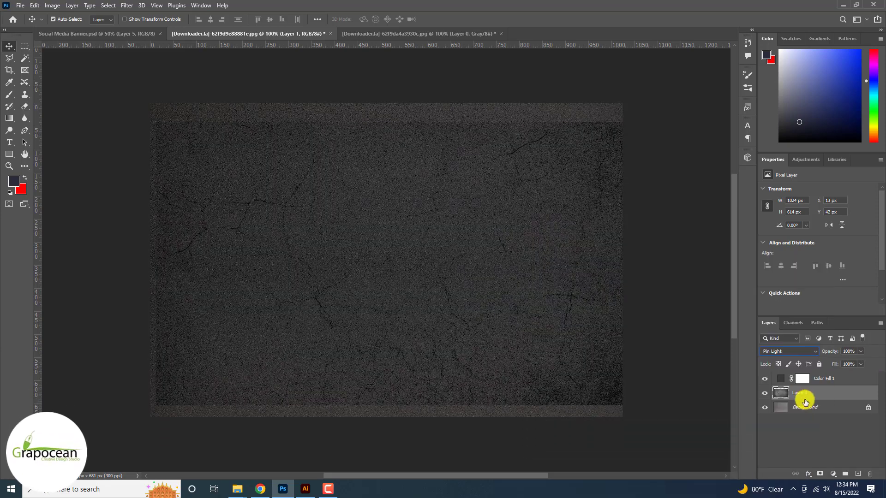
- Add a layer mask to the cracked texture and paint its edges out with a soft black brush so they blend into the asphalt
click(821, 474)
click(9, 94)
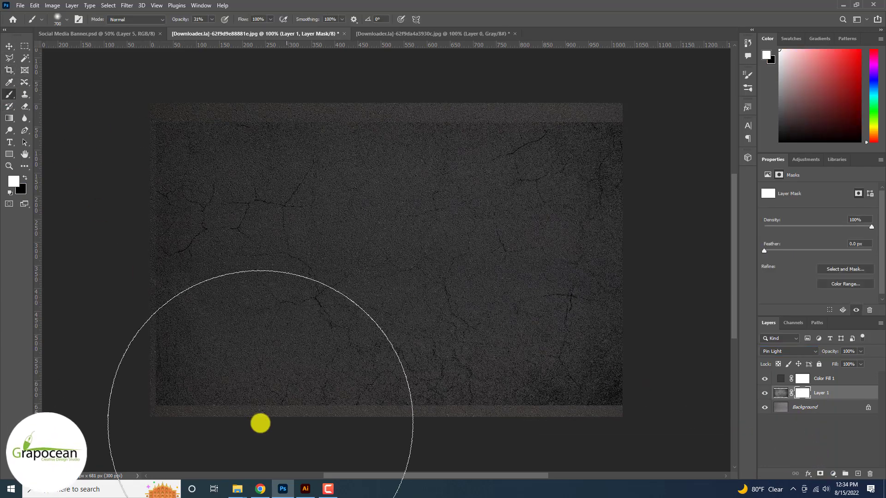
key(bracketleft)
key(bracketleft)
key(bracketleft)
key(x)
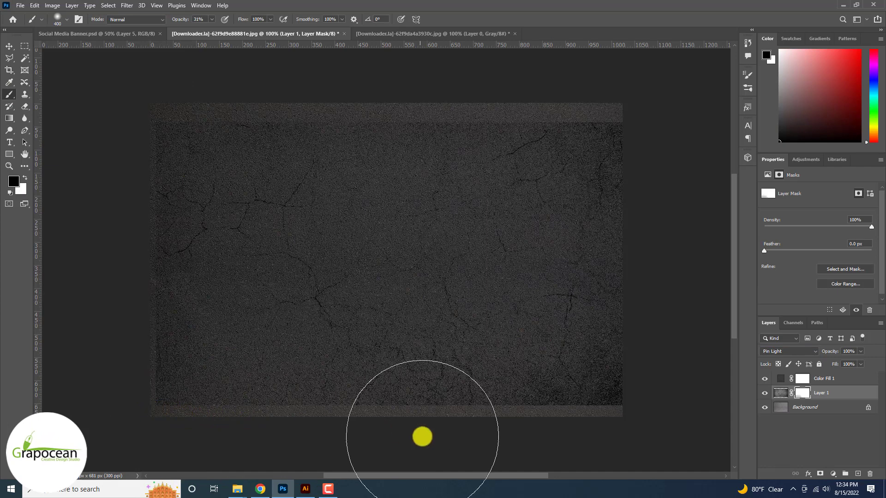
scroll(422, 435, down, 3)
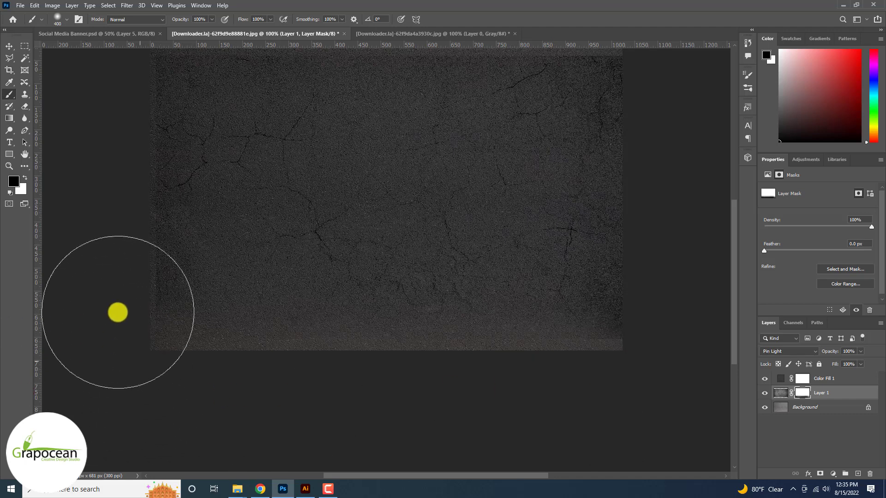
scroll(138, 116, up, 4)
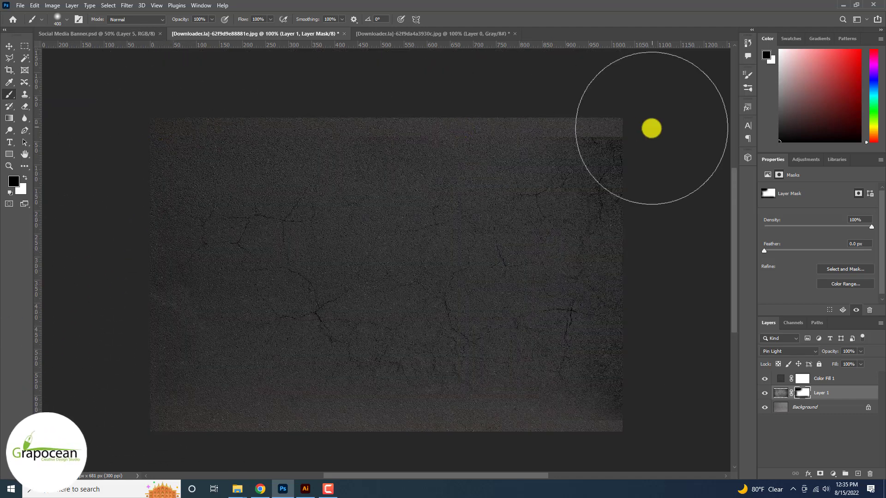
drag(651, 128, 677, 478)
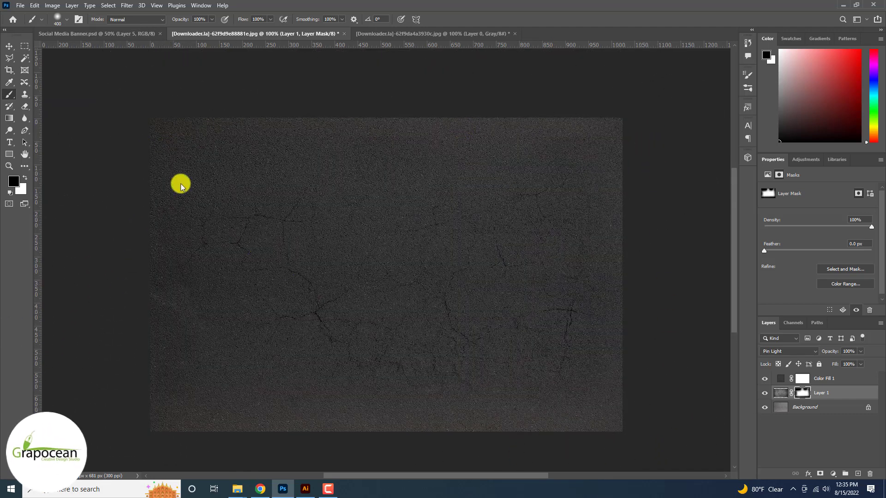
key(v)
click(822, 381)
key(ctrl+t)
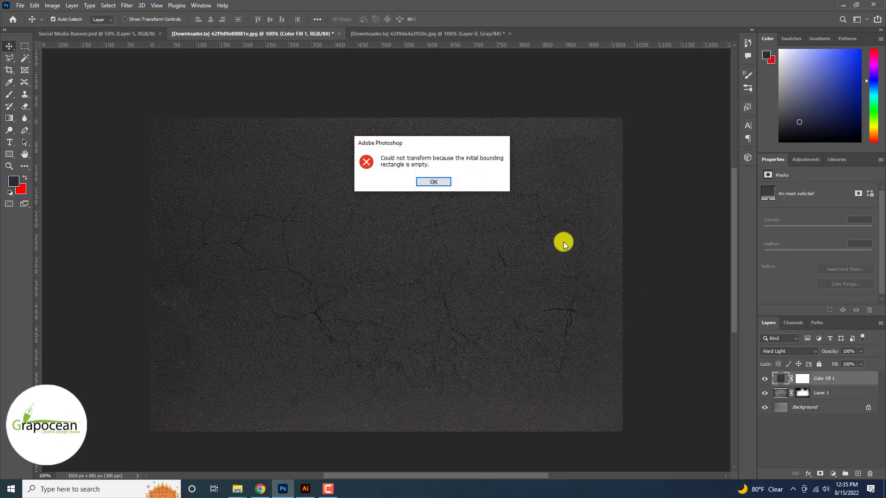
click(444, 181)
- Enlarge the cracked texture layer to about 1216 by 728 px and compare the result with the color fill hidden and shown
click(822, 393)
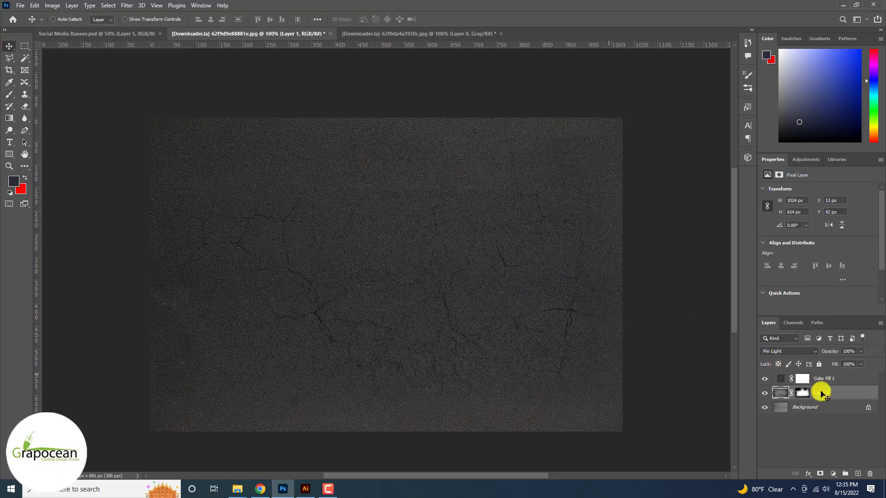
key(ctrl+t)
drag(627, 421, 599, 419)
click(457, 20)
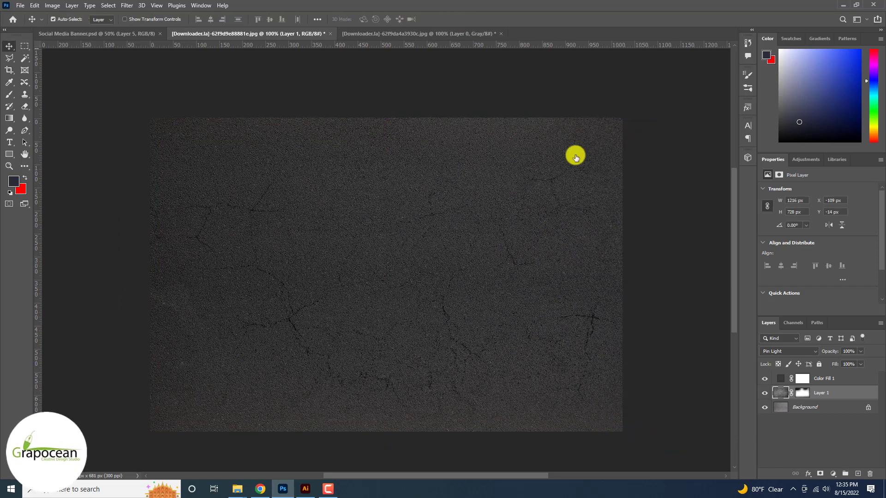
click(766, 381)
click(765, 380)
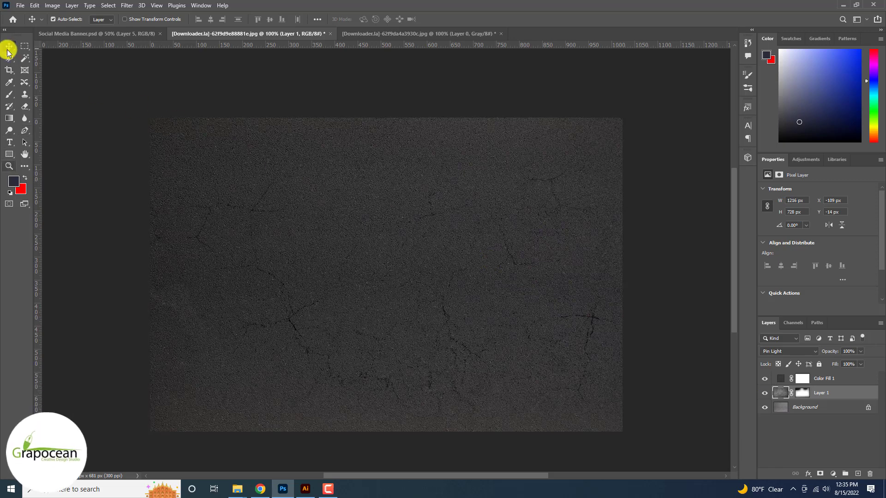
- Draw a horizontal rectangle about 1048 by 23 px across the middle of the asphalt and fill it with ochre bf9522
click(9, 155)
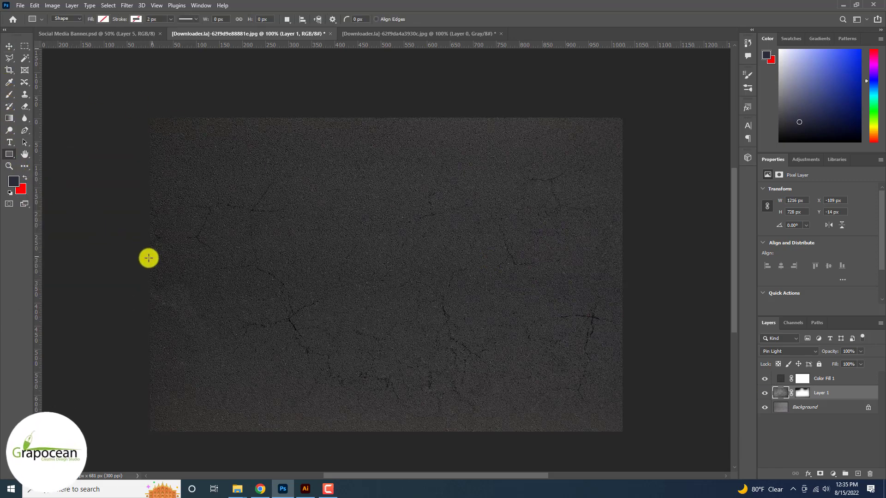
drag(376, 278, 633, 268)
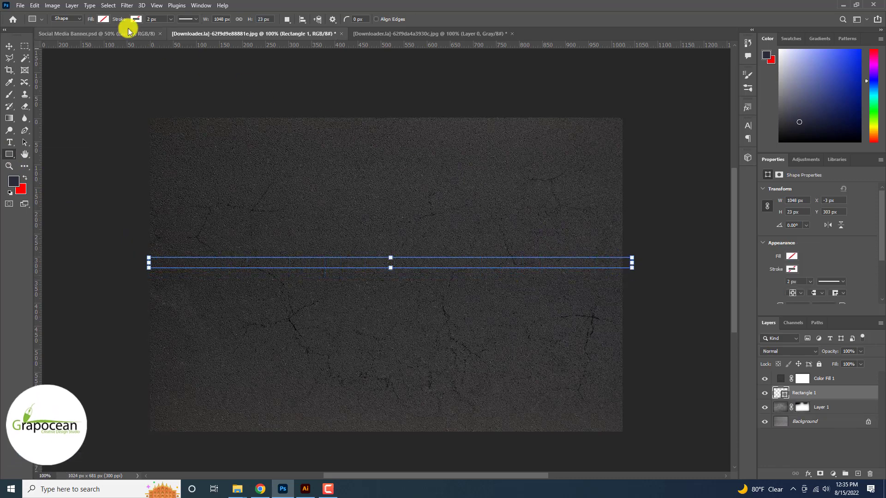
click(101, 19)
click(161, 37)
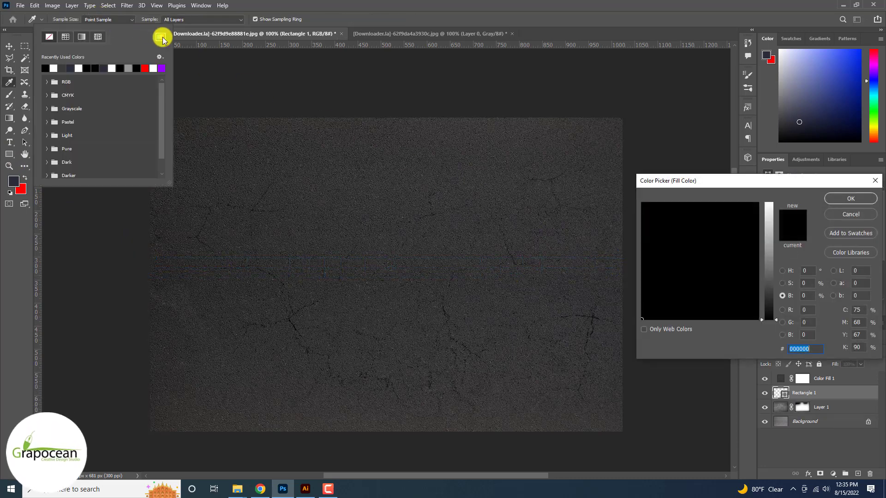
drag(771, 297, 761, 236)
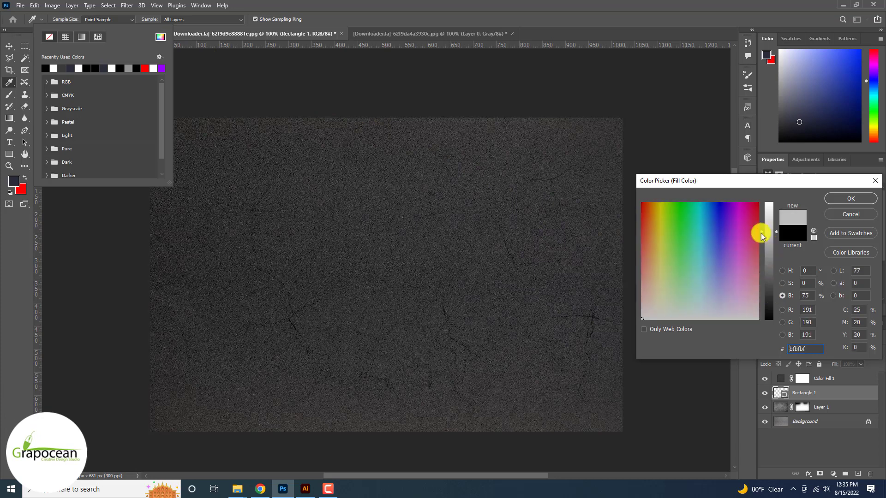
drag(661, 233, 655, 223)
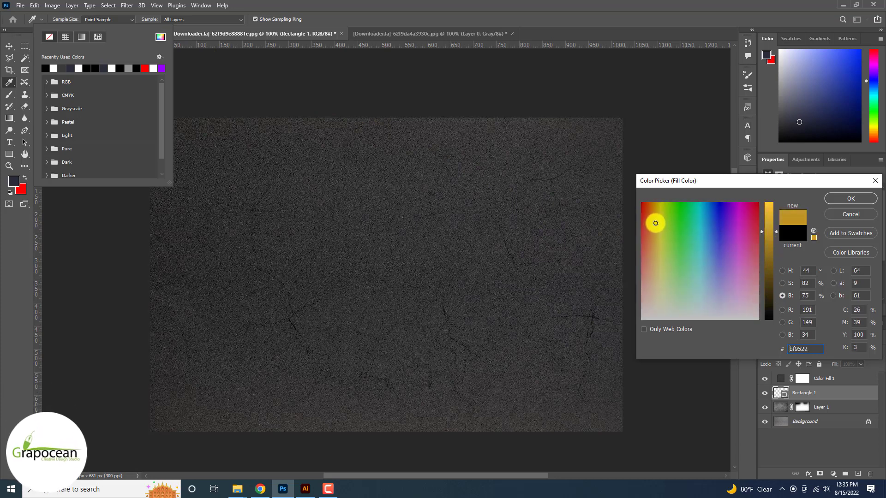
click(850, 199)
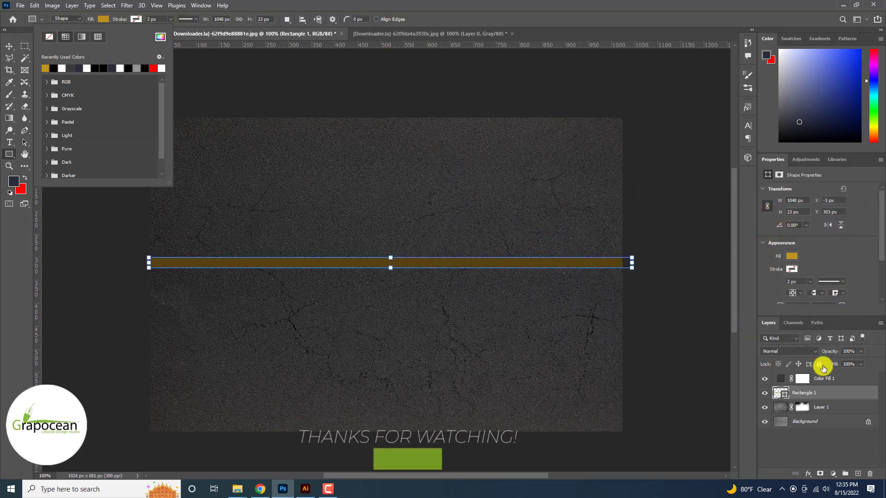
- Move the stripe layer above the color fill layer and change its fill to yellow bfb113
drag(804, 392, 820, 374)
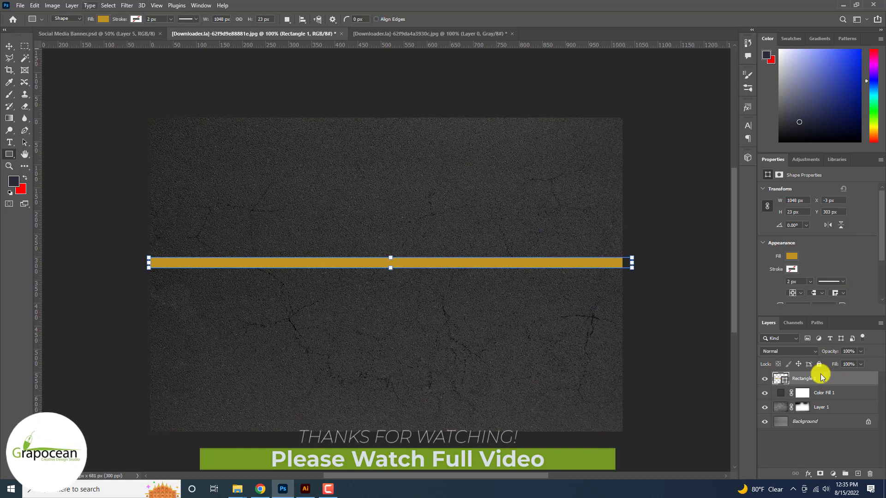
double_click(779, 381)
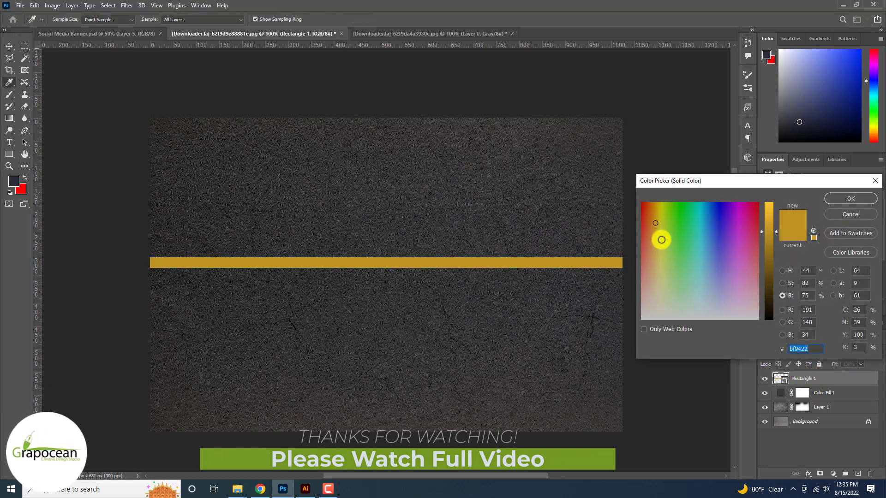
click(659, 214)
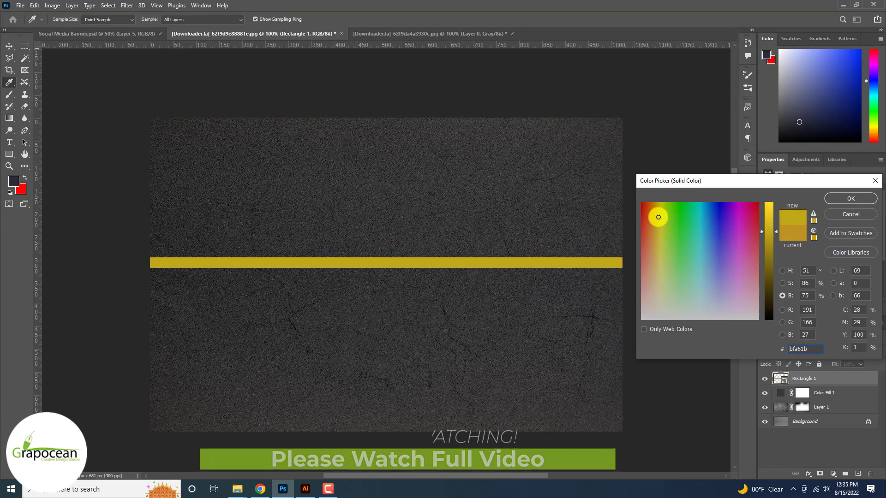
click(850, 197)
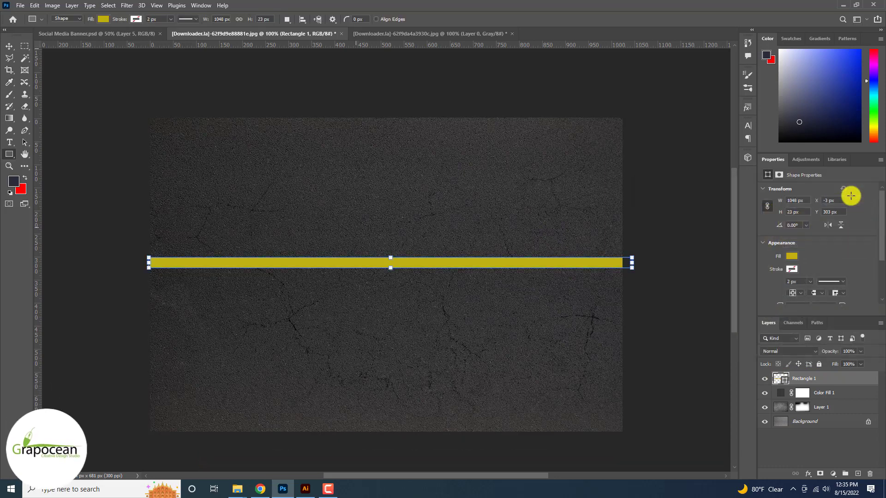
- Thin the yellow stripe to about 13 px high and duplicate it just below to form a double center line
click(9, 46)
drag(445, 243, 445, 254)
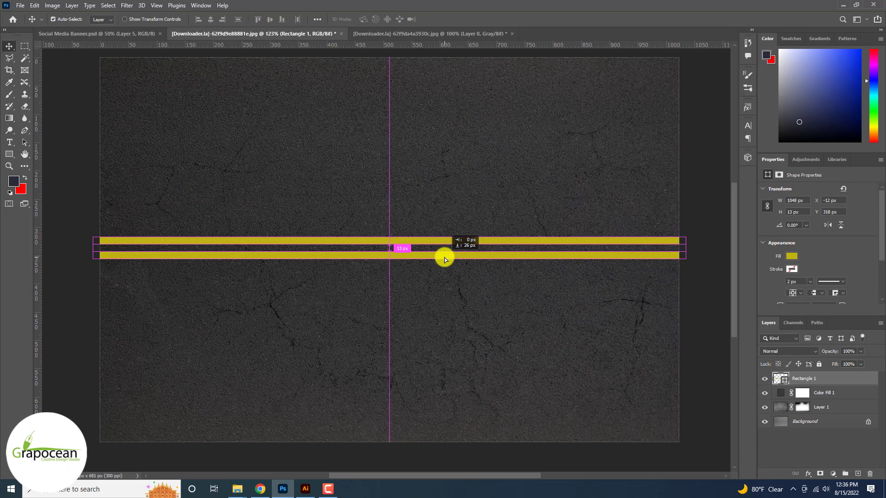
drag(444, 257, 445, 257)
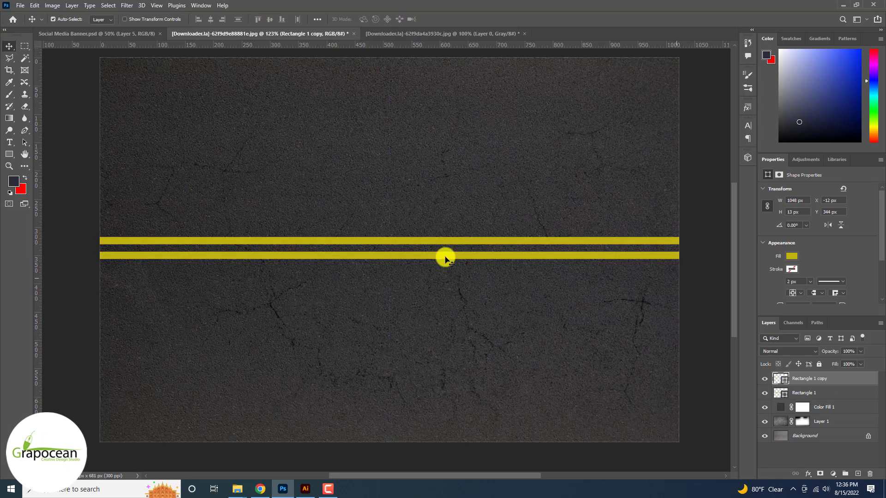
- Duplicate a yellow stripe to the asphalt's upper edge, at about Y 21 px, and recolor the copy white ffffff
scroll(445, 257, down, 3)
drag(518, 257, 558, 159)
double_click(778, 392)
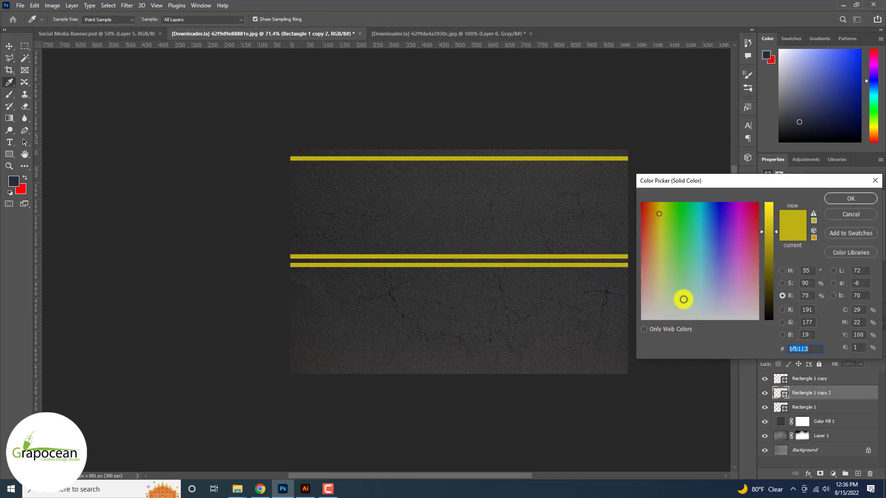
drag(684, 300, 626, 338)
click(860, 198)
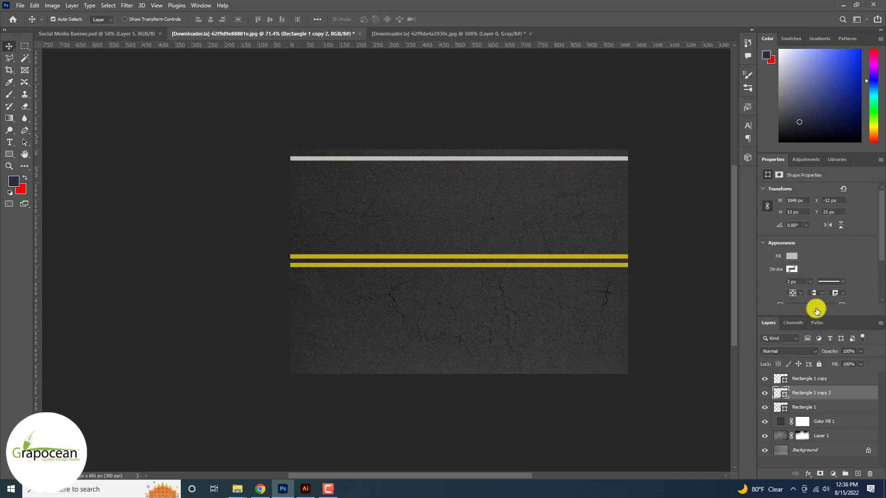
double_click(783, 396)
drag(768, 233, 769, 203)
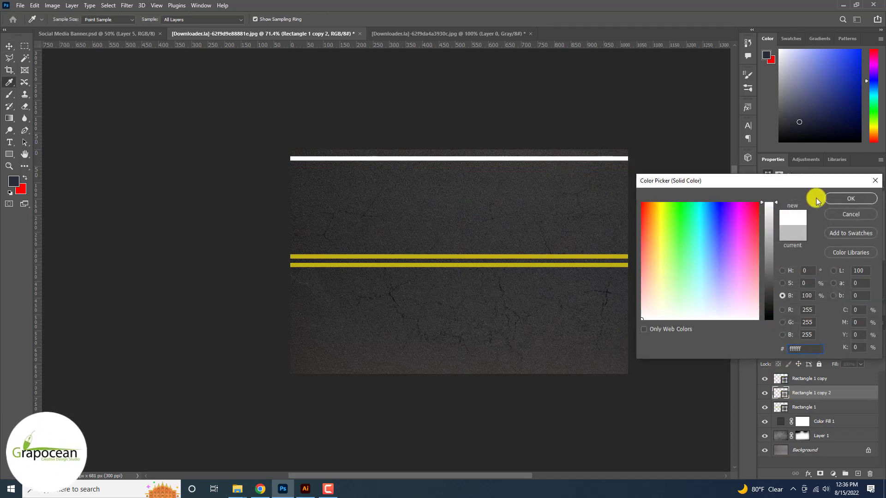
click(857, 201)
- Duplicate the white stripe to the asphalt's lower edge, at about Y 641 px, and select the four stripe layers with the cracked texture layer
drag(534, 187, 532, 364)
scroll(532, 363, down, 1)
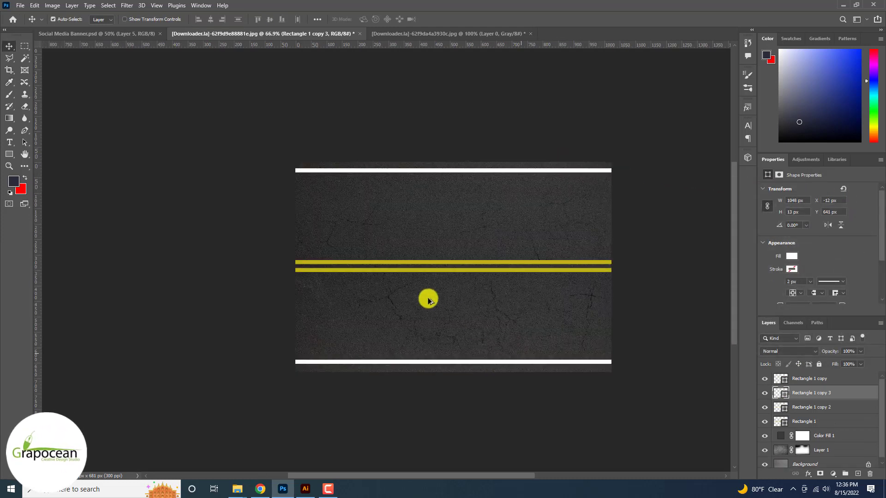
click(53, 19)
drag(305, 109, 537, 435)
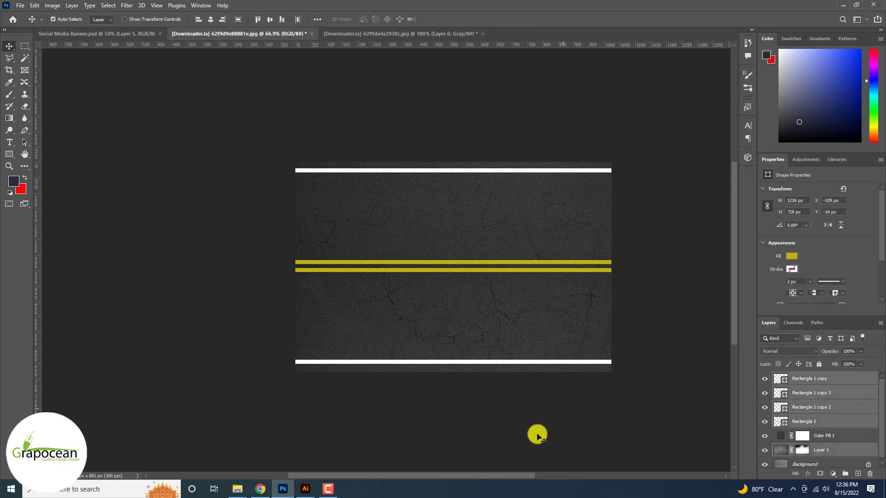
- Switch to Illustrator, create a new A4 document with the default settings, and return to Photoshop
click(305, 489)
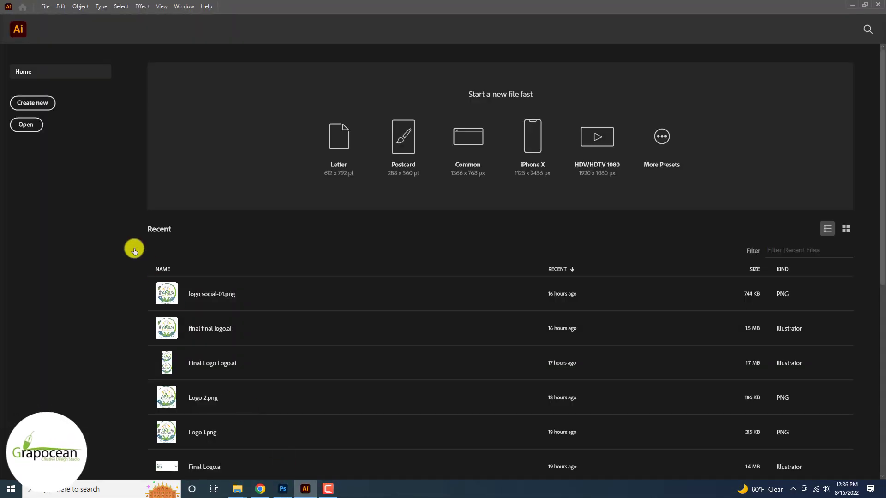
click(36, 109)
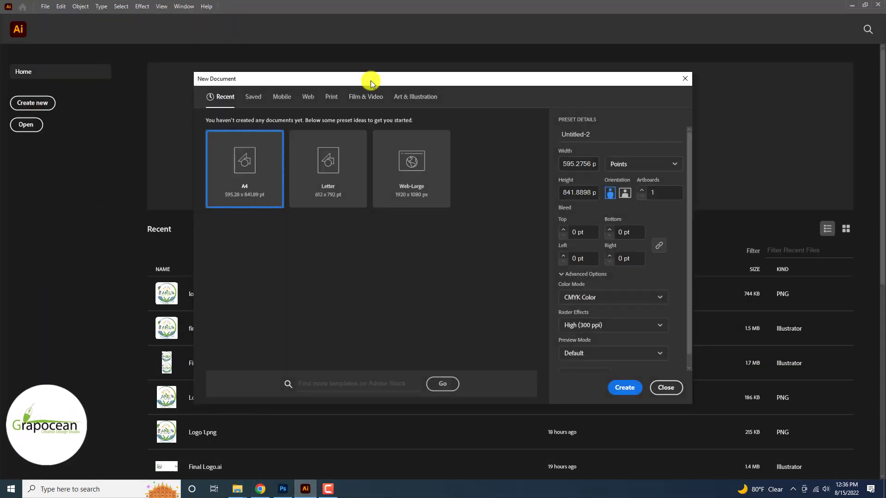
click(630, 389)
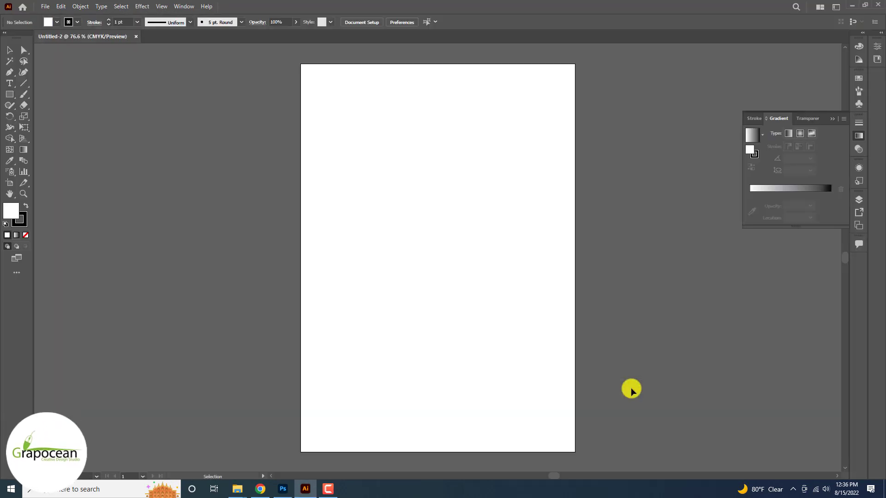
click(283, 492)
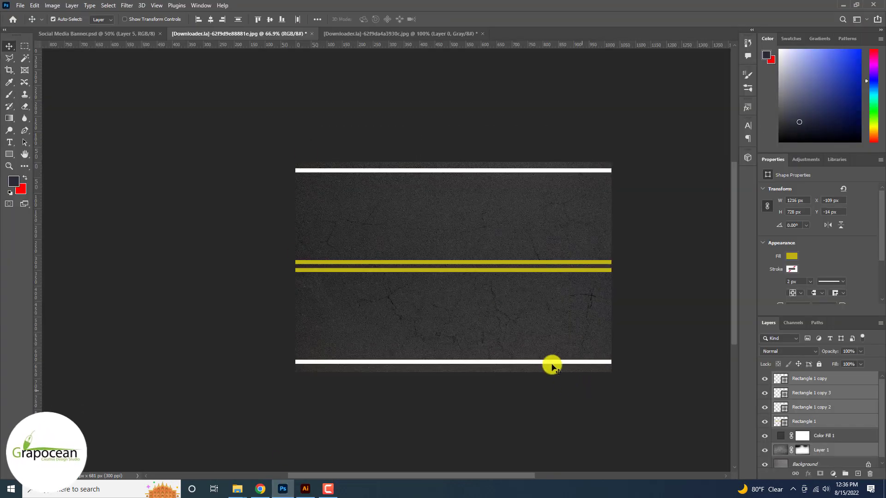
mouse_move(437, 266)
mouse_down()
mouse_move(408, 345)
mouse_move(322, 466)
mouse_move(435, 269)
mouse_up()
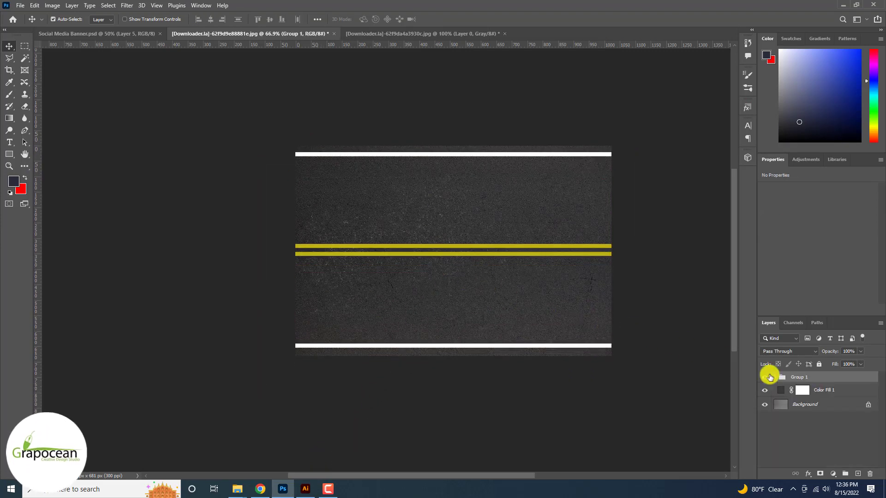
click(868, 406)
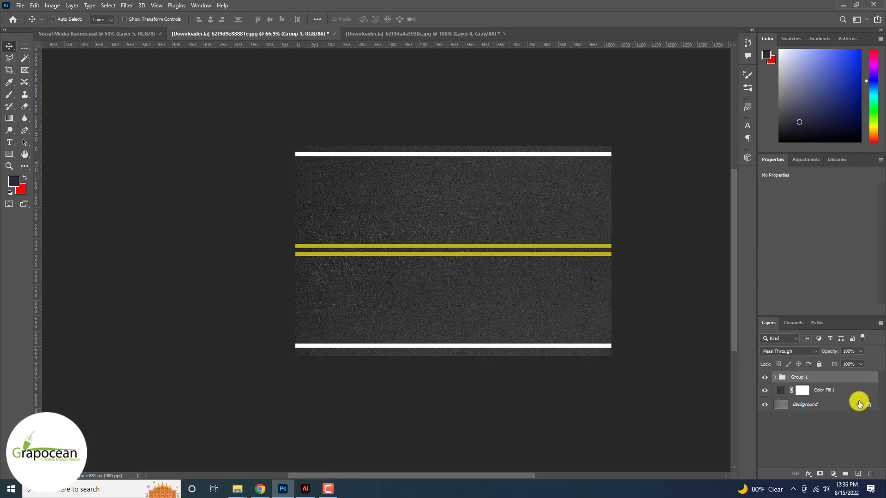
scroll(851, 429, down, 1)
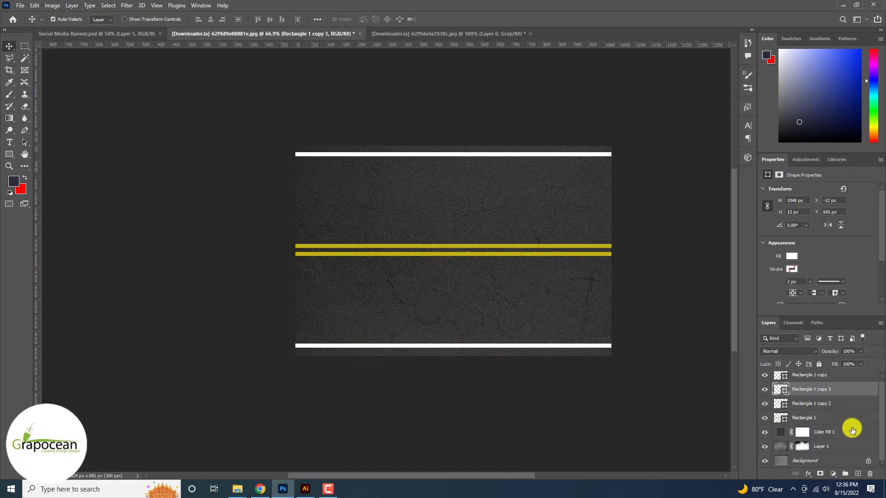
- Unlock the Background layer, select all the road layers, and place the road artwork in the Illustrator document
click(868, 463)
click(813, 374)
shift+click(820, 463)
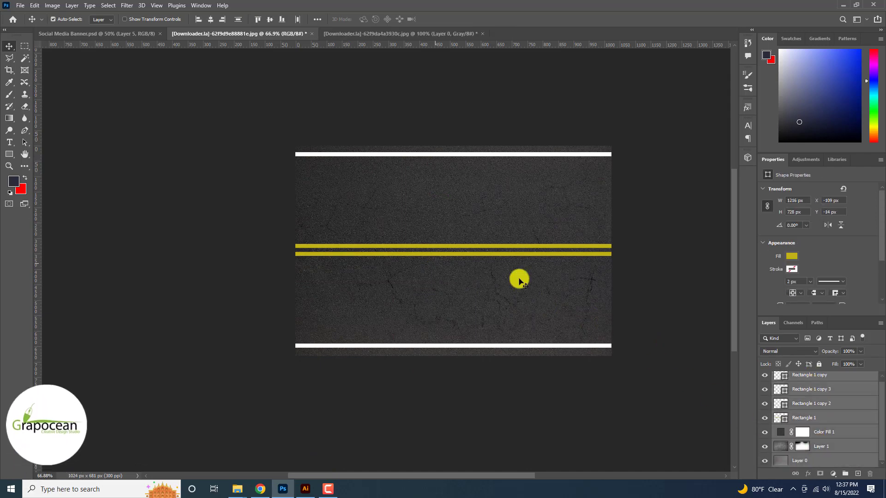
drag(423, 237, 430, 306)
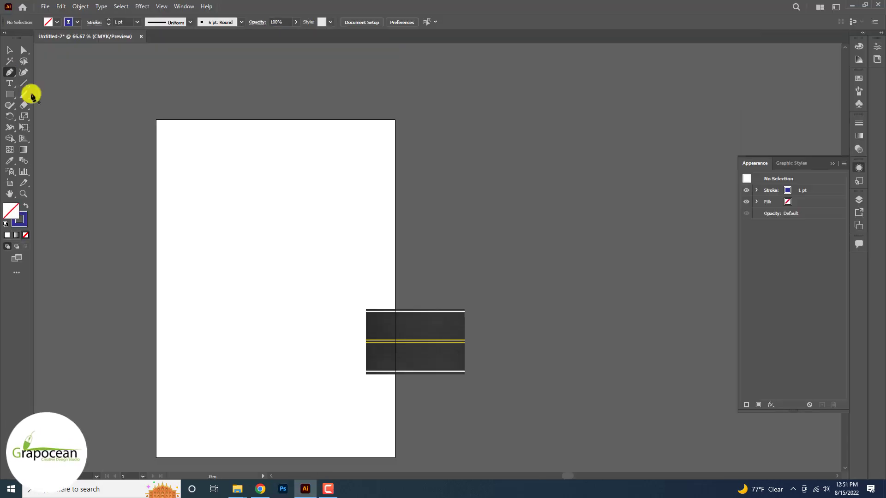
- Draw a wavy open path about 1543 pt wide with the Pen tool, starting on the page and running far beyond its right edge
drag(244, 282, 221, 284)
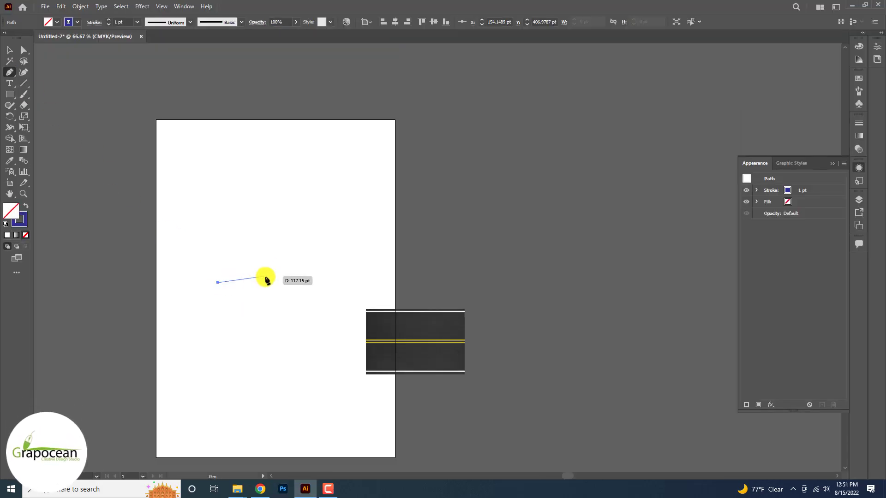
drag(295, 294, 296, 293)
drag(343, 266, 454, 260)
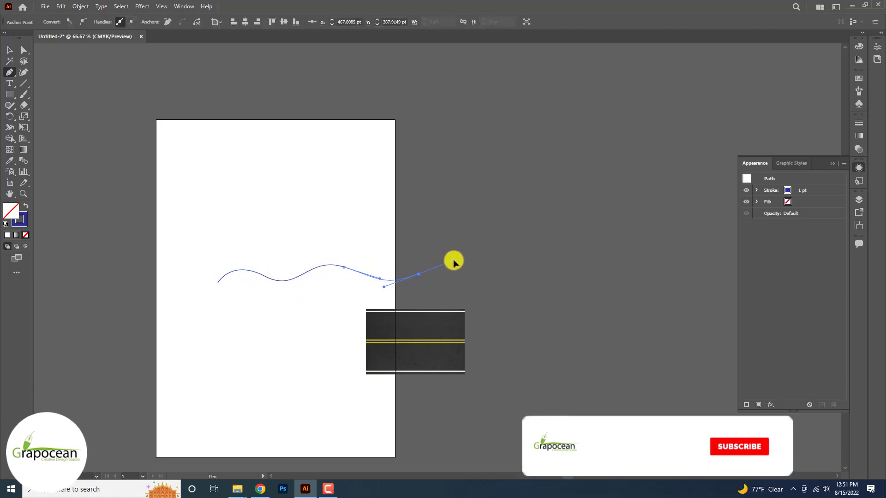
drag(495, 279, 521, 298)
drag(600, 262, 622, 233)
drag(686, 290, 607, 313)
drag(652, 292, 714, 332)
click(9, 49)
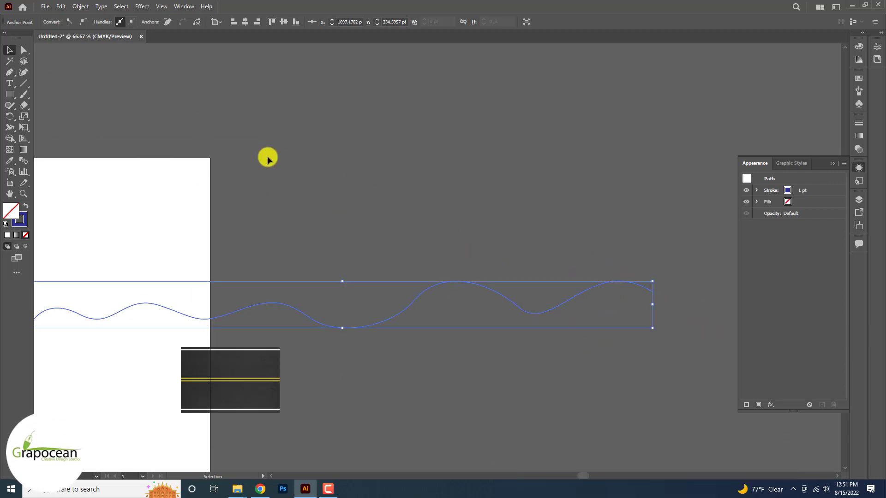
click(268, 159)
- Stretch the wavy path to about 144 pt high and move it up and left across the page, above the road artwork
key(ctrl+minus)
key(ctrl+minus)
key(ctrl+minus)
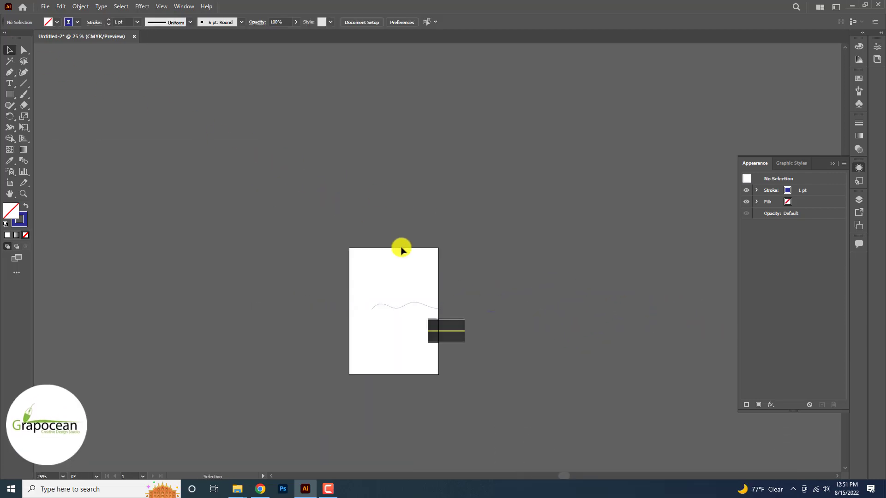
click(496, 314)
scroll(500, 318, up, 2)
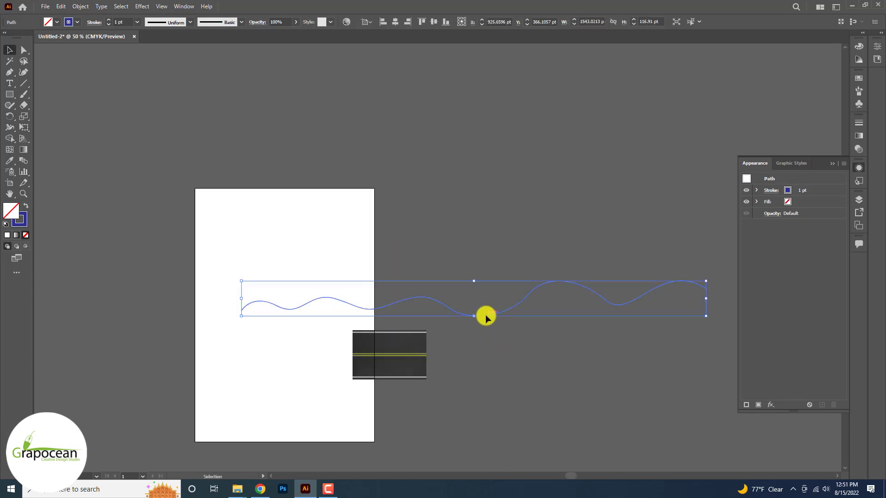
mouse_move(474, 316)
mouse_down()
mouse_move(473, 333)
mouse_move(472, 321)
mouse_up()
key(ctrl+z)
drag(532, 293, 440, 268)
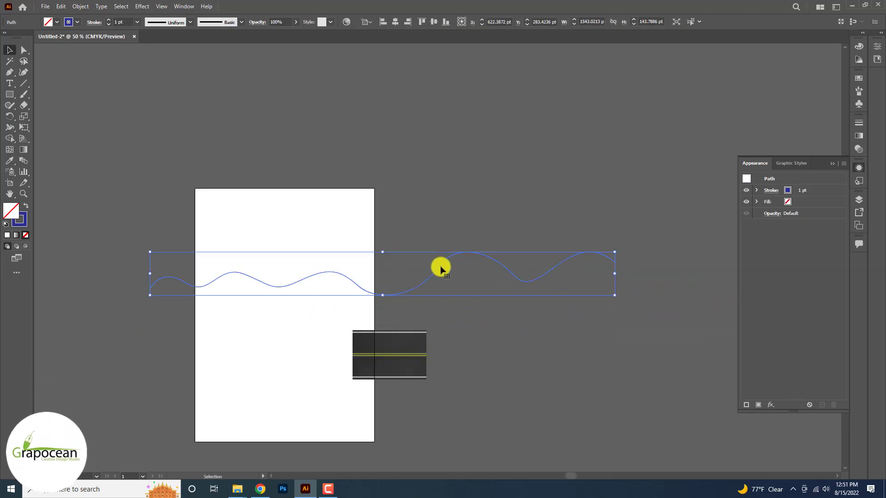
- Apply 3D Extrude & Bevel (Classic) to the wavy path with rotations of -15°, -4° and 0° and a much greater extrude depth
click(141, 6)
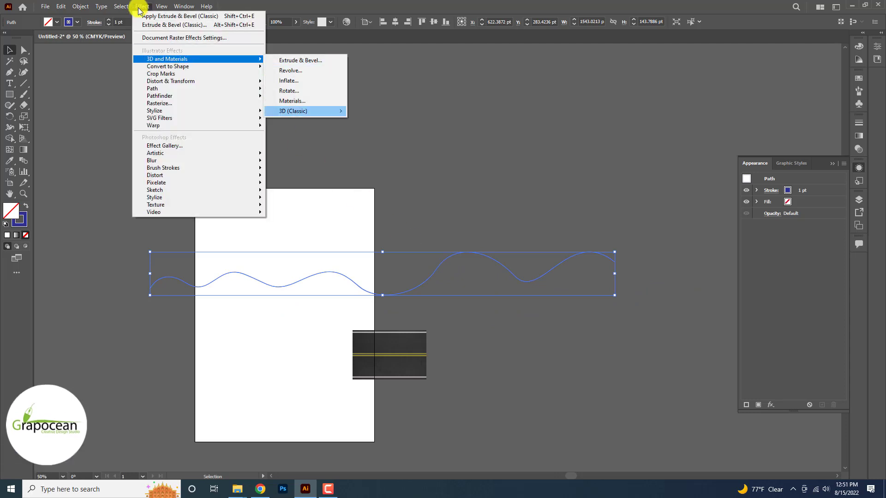
mouse_move(336, 111)
click(389, 112)
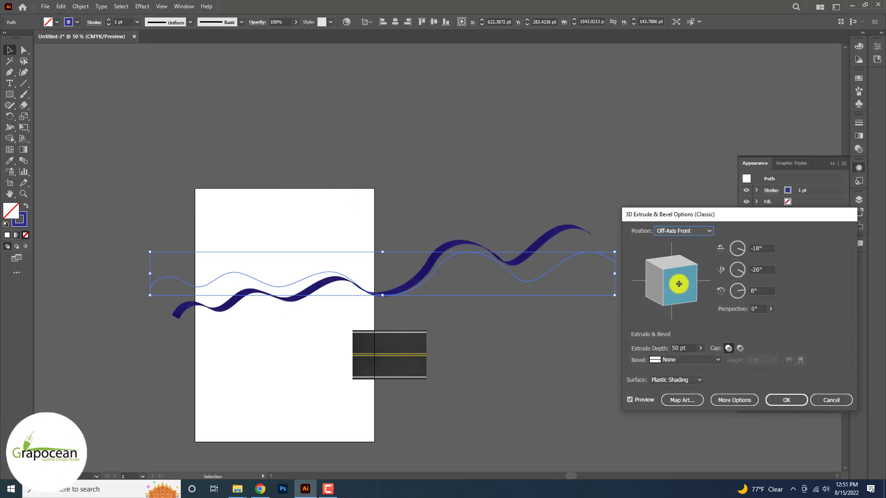
drag(679, 284, 685, 302)
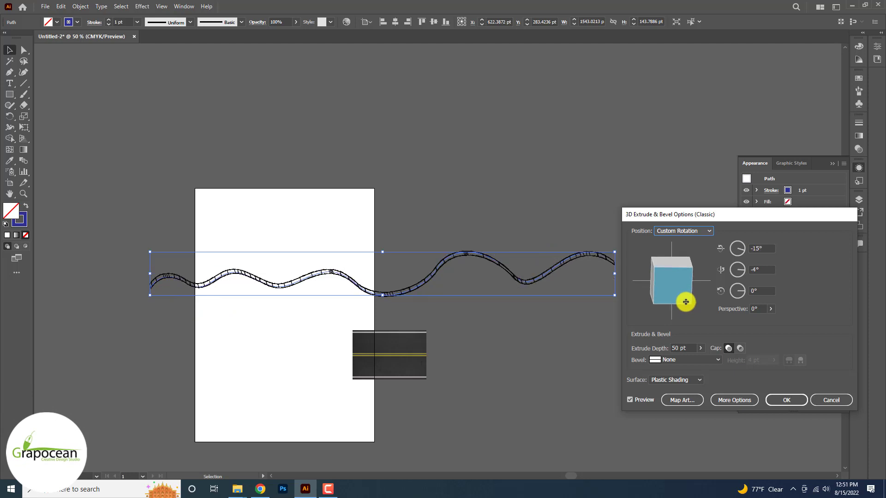
click(700, 348)
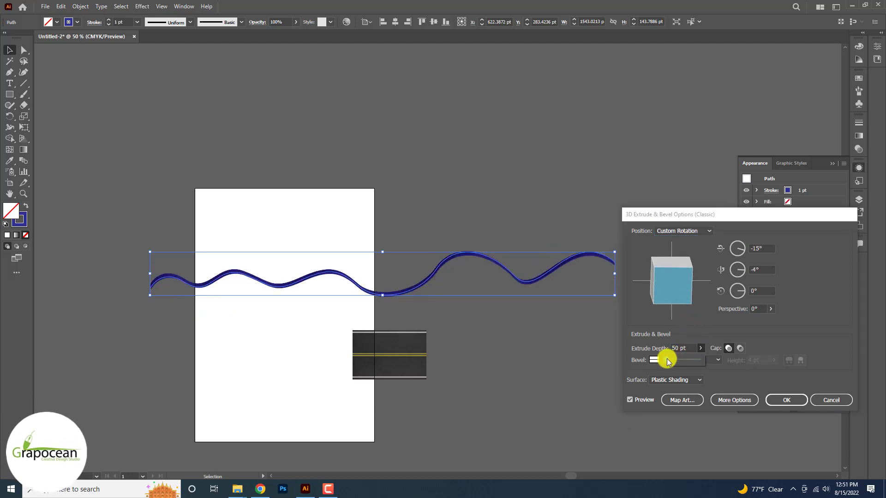
drag(669, 356, 678, 360)
click(786, 400)
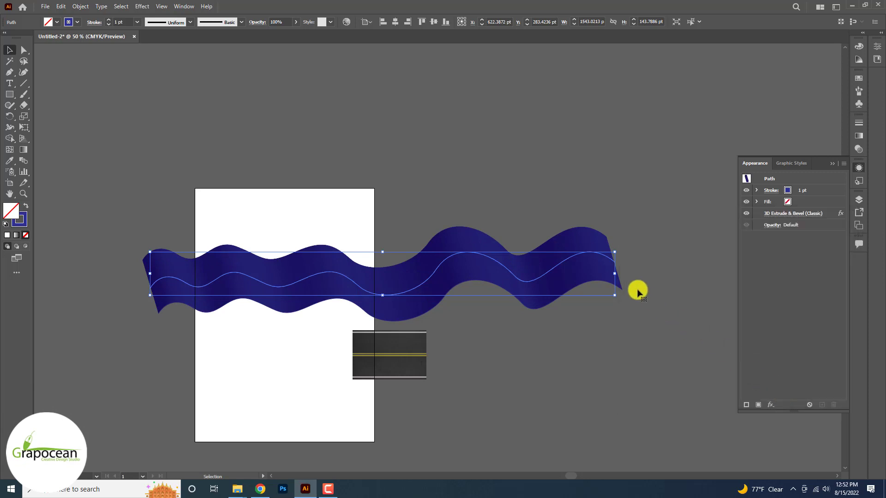
- Widen the extruded path at both ends to about 2400 pt and reposition it across the page
drag(614, 273, 701, 274)
drag(150, 274, 48, 274)
drag(408, 305, 405, 280)
key(ctrl+minus)
scroll(479, 326, down, 1)
click(541, 362)
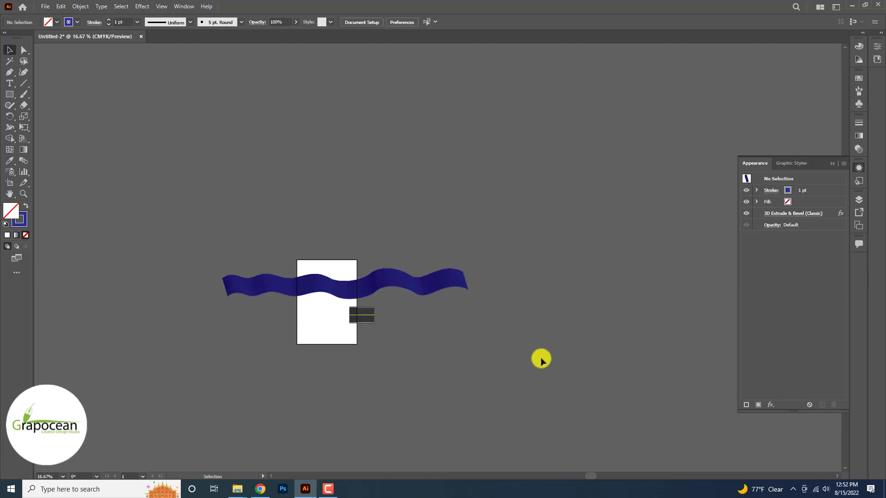
- Reshape the ribbon's left and middle waves by adjusting the path's anchor points and direction handles
scroll(479, 323, up, 3)
click(383, 264)
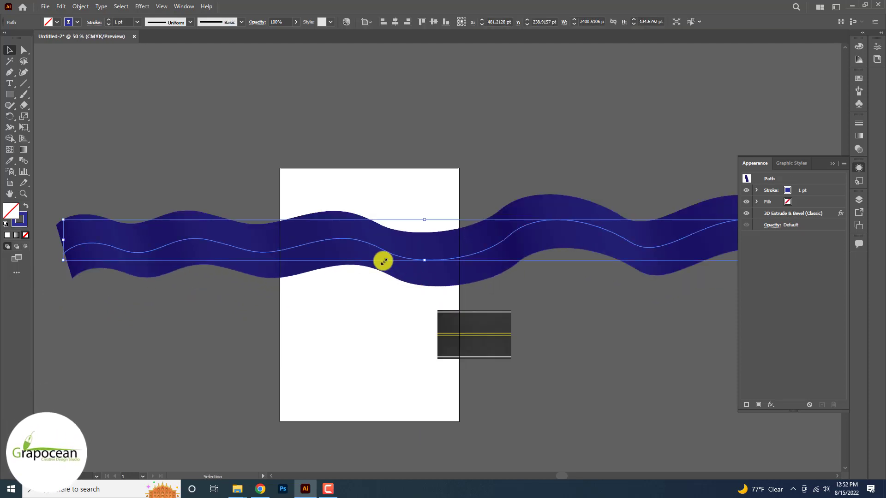
drag(64, 254, 66, 248)
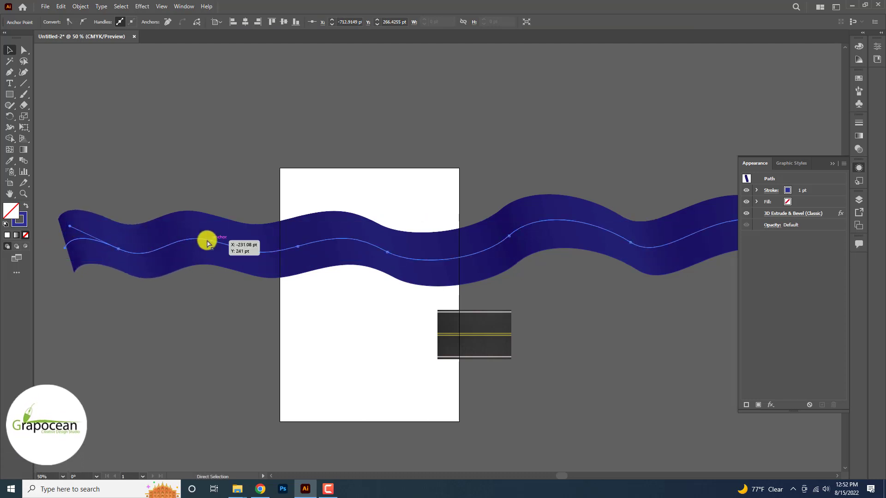
click(210, 241)
drag(169, 232, 169, 214)
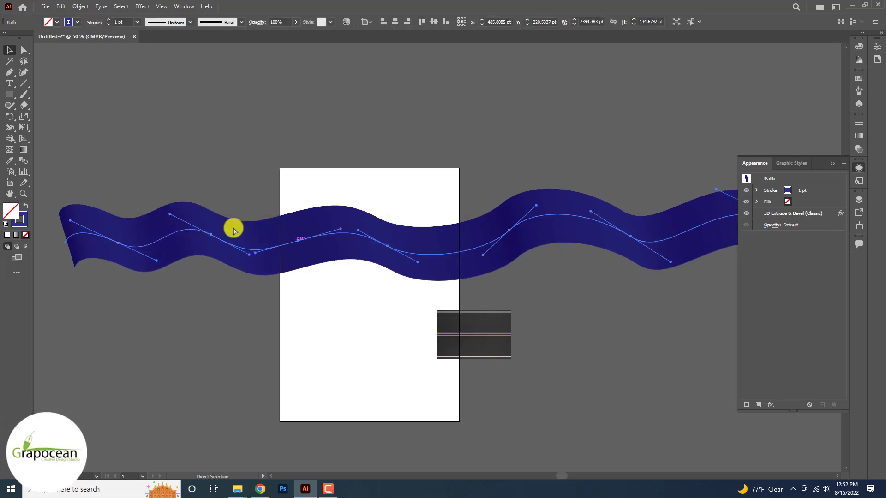
click(306, 241)
drag(335, 224, 358, 227)
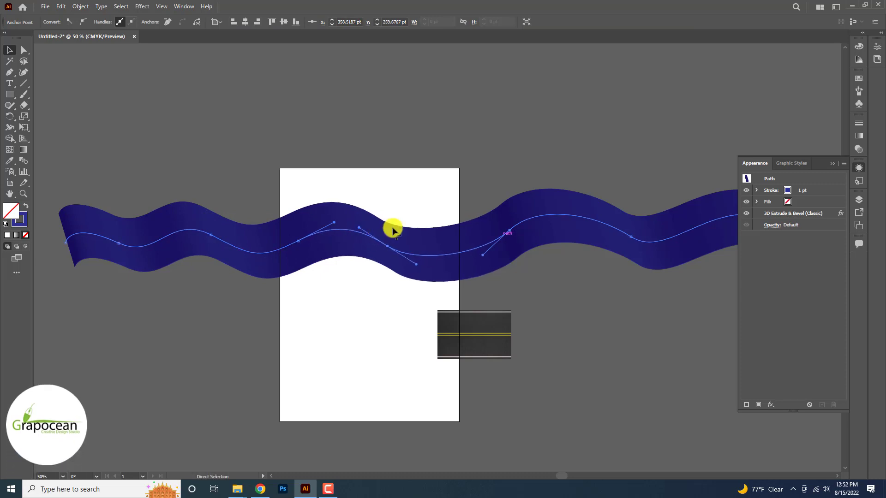
drag(482, 255, 466, 255)
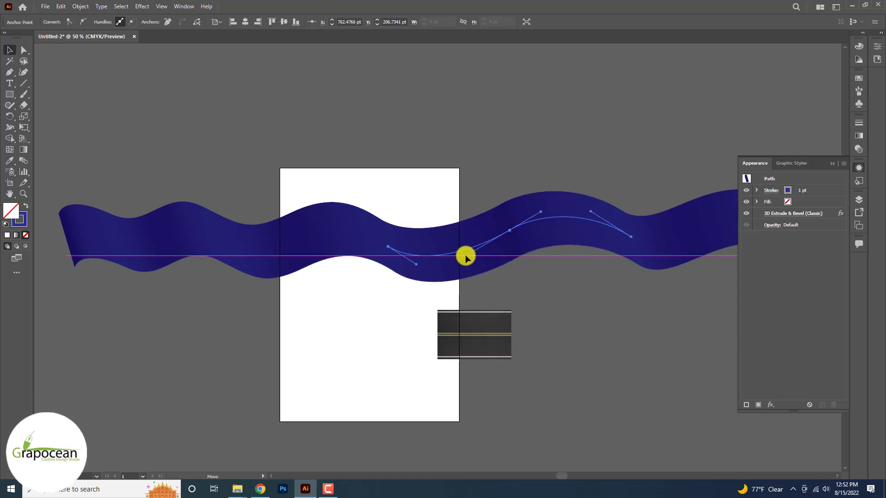
- Smooth the wave near the ribbon's right end by adjusting that anchor point's direction handle
scroll(465, 255, down, 3)
scroll(549, 245, up, 4)
click(456, 255)
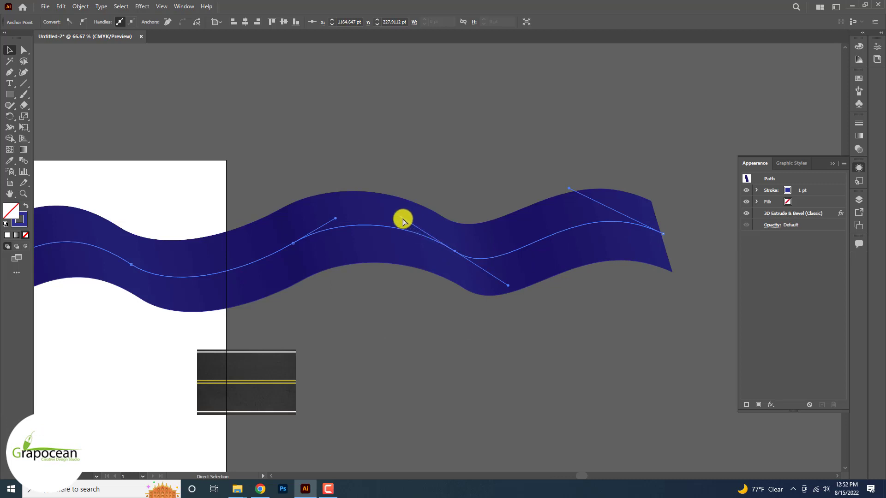
drag(403, 221, 391, 224)
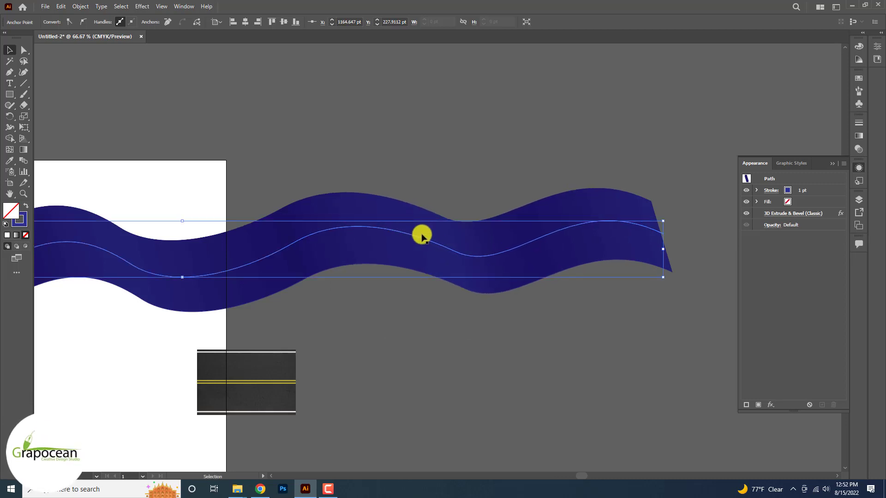
click(592, 309)
- Edit the ribbon's 3D Extrude & Bevel effect to increase its extrude depth so the ribbon gets wider
scroll(572, 302, down, 3)
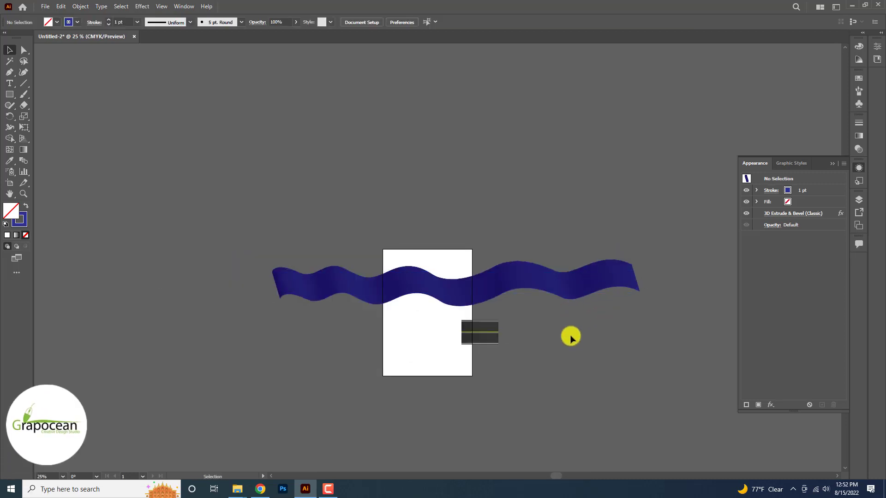
click(558, 286)
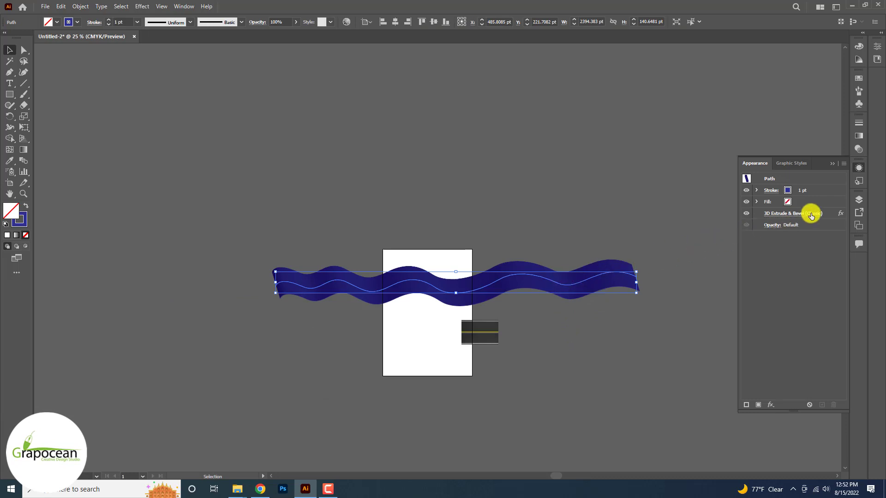
click(811, 214)
click(700, 348)
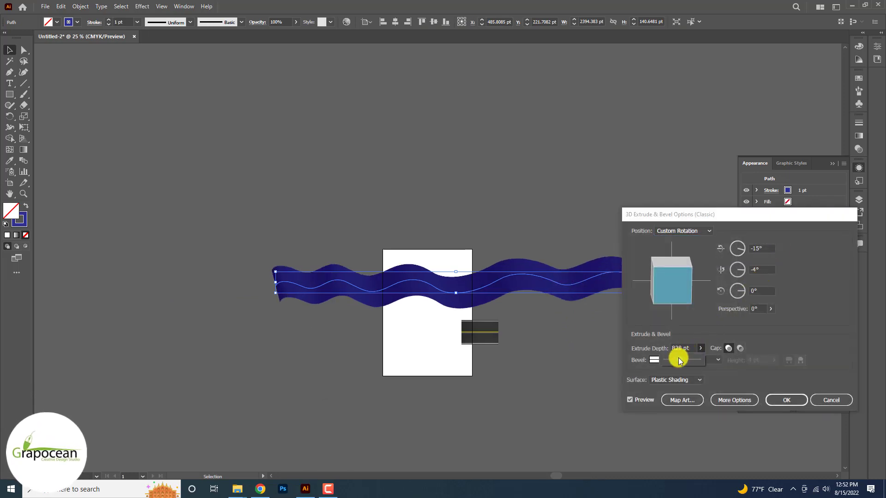
drag(678, 360, 680, 362)
click(784, 400)
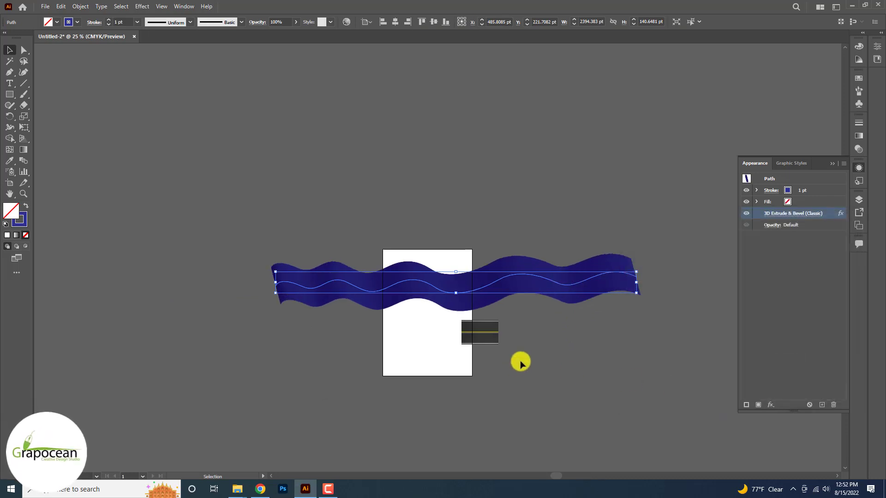
click(519, 355)
- Open the Map Art settings of the ribbon's 3D effect and go to surface 4 of 5, leaving surface 1 without a symbol
scroll(521, 286, up, 1)
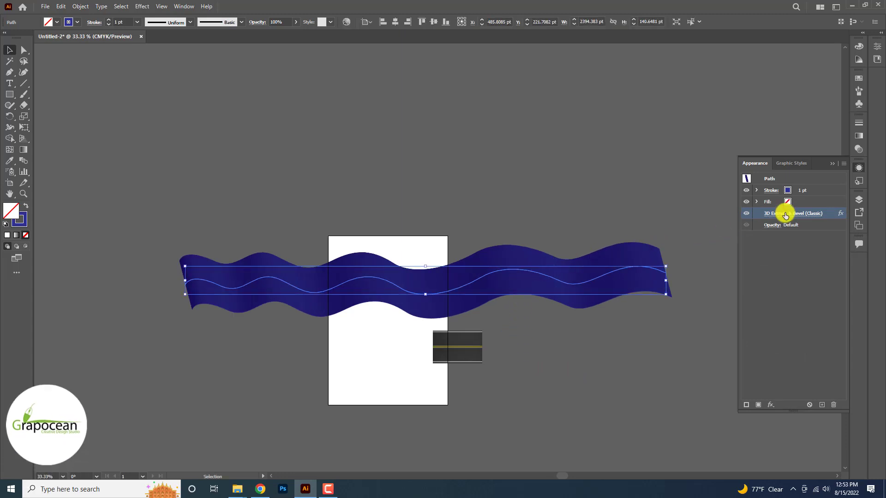
click(784, 213)
click(682, 400)
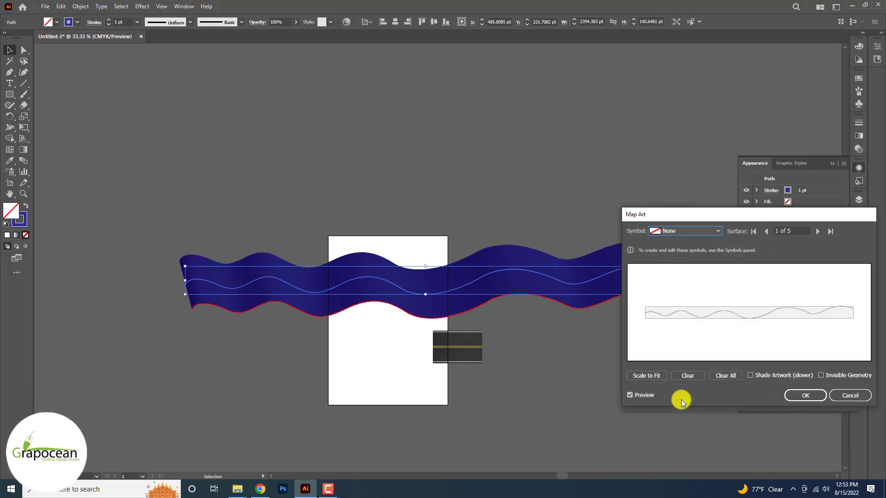
click(717, 232)
click(692, 245)
click(817, 231)
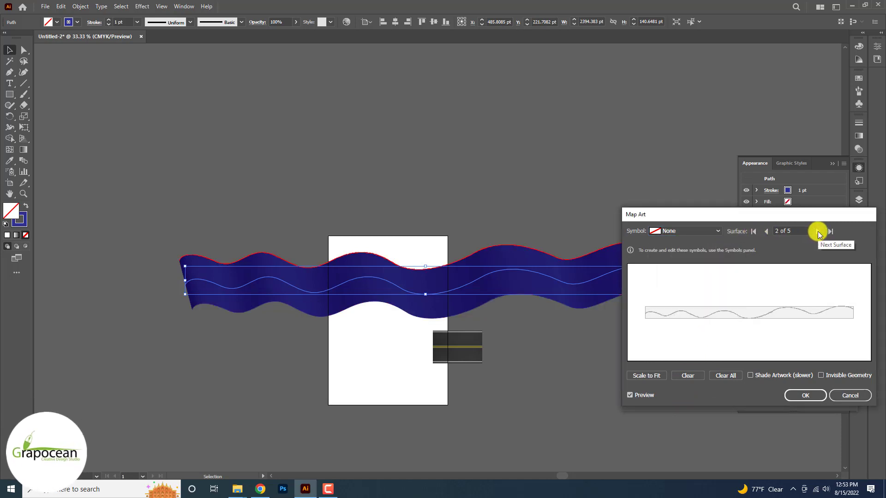
click(818, 231)
click(817, 231)
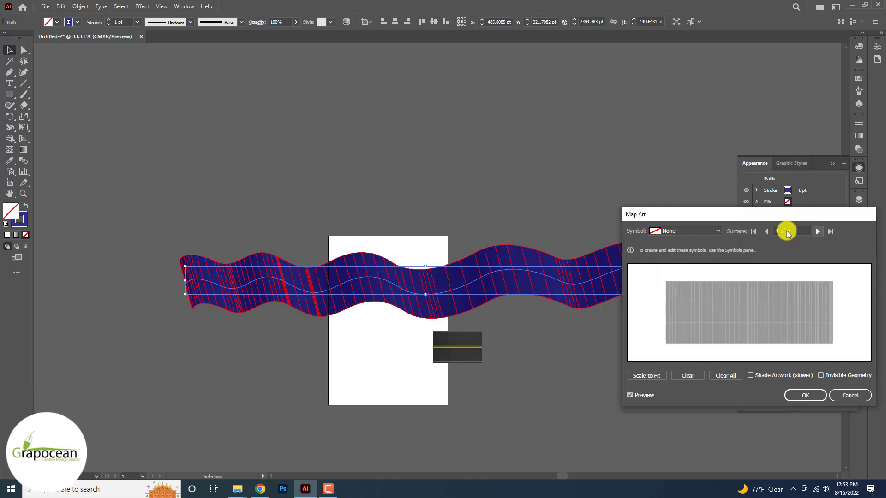
- Try mapping the New Symbol artwork onto surface 4 of 5, scaled to fit
click(690, 231)
click(690, 314)
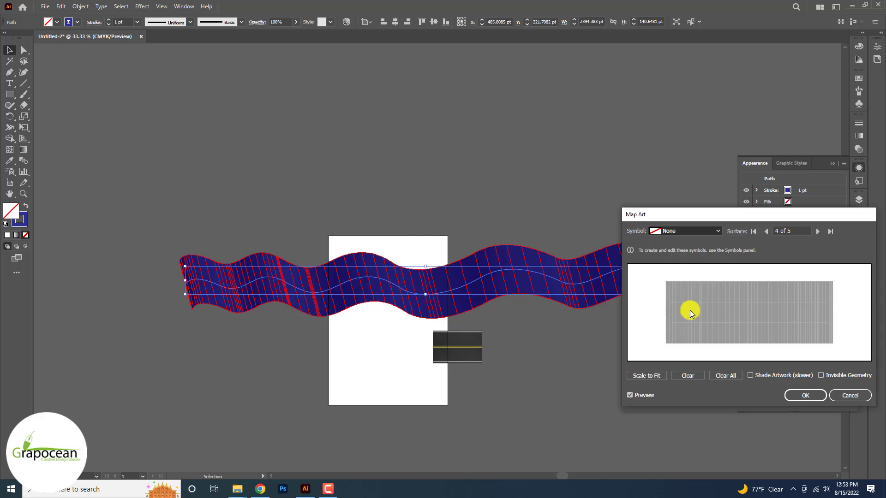
click(657, 377)
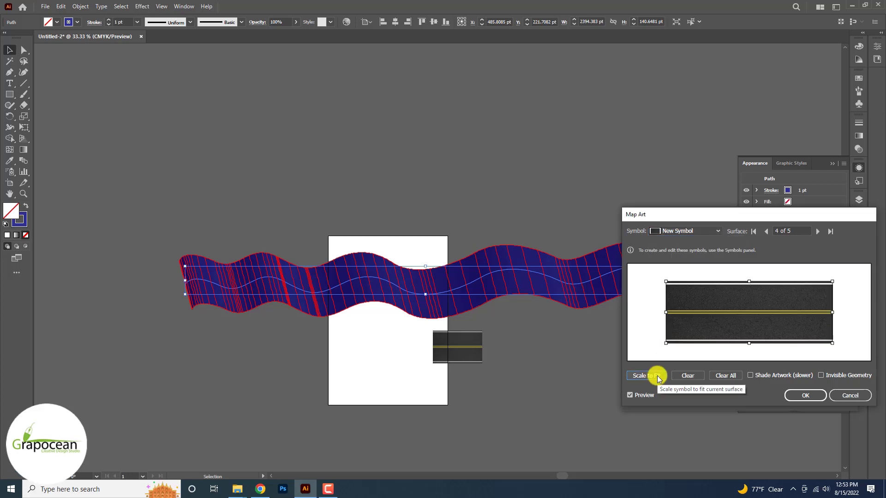
click(823, 374)
click(821, 374)
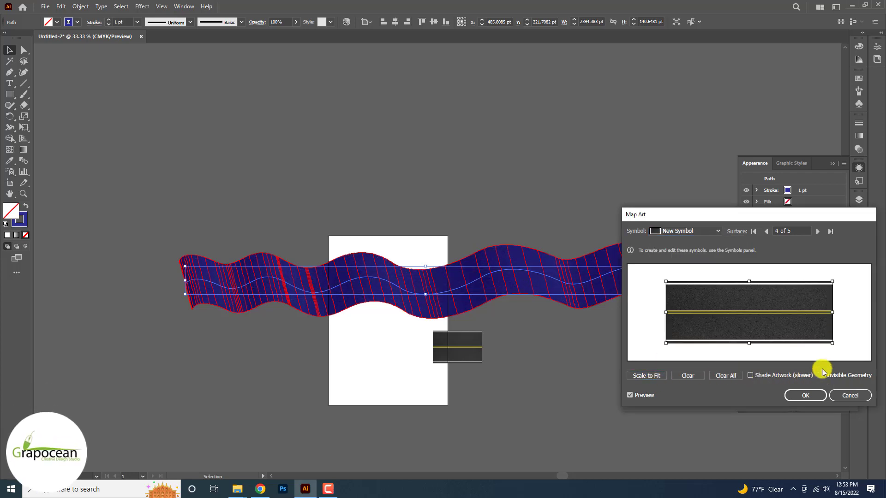
- Map the New Symbol artwork onto surface 5 of 5, scaled to fit, and clear the artwork from surface 4
click(817, 231)
click(680, 231)
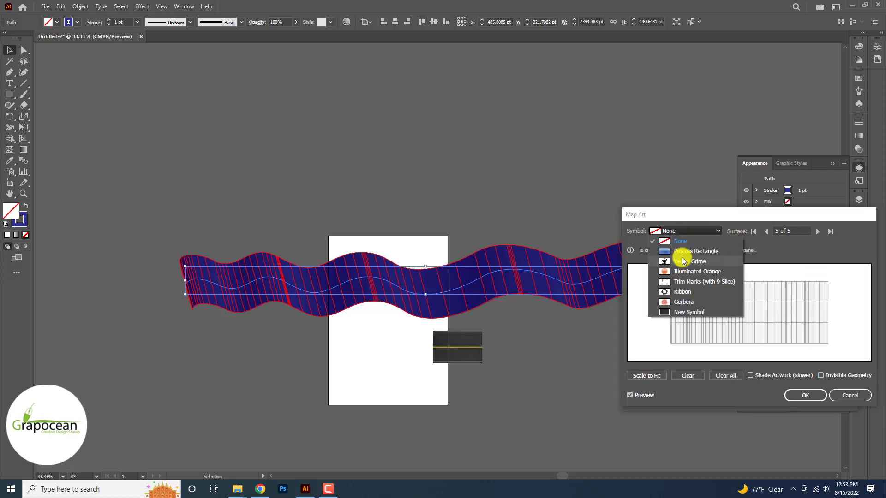
click(682, 309)
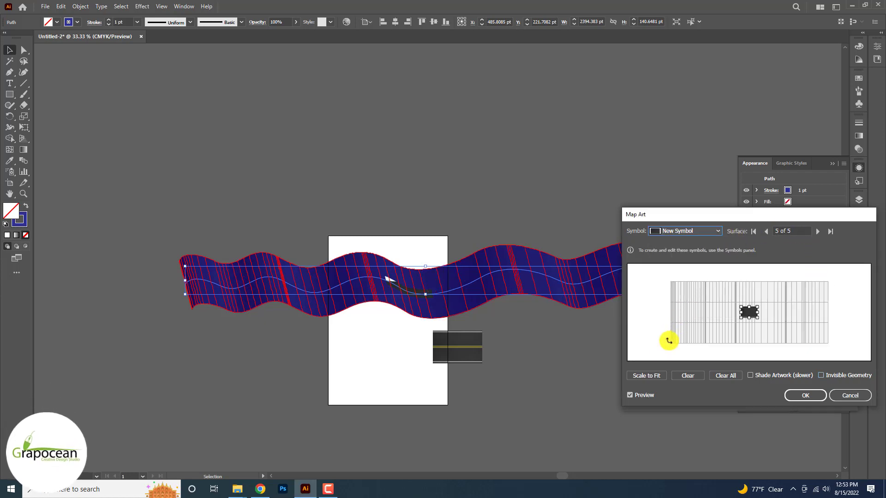
click(648, 377)
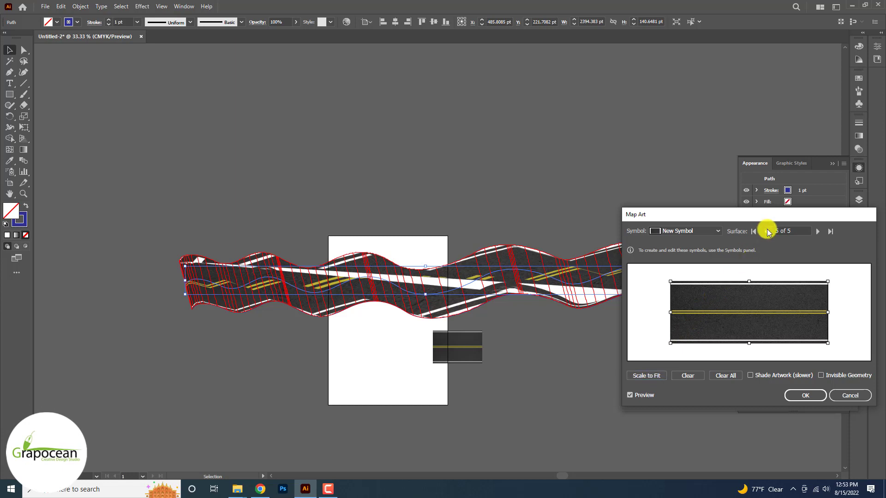
click(691, 378)
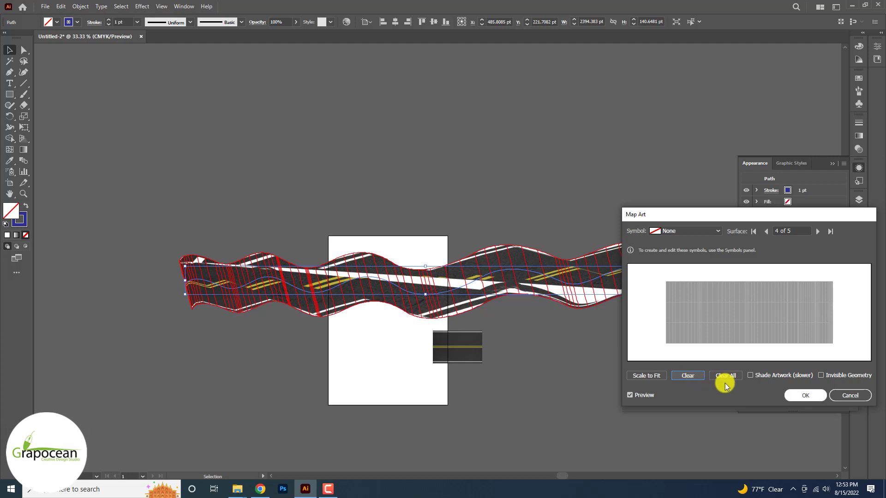
click(795, 395)
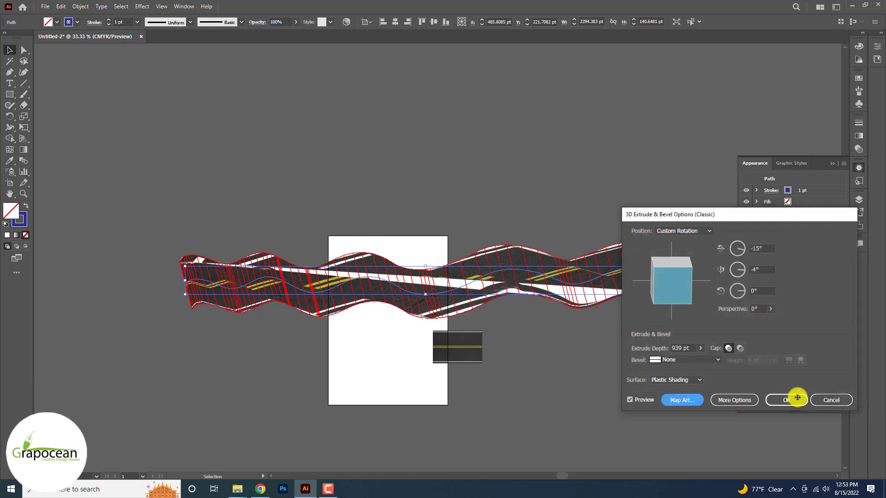
- Rotate the 3D road to 9° around X and 152° around Y, and adjust its Z rotation so the ribbon runs diagonally
click(743, 292)
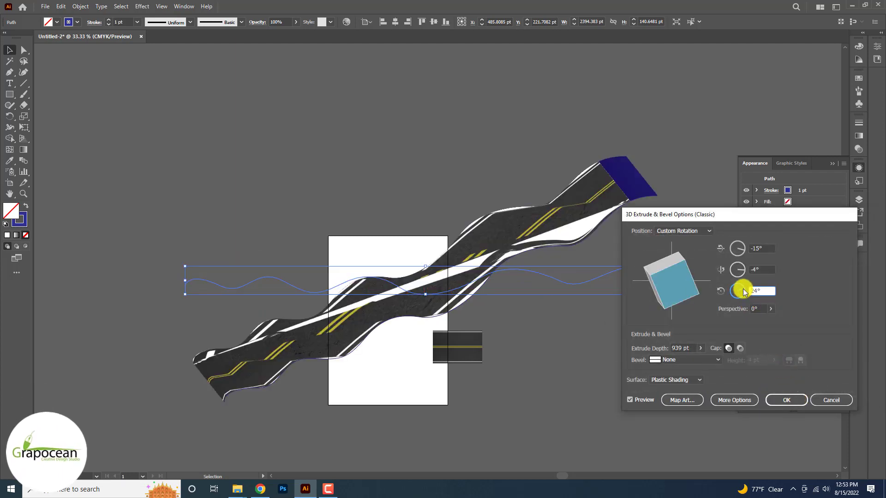
click(744, 292)
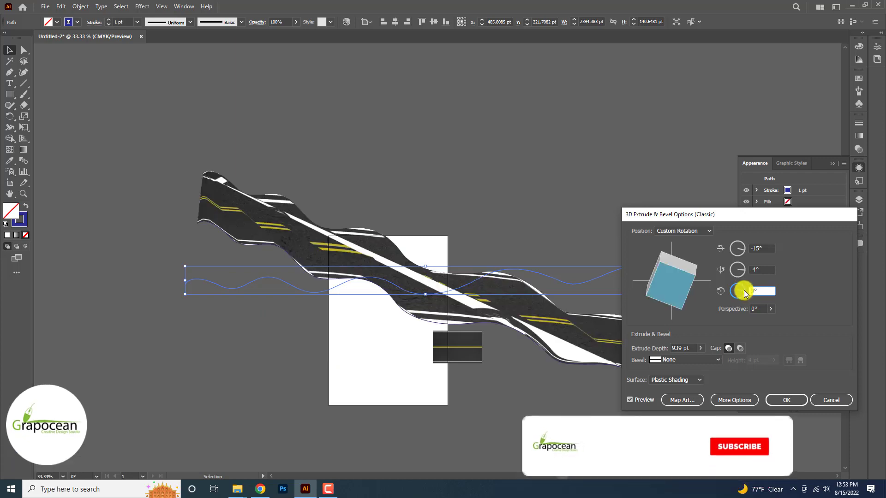
click(741, 269)
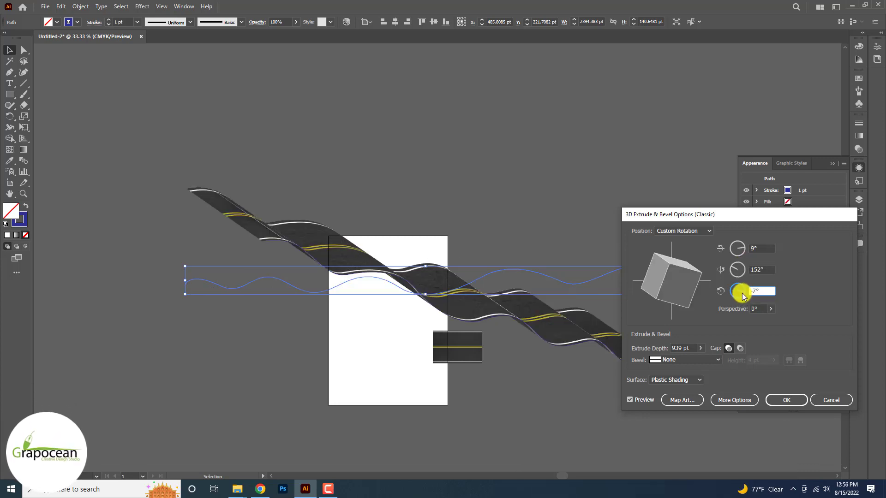
drag(743, 291, 743, 294)
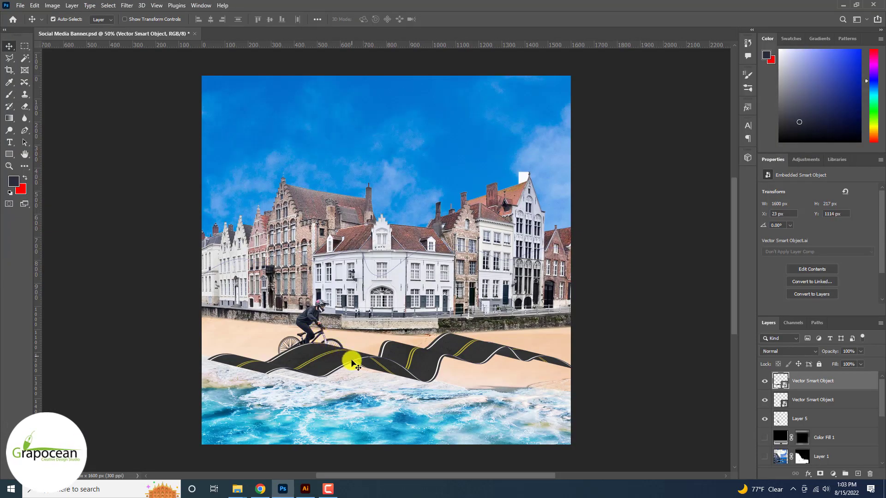
- In Photoshop, start a free transform on the upper road smart object and flip it horizontally
key(ctrl+t)
right_click(439, 366)
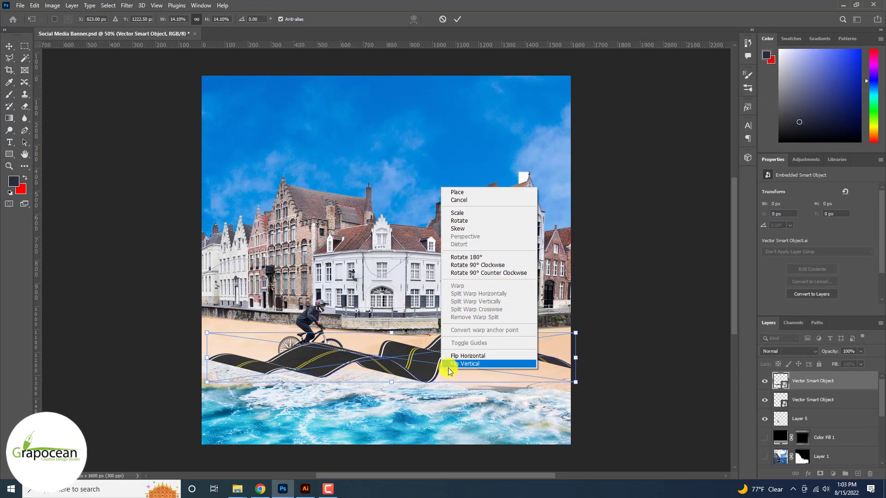
click(451, 363)
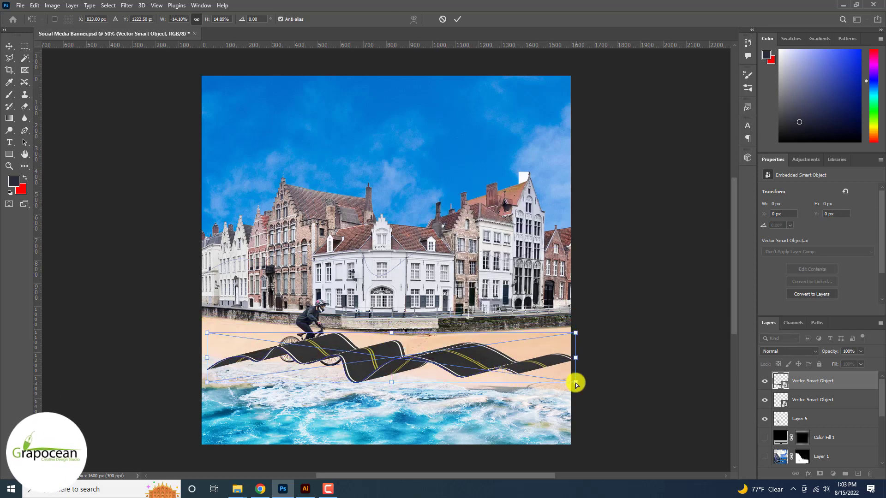
- Skew the road downhill about 5°, enlarge it past both banner edges, and nudge it down to sit beneath the cyclist
drag(576, 385, 590, 417)
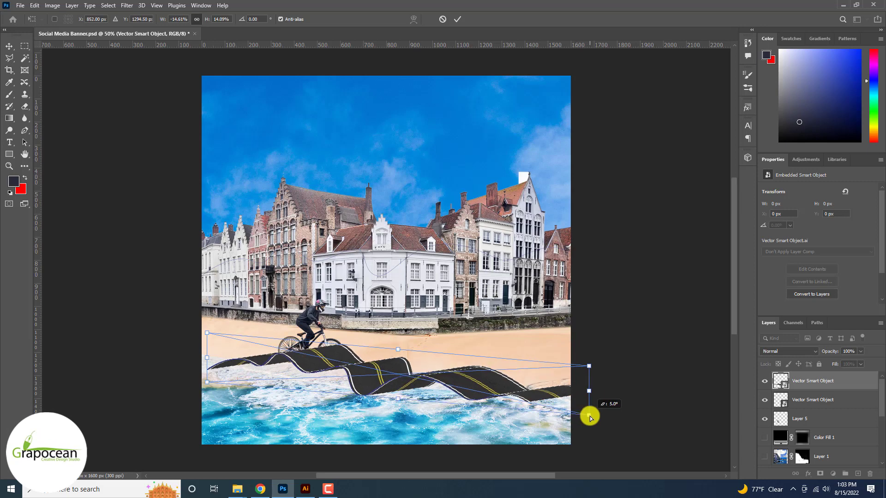
drag(206, 358, 192, 361)
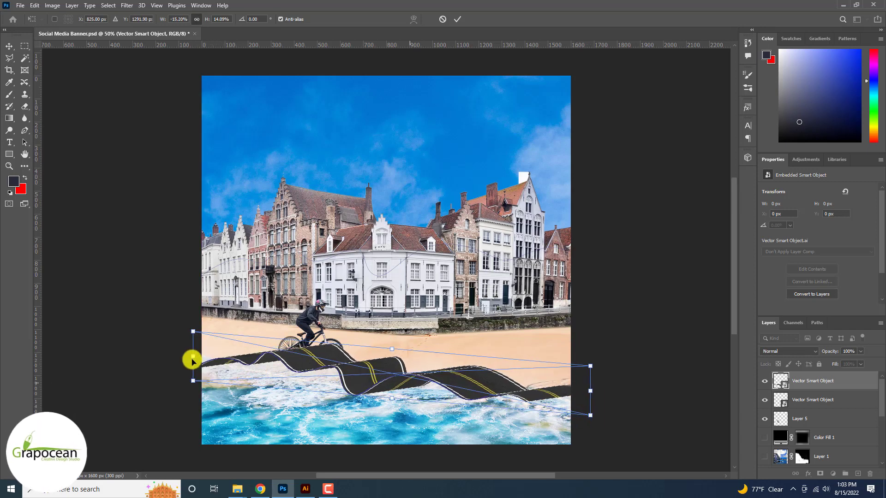
drag(590, 418, 639, 432)
click(457, 19)
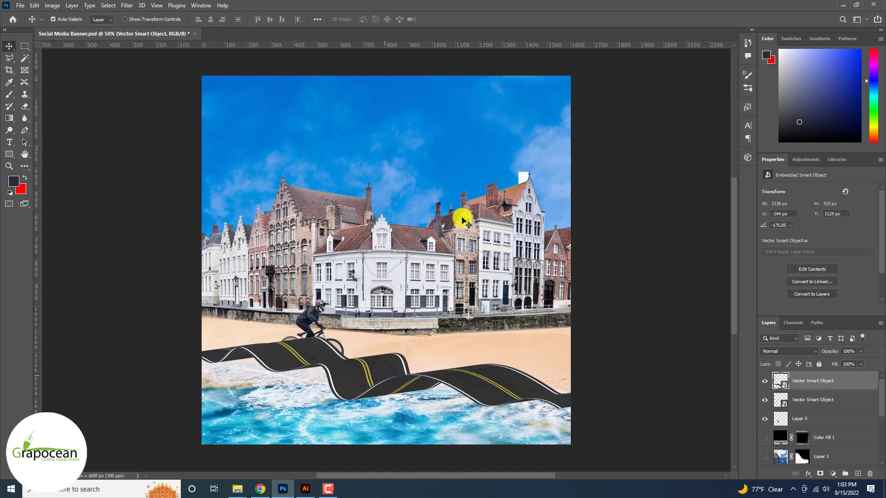
drag(457, 376, 467, 388)
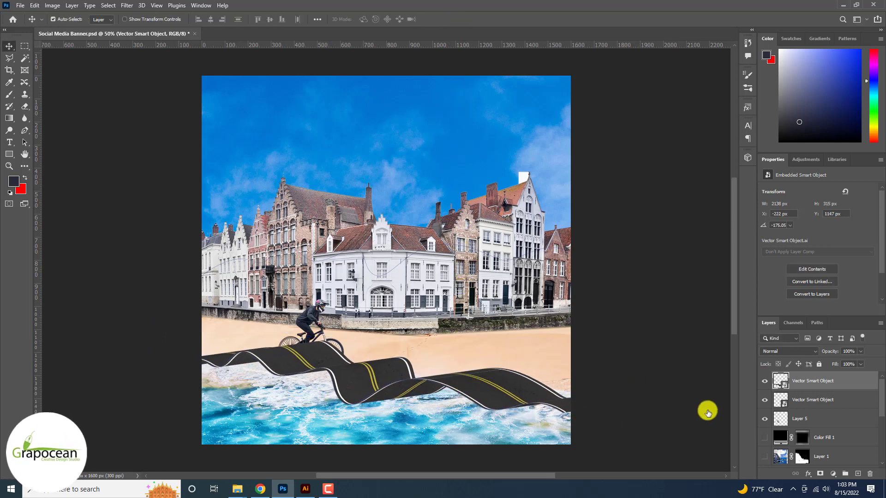
- Move the cyclist's Layer 5 above both road smart objects in the layer order
click(797, 421)
click(766, 423)
drag(805, 413, 807, 371)
scroll(805, 372, up, 3)
scroll(805, 372, down, 5)
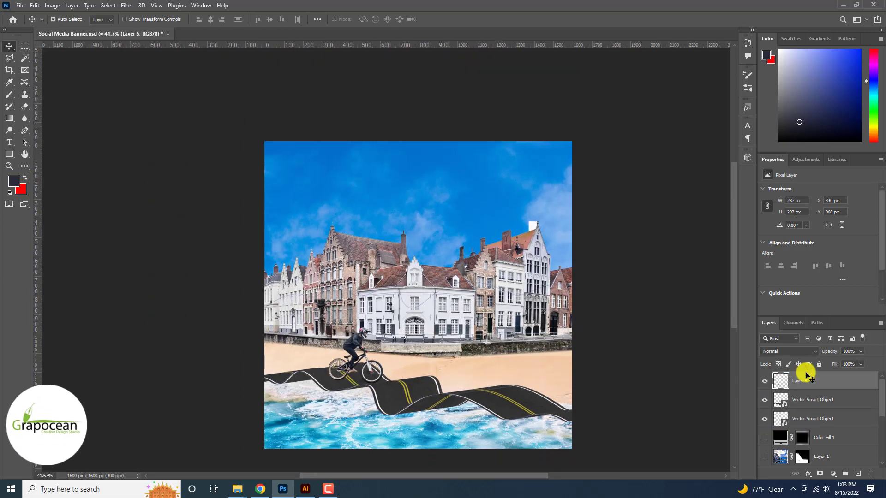
scroll(806, 372, down, 1)
scroll(805, 372, up, 4)
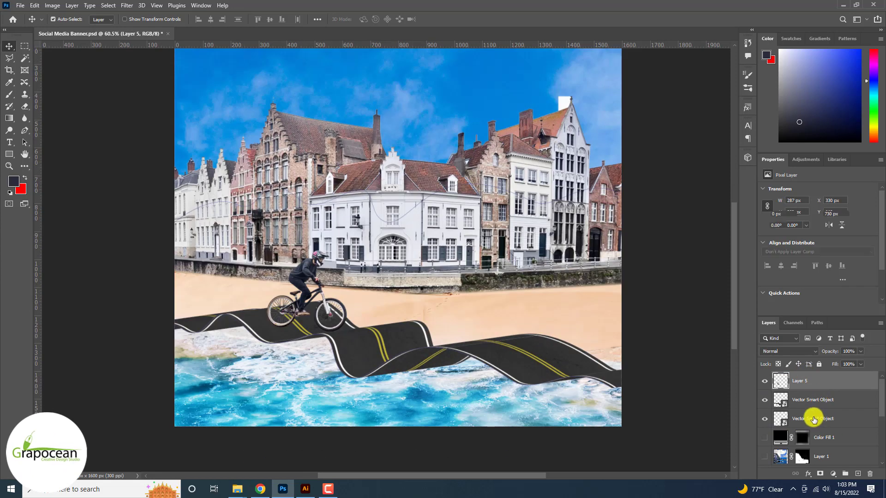
- Add a new layer directly above the lower road smart object and choose the Brush tool for painting the shadow
click(813, 419)
click(857, 473)
scroll(662, 388, up, 3)
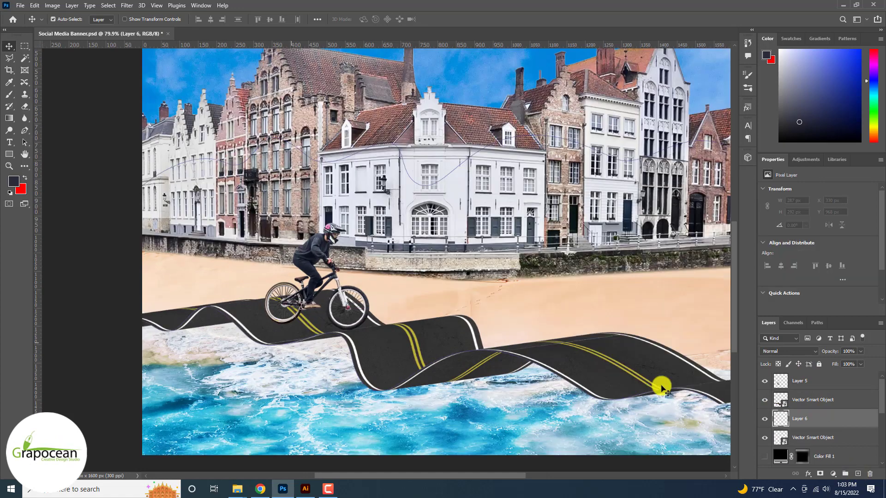
click(9, 94)
scroll(76, 119, up, 1)
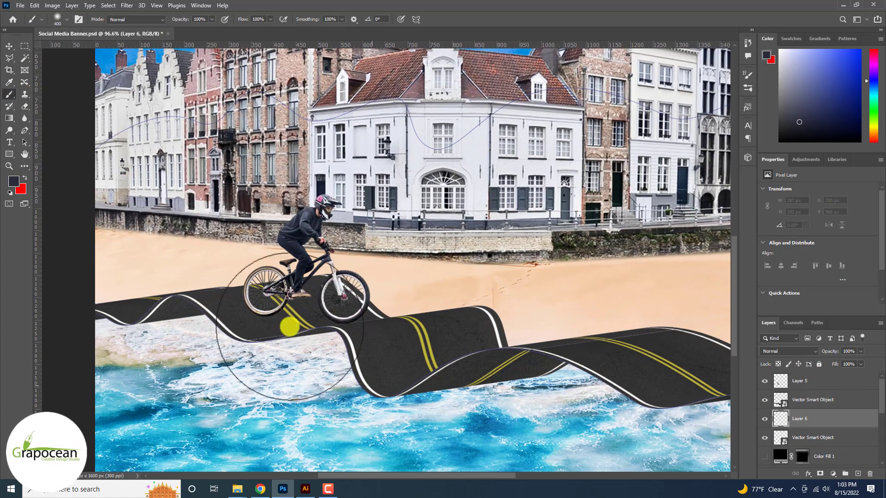
- Sample the road's dark grey as the brush colour, trying shadow strokes at smaller brush sizes and undoing them
drag(295, 362, 325, 361)
key(ctrl+z)
key(bracketleft)
key(bracketleft)
key(bracketleft)
key(bracketleft)
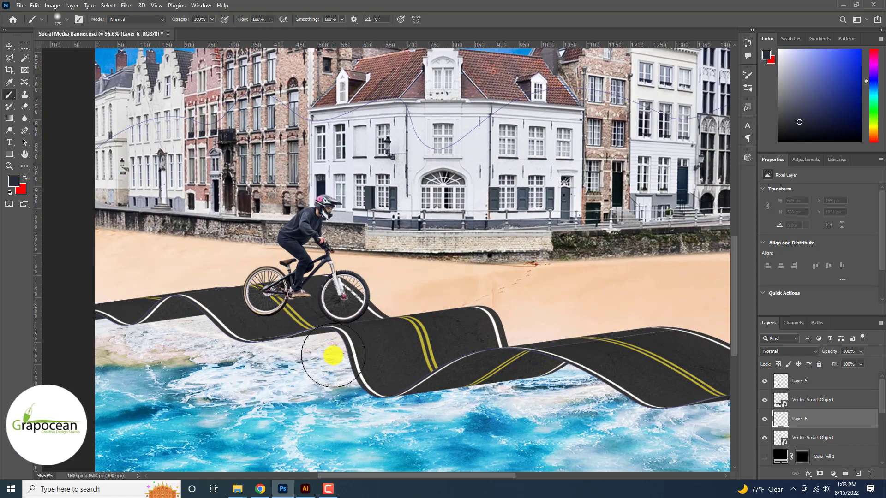
alt+click(360, 336)
click(343, 353)
key(ctrl+z)
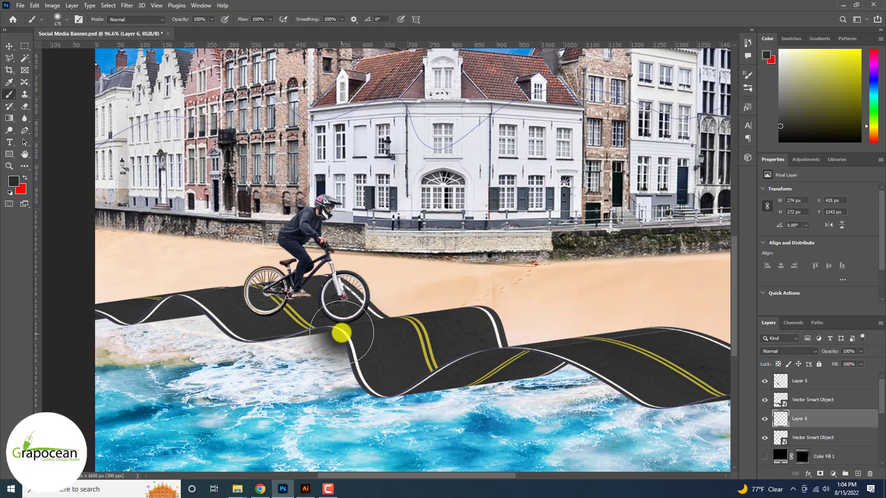
- Paint soft dark shadows on Layer 6 along both edges of the road, using a 300 px and then a 200 px brush
key(bracketright)
key(bracketright)
key(bracketright)
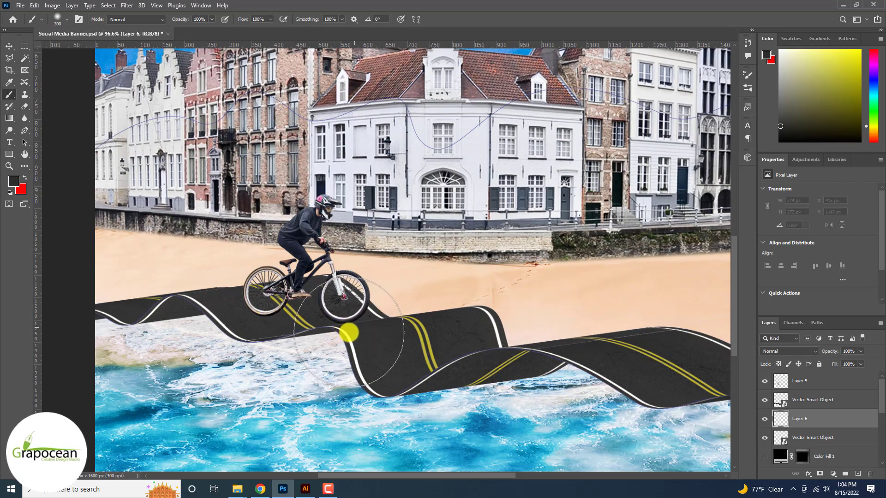
mouse_move(346, 332)
mouse_down()
mouse_move(330, 320)
mouse_move(193, 303)
mouse_move(251, 326)
mouse_move(534, 375)
mouse_move(439, 383)
mouse_move(543, 371)
mouse_move(683, 379)
mouse_up()
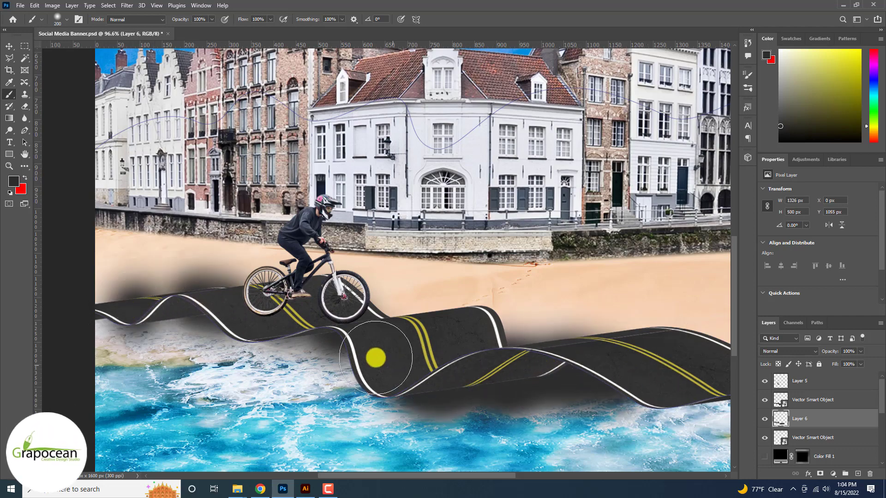
mouse_move(376, 358)
mouse_down()
mouse_move(338, 346)
mouse_move(239, 340)
mouse_move(142, 315)
mouse_move(84, 317)
mouse_move(180, 333)
mouse_up()
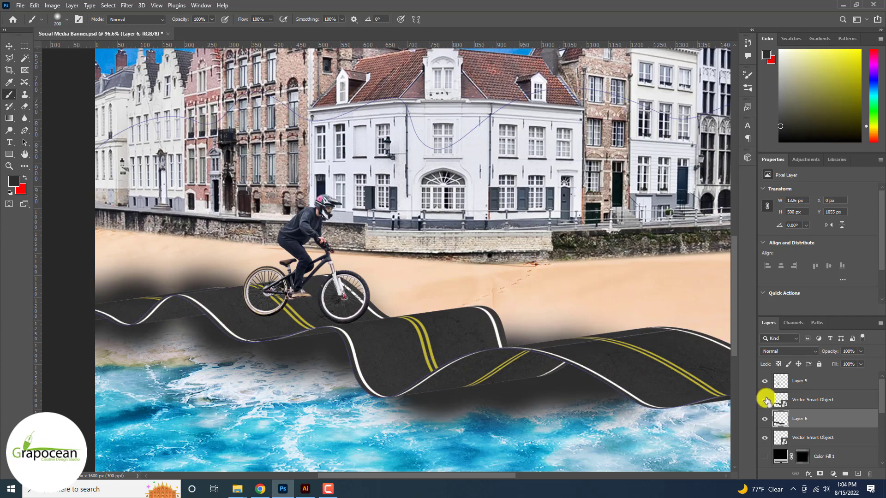
- Mask Layer 6 to hide the shadow outside the road, and paint white on the mask to reveal it beneath the lower edge
click(820, 474)
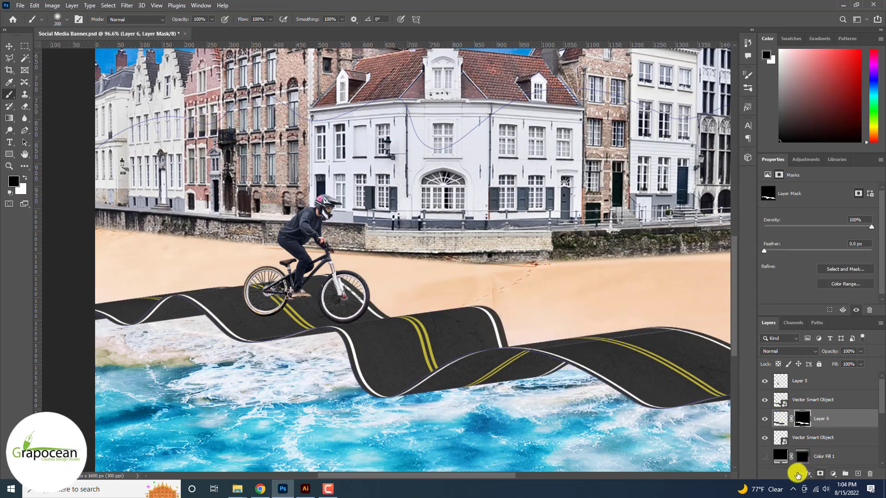
click(26, 179)
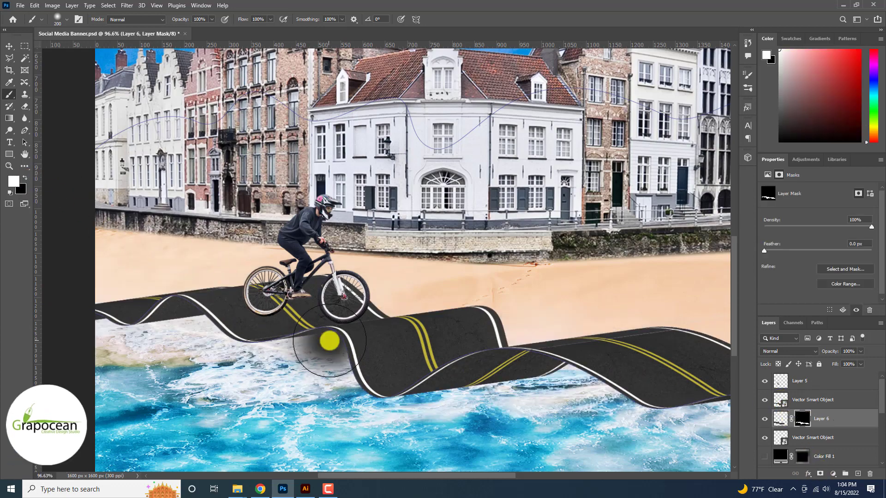
mouse_move(328, 340)
mouse_down()
mouse_move(376, 368)
mouse_move(290, 323)
mouse_move(158, 289)
mouse_move(429, 388)
mouse_move(637, 401)
mouse_up()
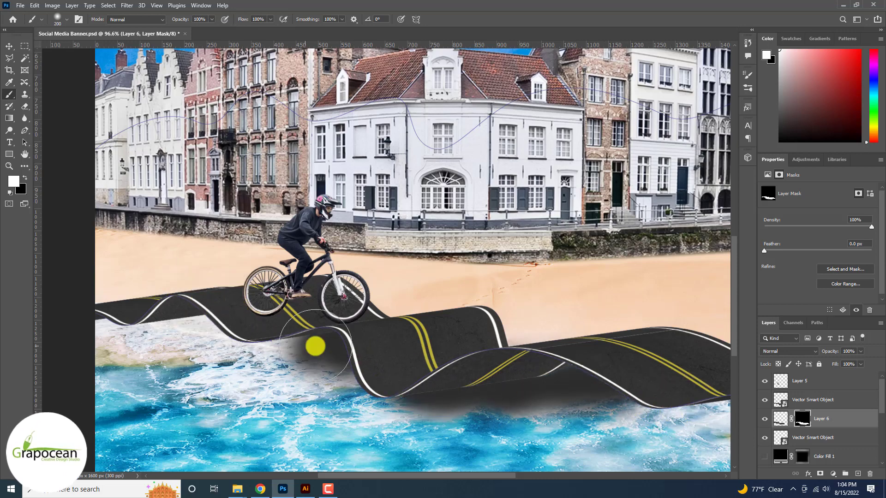
mouse_move(315, 345)
mouse_down()
mouse_move(157, 332)
mouse_move(92, 338)
mouse_move(300, 351)
mouse_move(197, 353)
mouse_up()
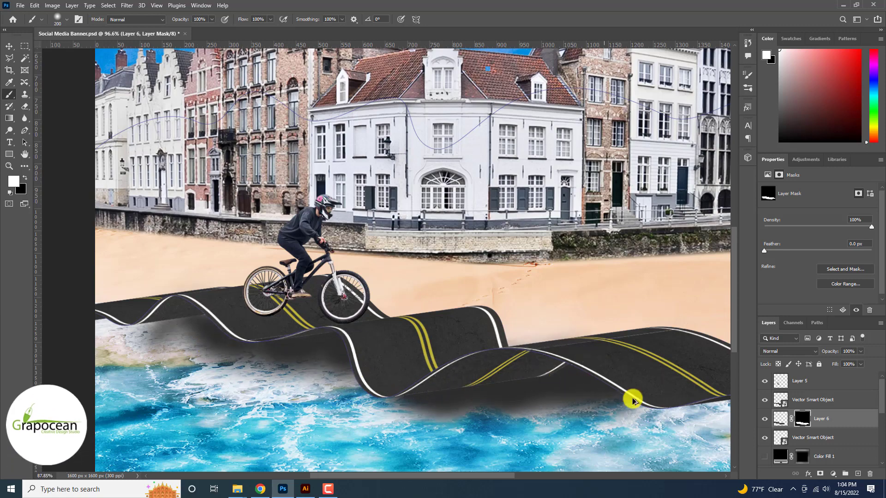
scroll(632, 399, down, 3)
scroll(632, 399, up, 2)
scroll(632, 398, down, 2)
scroll(633, 399, up, 4)
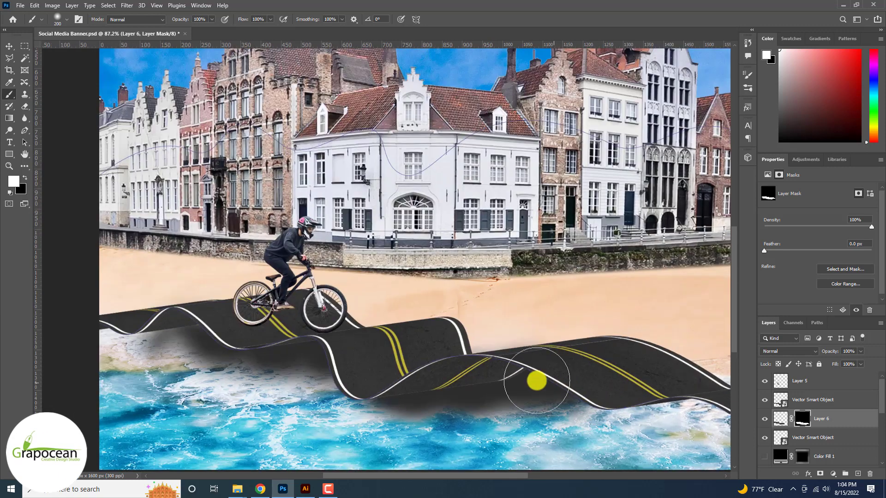
- Add a Brightness/Contrast adjustment above the upper road smart object, raise its contrast and brightness, and select its layer mask
click(781, 400)
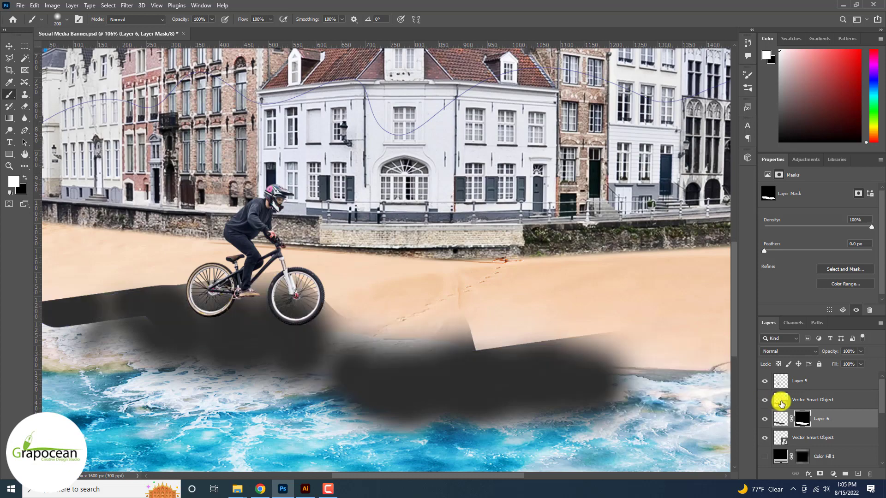
click(836, 474)
click(859, 340)
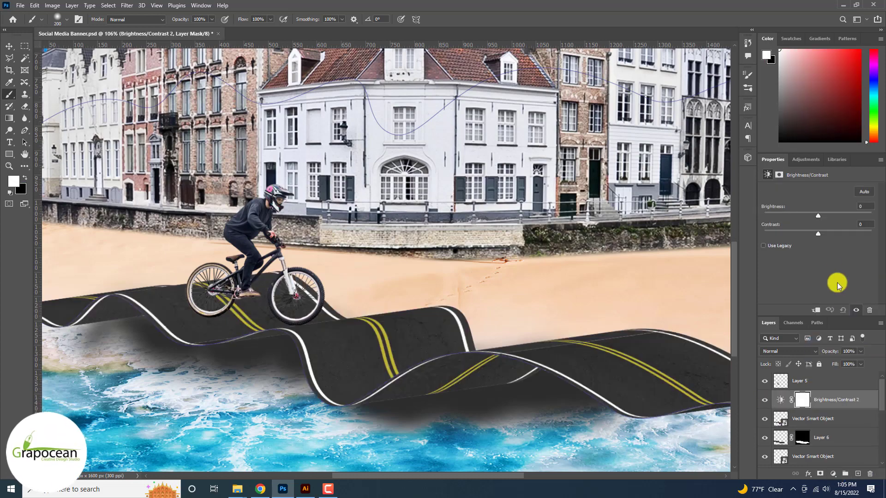
drag(794, 238, 859, 244)
mouse_move(818, 216)
mouse_down()
mouse_move(790, 217)
mouse_move(840, 223)
mouse_move(830, 218)
mouse_up()
click(802, 401)
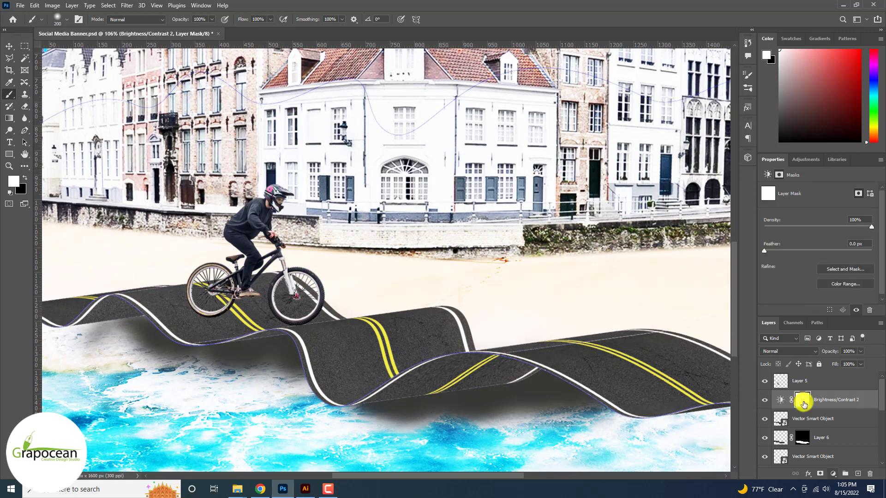
- Invert the Brightness/Contrast 2 layer mask to hide its effect, trying a white highlight stroke across the road and undoing it
key(ctrl+i)
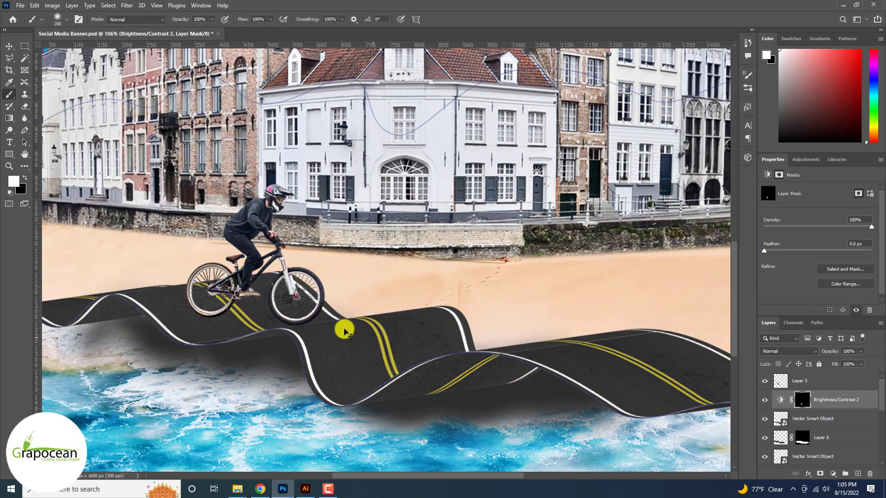
drag(317, 318, 469, 299)
key(ctrl+z)
- Load the upper road smart object's outline as a selection, paint highlights inside it on the Brightness/Contrast 2 mask, and deselect
ctrl+click(778, 421)
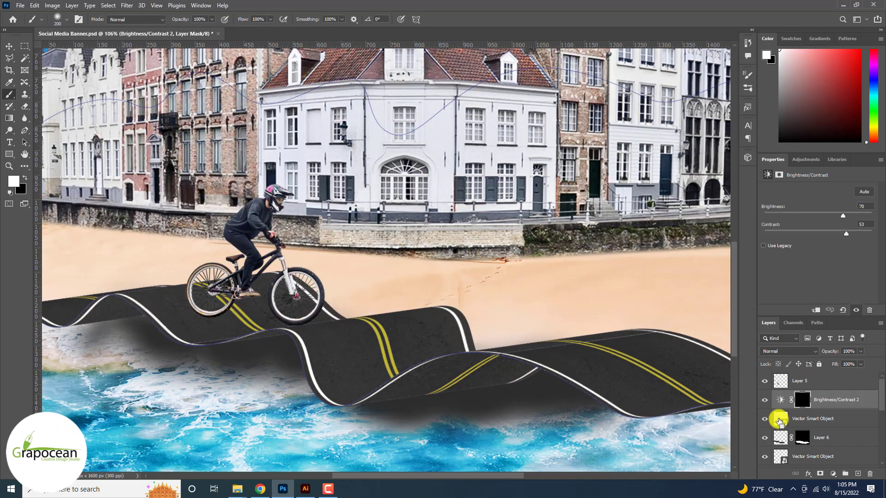
scroll(481, 299, down, 1)
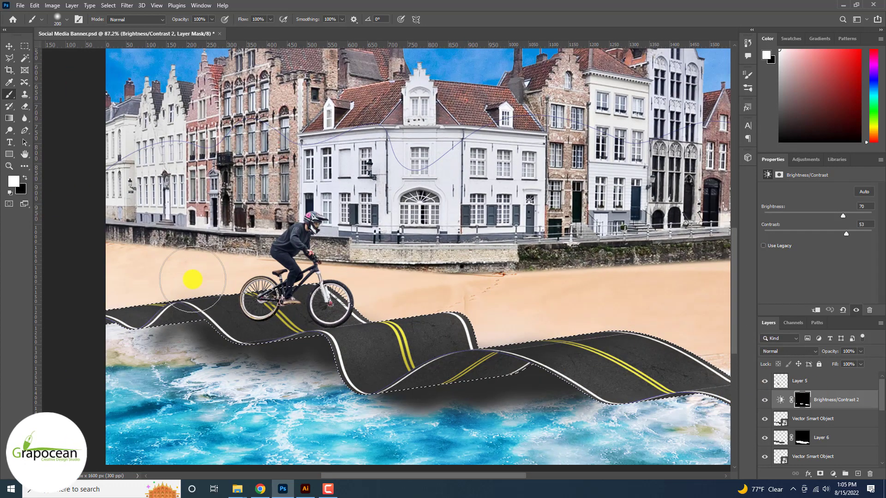
scroll(193, 279, down, 2)
click(24, 46)
click(114, 253)
scroll(114, 254, down, 2)
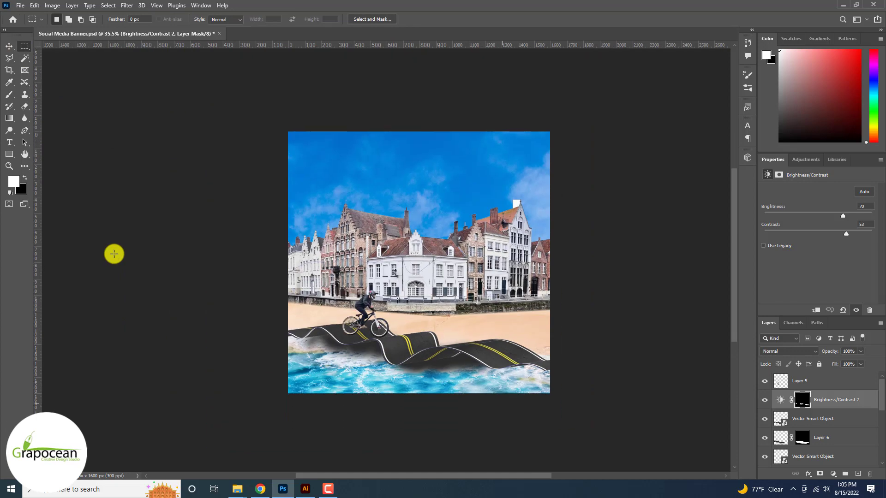
- Move the houses on Layer 2 lower behind the road and scale them up to 118.56%
scroll(267, 287, up, 1)
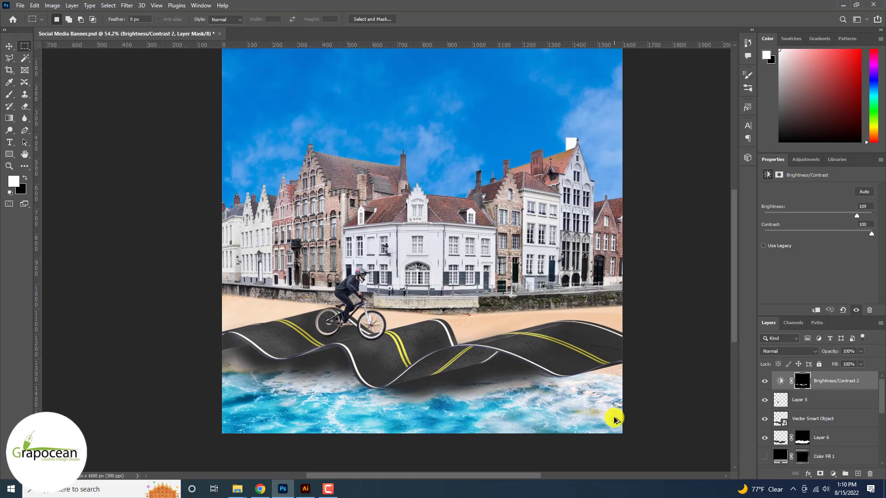
scroll(614, 419, down, 2)
scroll(614, 419, up, 2)
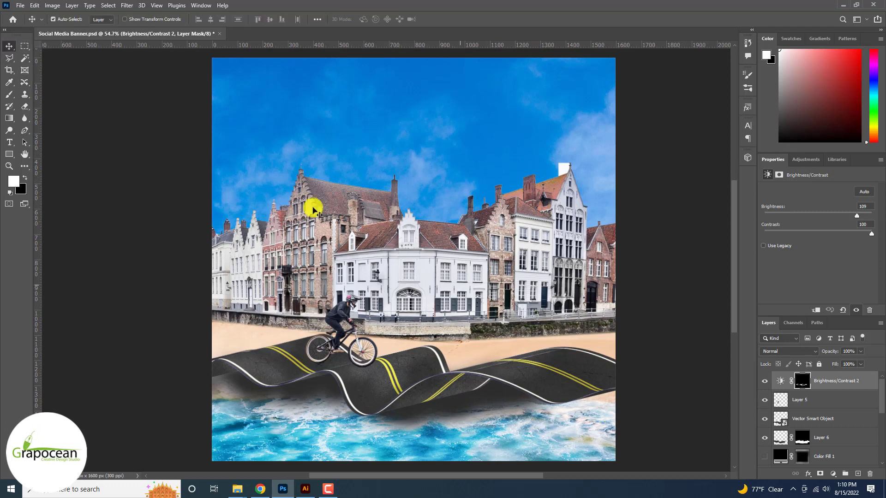
drag(423, 267, 424, 306)
scroll(425, 306, down, 2)
key(ctrl+t)
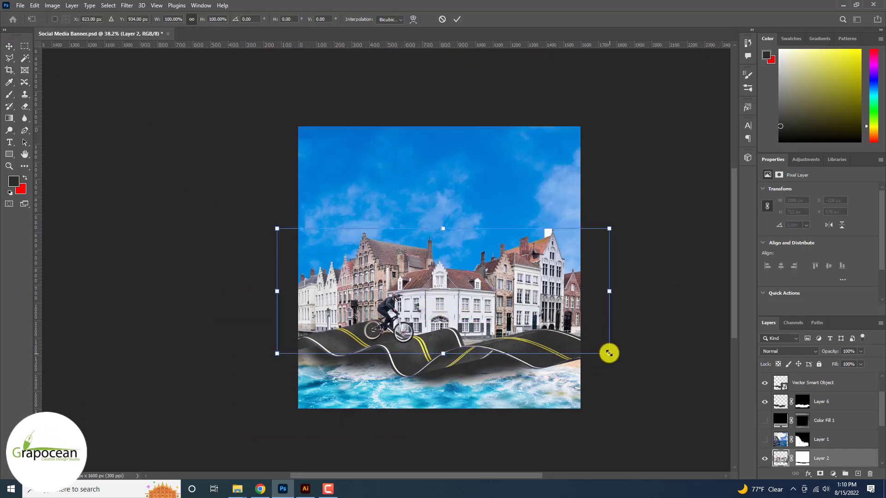
drag(609, 353, 640, 365)
drag(494, 310, 479, 291)
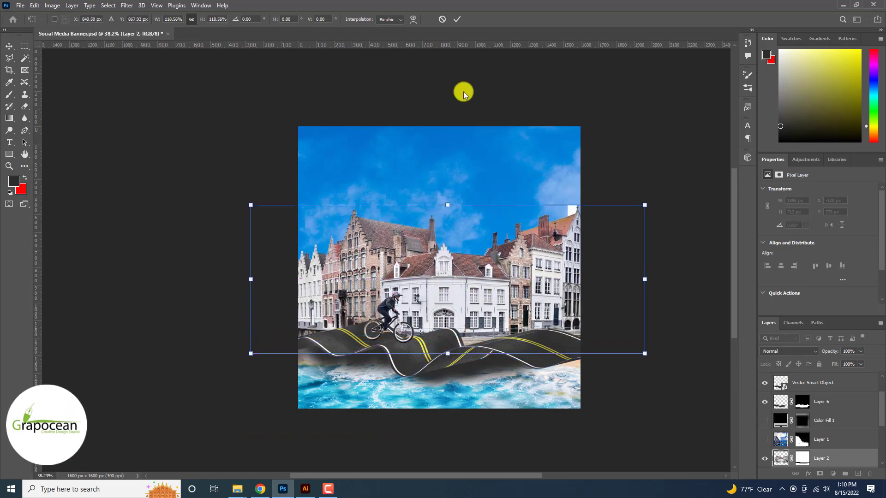
click(457, 19)
- Compare the road and cyclist up close with Brightness/Contrast 2 and Layer 5 each hidden and shown
key(ctrl+plus)
key(ctrl+plus)
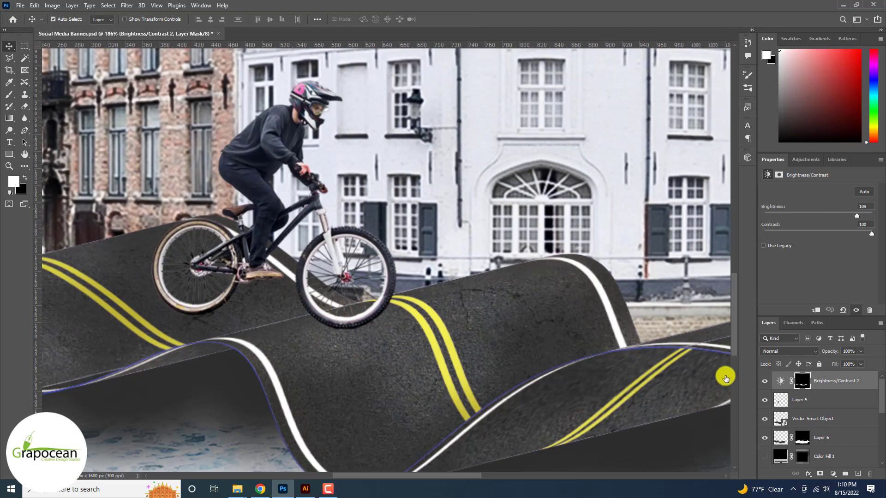
click(765, 381)
click(764, 382)
click(390, 258)
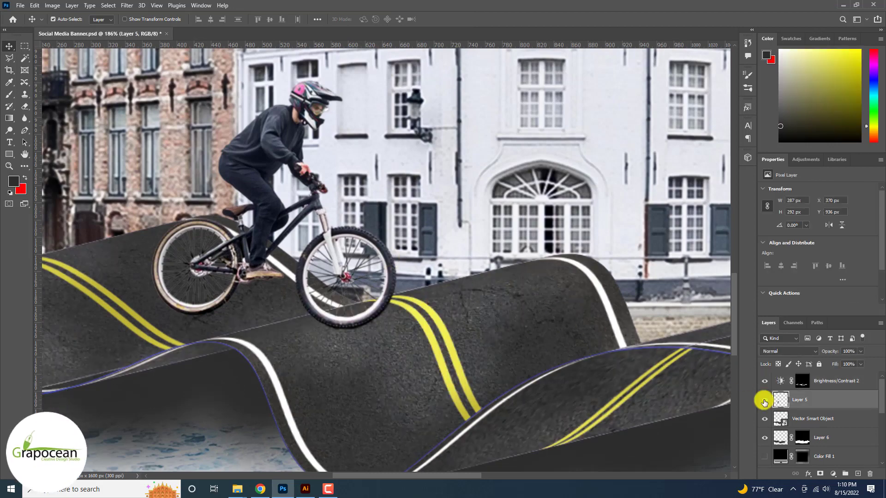
click(764, 400)
click(764, 401)
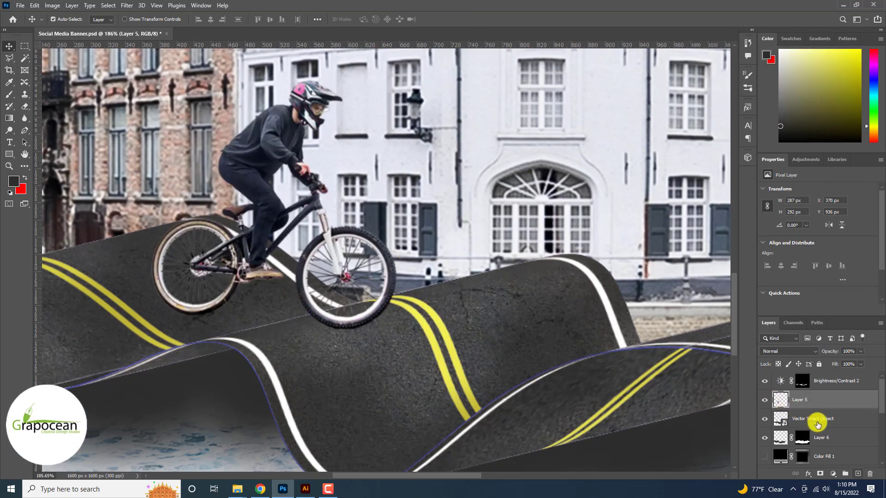
- Add a new layer above the upper road smart object and paint a black shadow under the front wheel at 44% opacity with a 20 px brush
click(817, 421)
click(858, 474)
scroll(526, 328, up, 3)
click(13, 181)
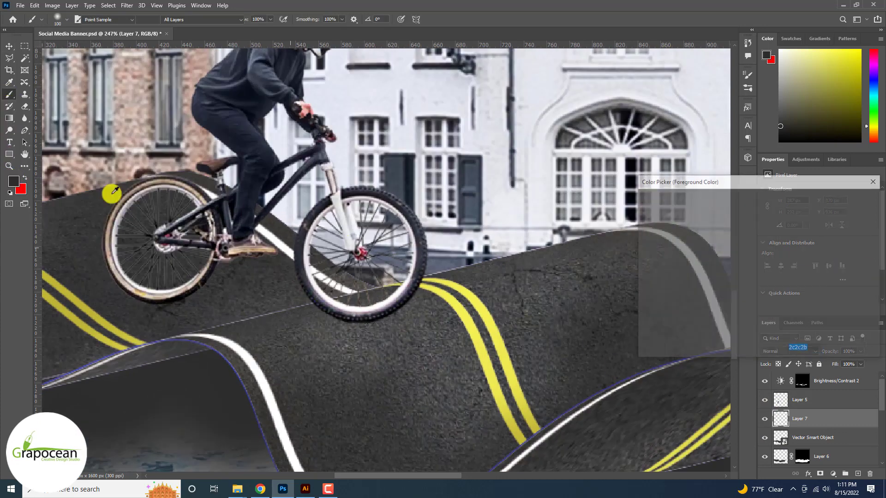
click(852, 201)
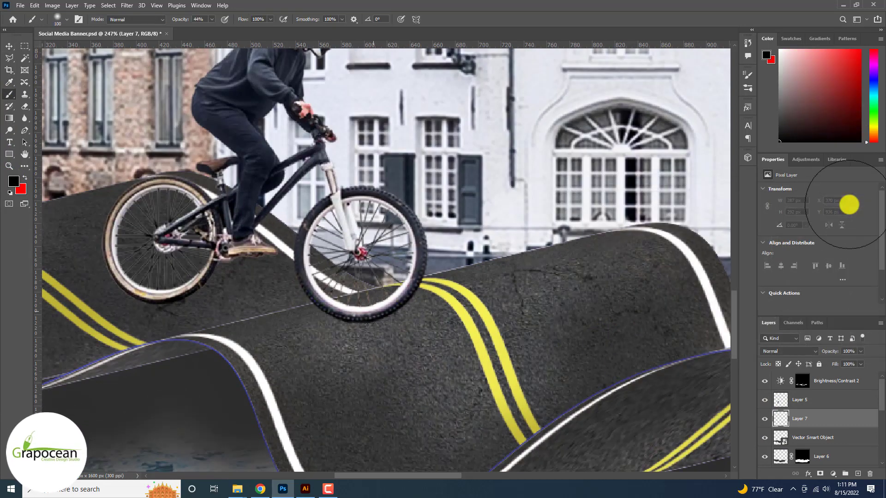
key(bracketleft)
key(bracketleft)
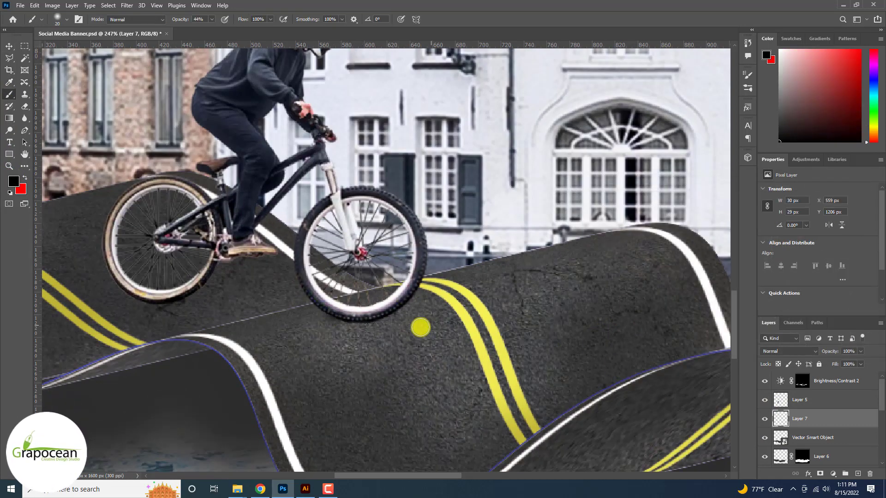
- Mask Layer 7 and paint black on the mask with a 70 px brush at 100% opacity to soften the front wheel's shadow
click(824, 475)
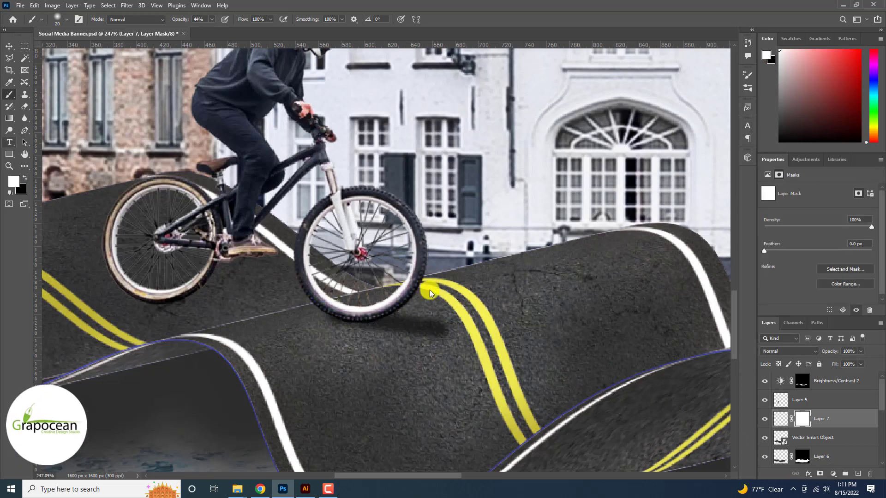
key(0)
key(bracketright)
key(bracketright)
key(bracketright)
key(bracketright)
key(bracketright)
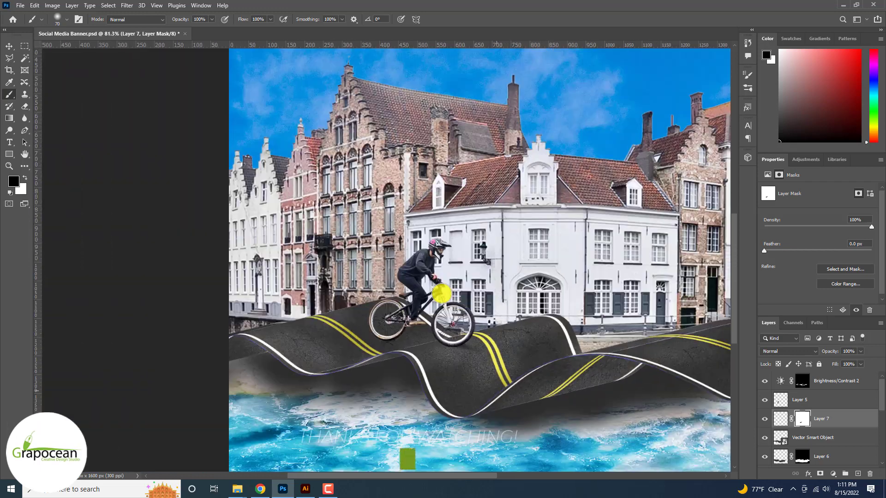
- Add another new layer above Layer 7 and paint black shadow strokes around the base of the rear wheel, undoing the first attempt
scroll(441, 294, up, 5)
click(853, 473)
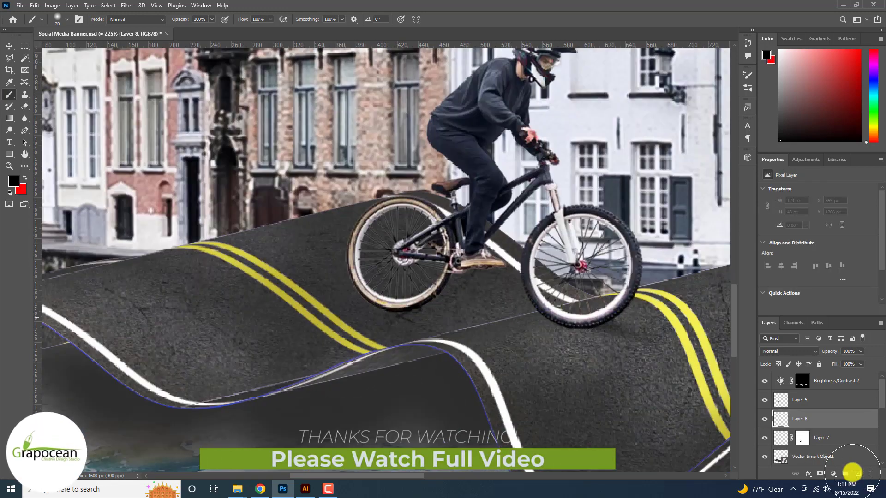
mouse_move(377, 302)
mouse_down()
mouse_move(424, 324)
mouse_move(328, 251)
mouse_move(381, 305)
mouse_move(439, 317)
mouse_up()
key(ctrl+z)
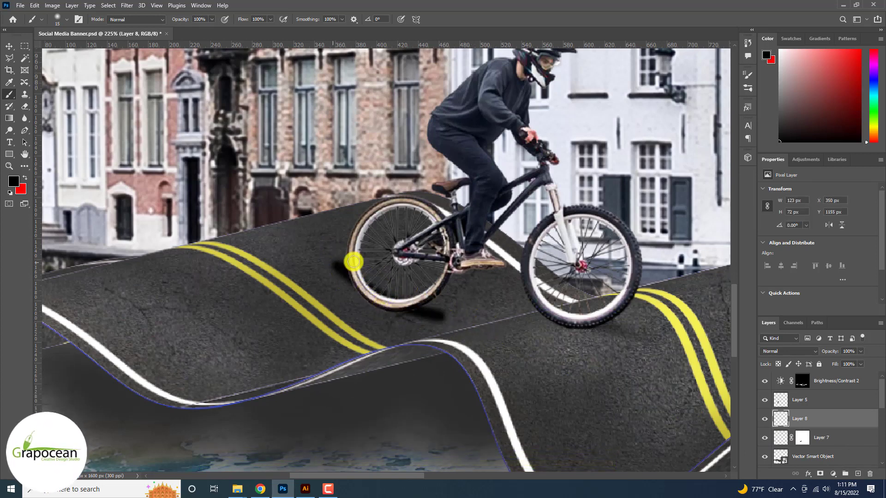
drag(325, 257, 387, 299)
- Mask Layer 8 and paint black on the mask with a 40 px brush to soften the rear wheel's shadow
click(820, 473)
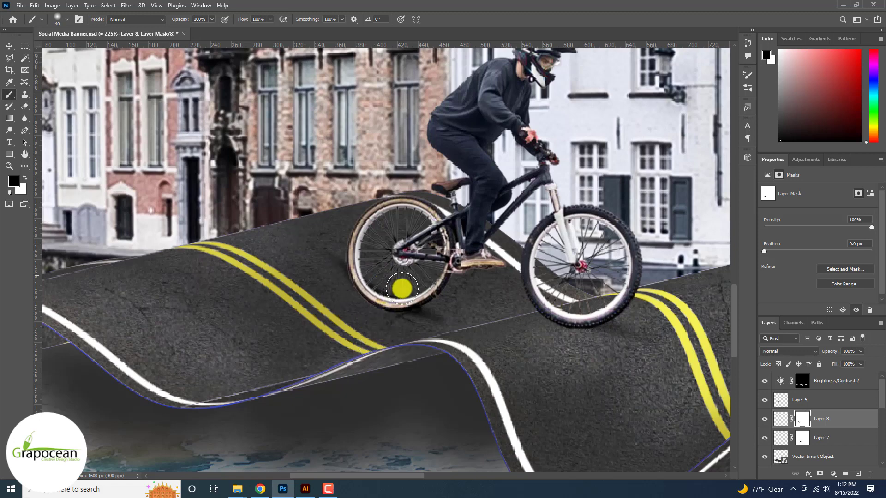
mouse_move(402, 289)
mouse_down()
mouse_move(389, 281)
mouse_move(431, 293)
mouse_up()
scroll(354, 241, down, 6)
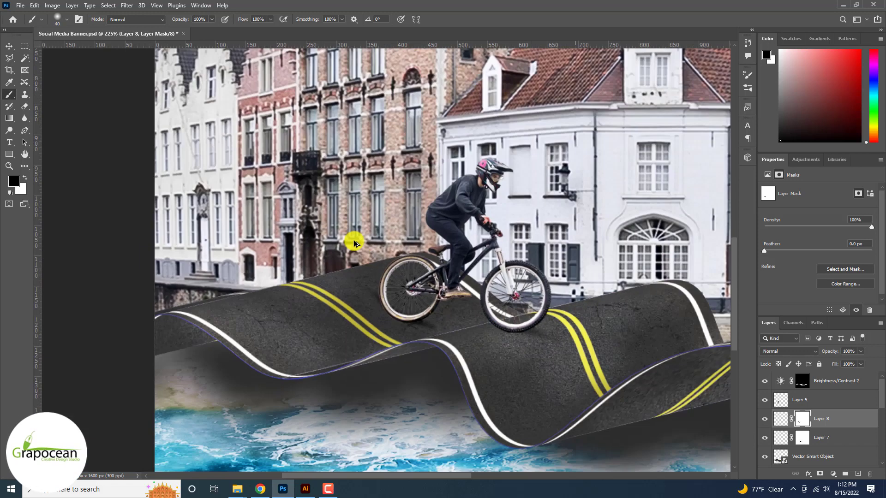
scroll(354, 241, up, 1)
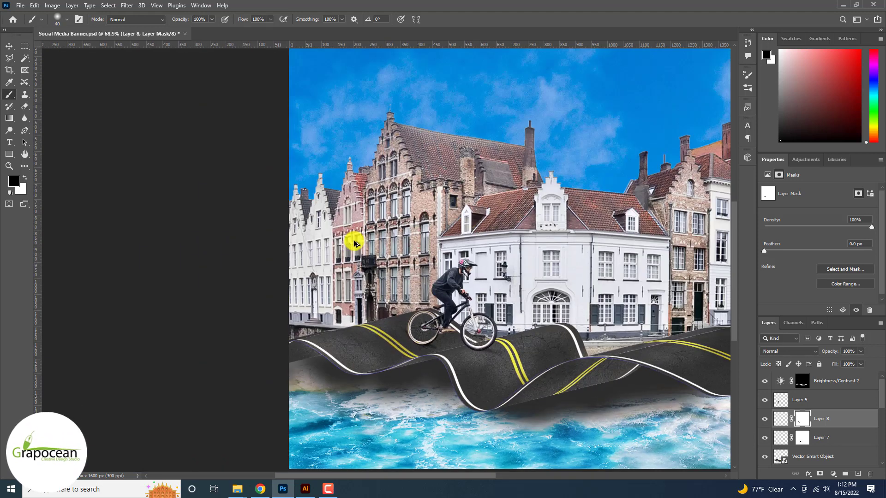
scroll(354, 242, down, 4)
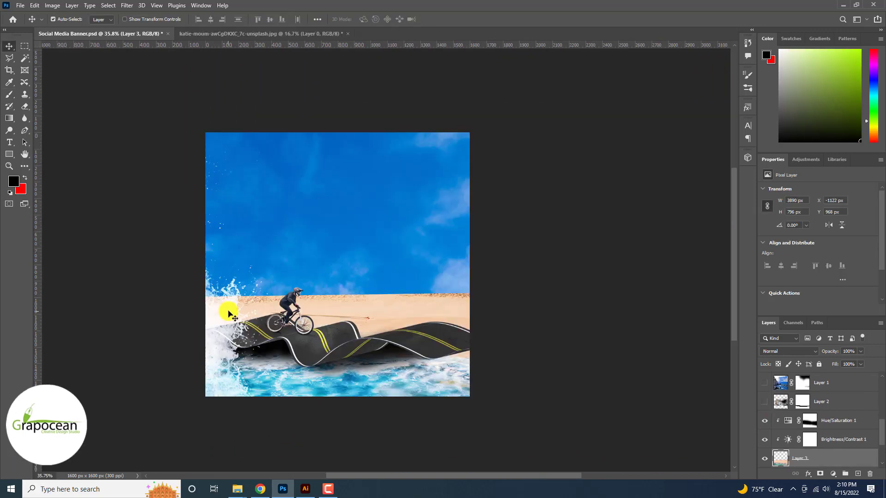
- Show Layer 1 and Layer 2, and paint black on Layer 1's mask with a 700 px brush to hide its upper cliff and sky
click(764, 383)
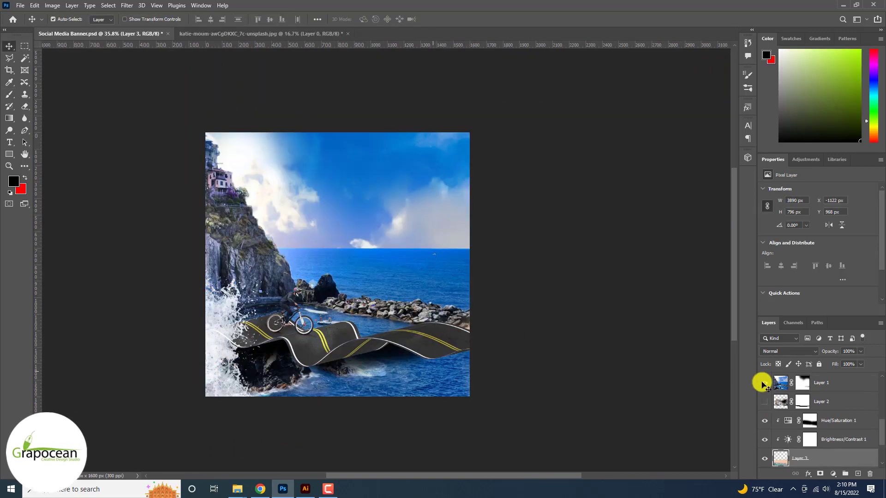
click(9, 94)
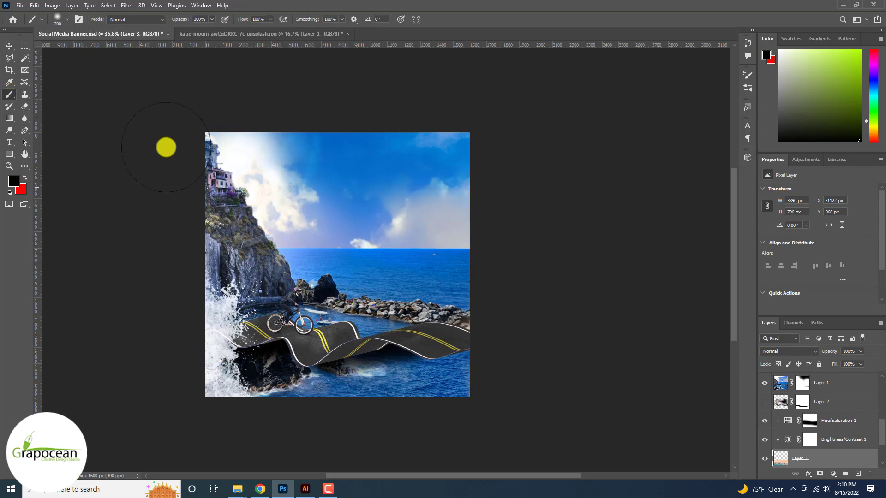
click(803, 401)
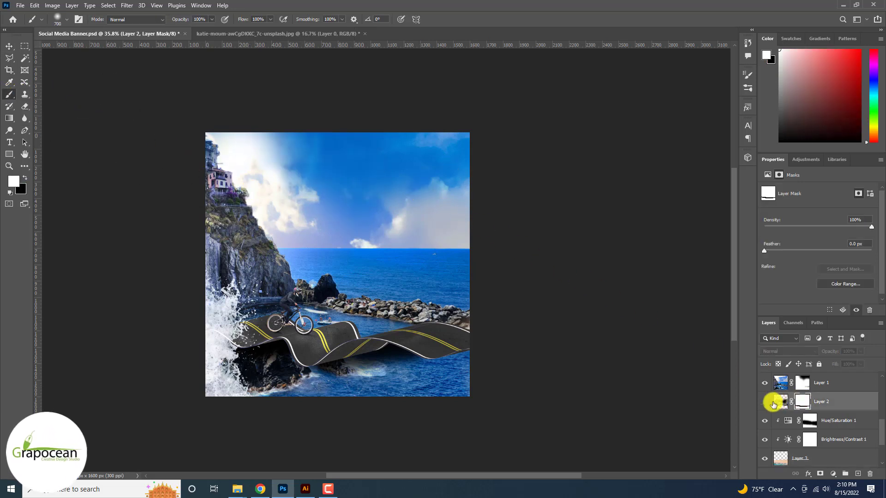
click(801, 387)
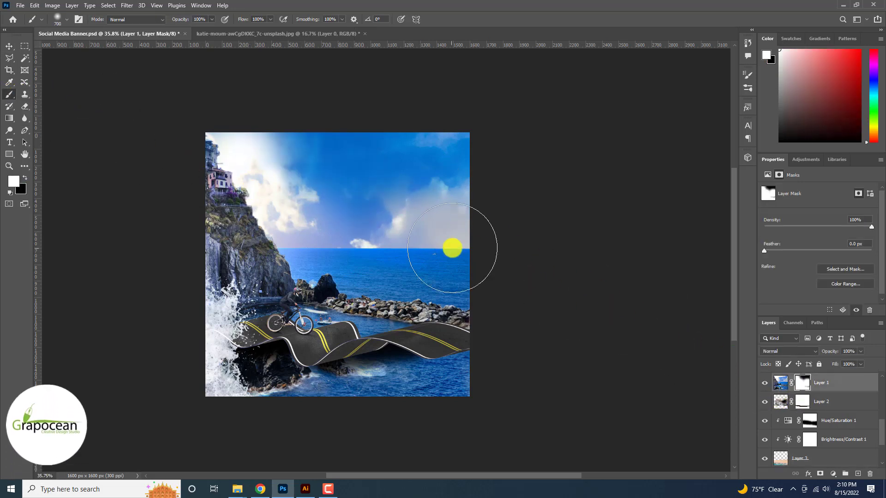
key(x)
mouse_move(263, 231)
mouse_down()
mouse_move(275, 201)
mouse_move(478, 199)
mouse_up()
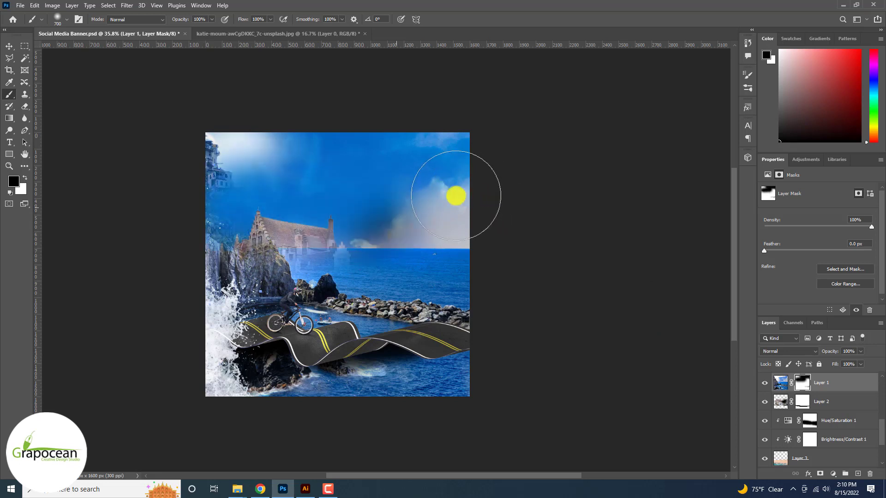
- Hide Layer 2 and paint black on Layer 1's mask with a 1300 px brush to remove everything above the road
key(bracketright)
key(bracketright)
key(bracketright)
key(bracketright)
key(bracketright)
key(bracketright)
mouse_move(368, 182)
mouse_down()
mouse_move(452, 186)
mouse_move(220, 170)
mouse_up()
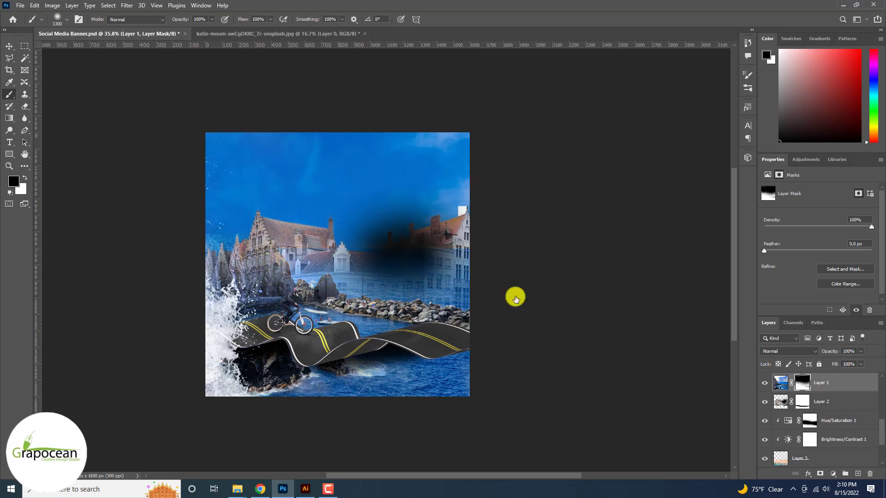
click(764, 403)
drag(472, 238, 278, 216)
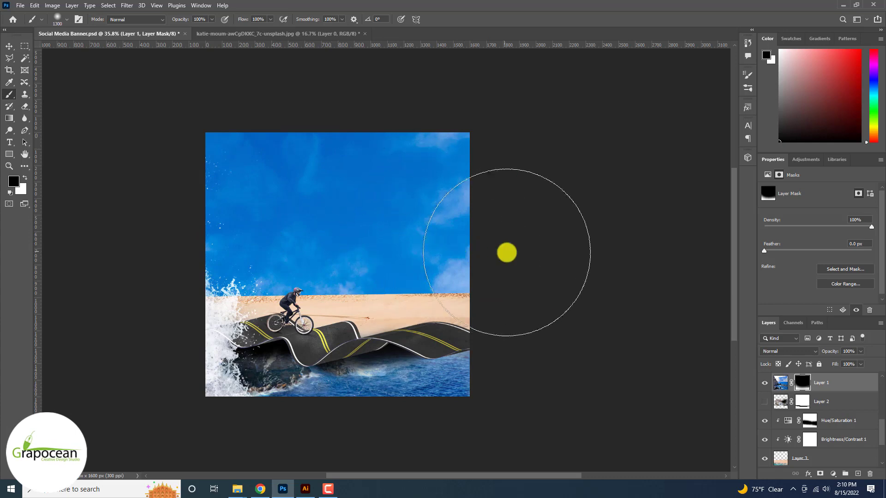
- Examine the composite of splashing waves, road, cyclist and background at several zoom levels
scroll(603, 254, up, 5)
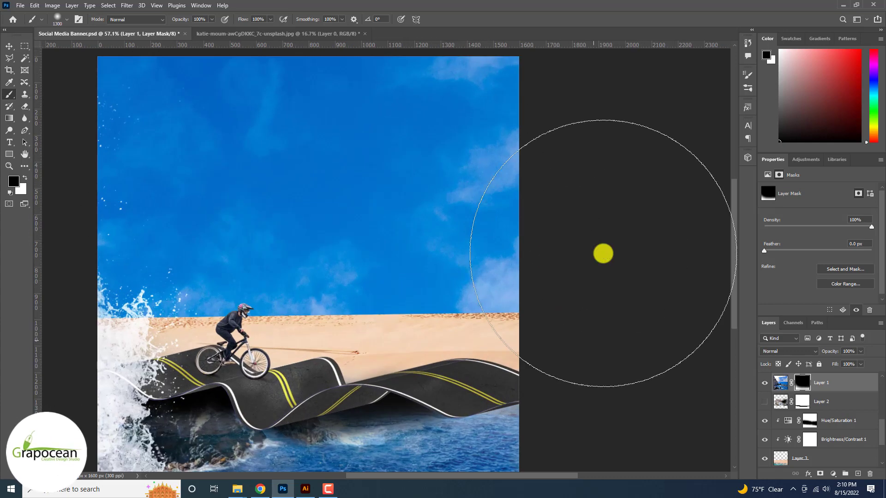
scroll(603, 253, down, 1)
scroll(603, 254, up, 4)
scroll(603, 253, down, 6)
scroll(603, 253, down, 1)
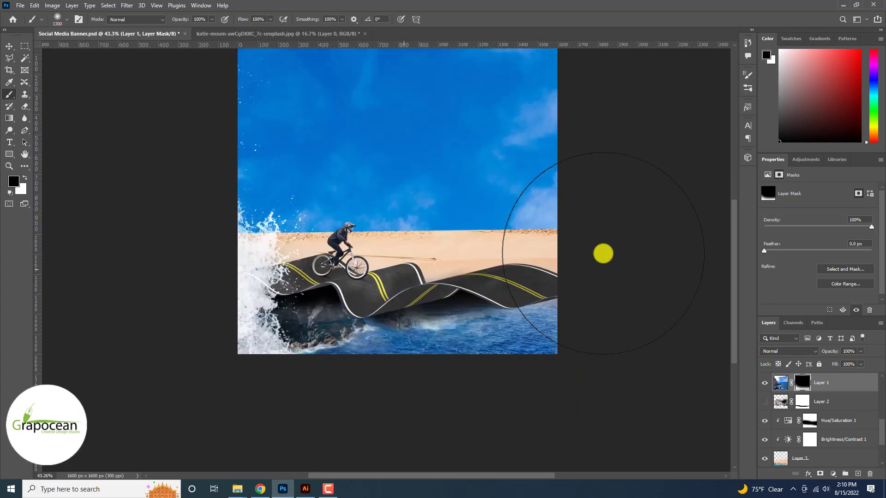
scroll(603, 254, up, 3)
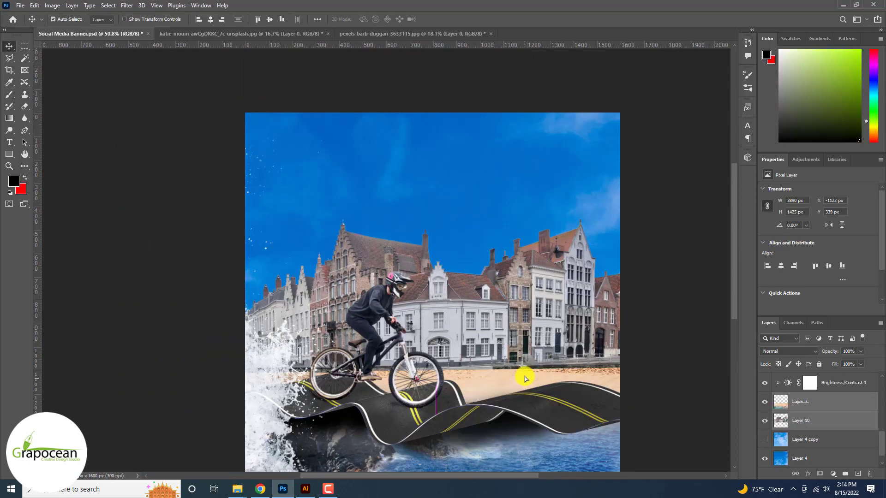
scroll(525, 376, down, 3)
scroll(649, 468, up, 2)
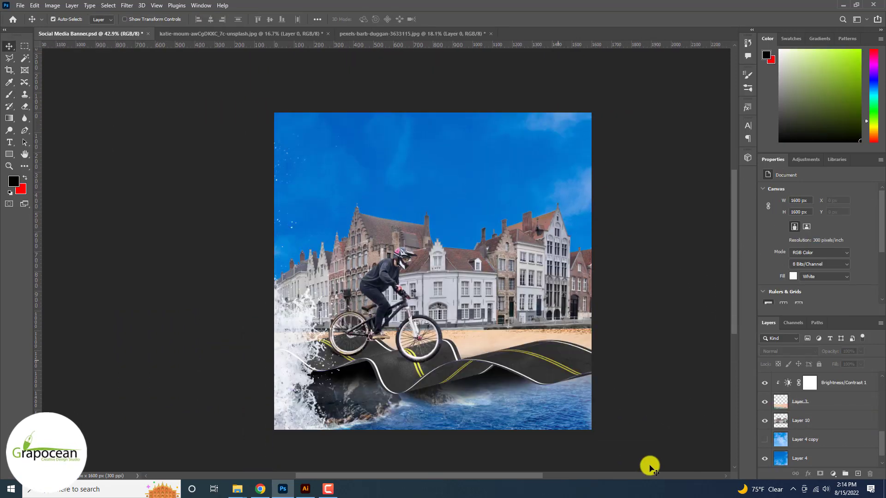
- Paint white on Layer 1's mask with a 400 px brush along the area below the road to restore the rocks and sea
scroll(649, 468, down, 9)
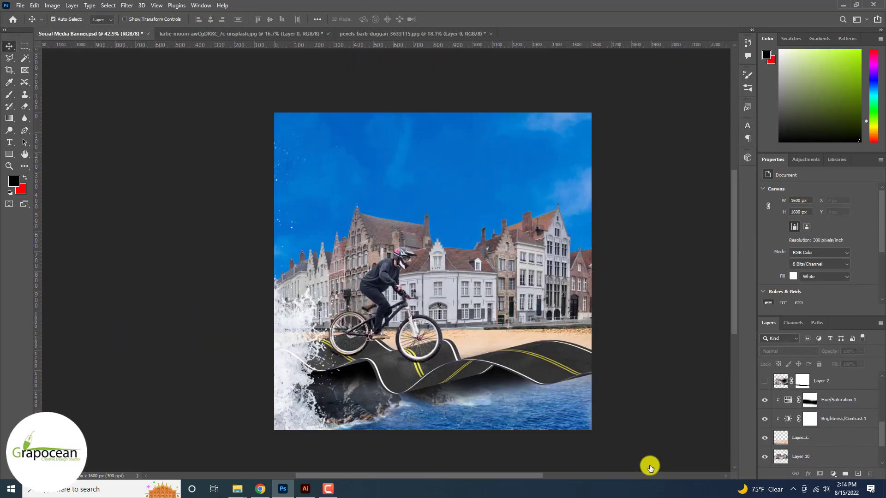
scroll(747, 411, up, 2)
click(764, 400)
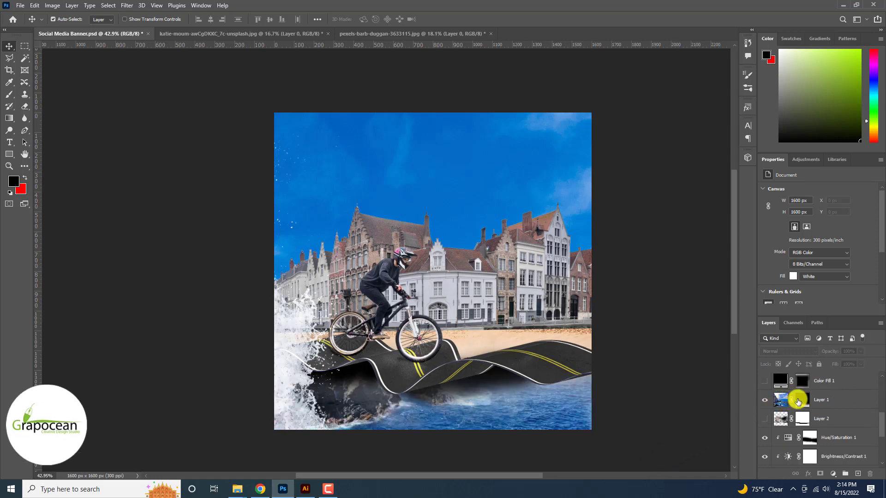
click(801, 400)
key(b)
scroll(485, 425, up, 2)
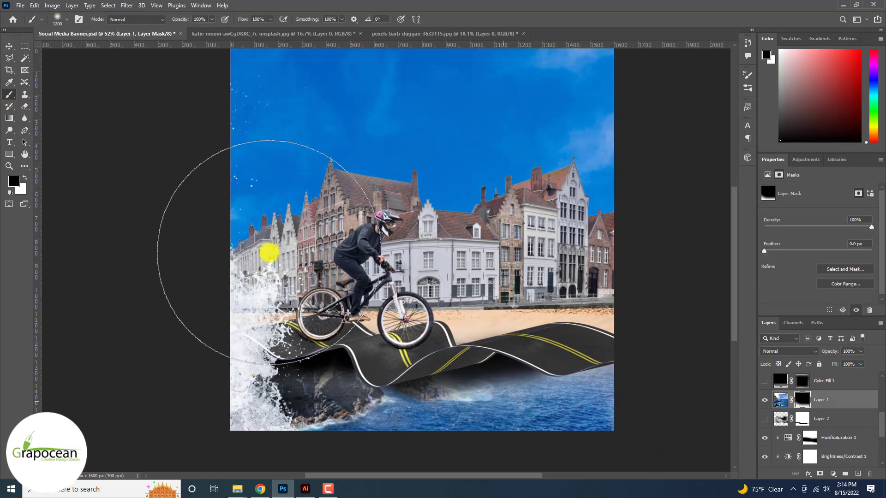
key(bracketleft)
key(bracketleft)
key(bracketleft)
key(bracketleft)
key(bracketleft)
key(bracketleft)
key(bracketleft)
key(bracketleft)
key(x)
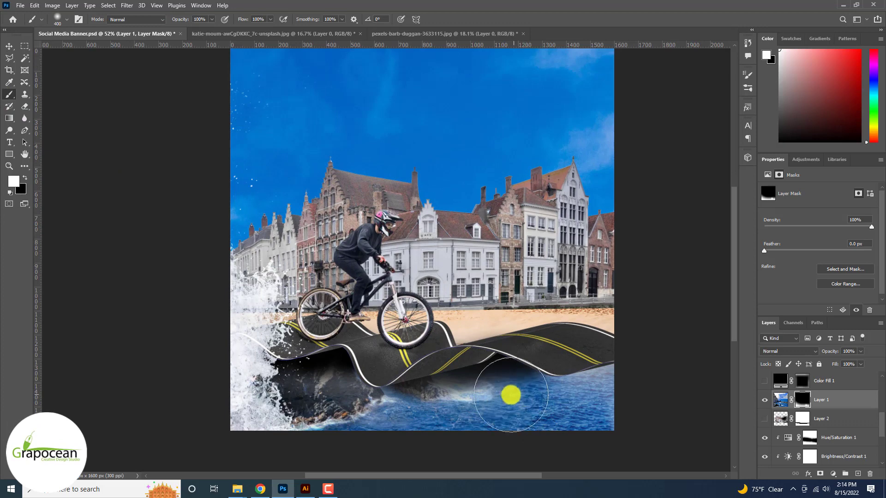
mouse_move(371, 408)
mouse_down()
mouse_move(292, 399)
mouse_move(590, 409)
mouse_move(615, 390)
mouse_up()
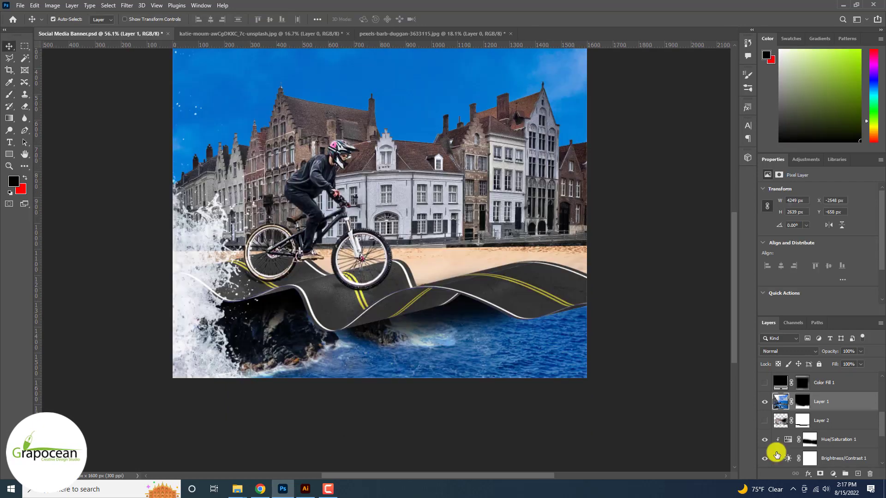
- Unlock the water-splash layer, Layer 9, at the top of the layer stack
scroll(777, 455, up, 2)
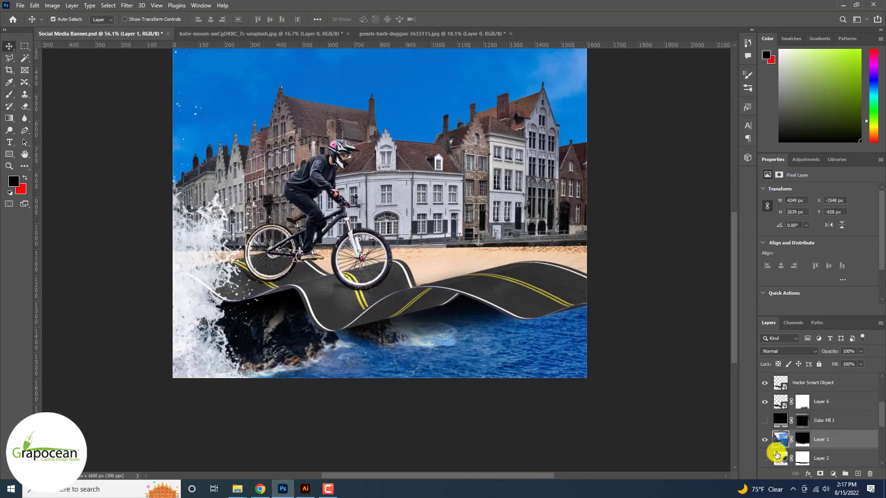
scroll(777, 455, up, 2)
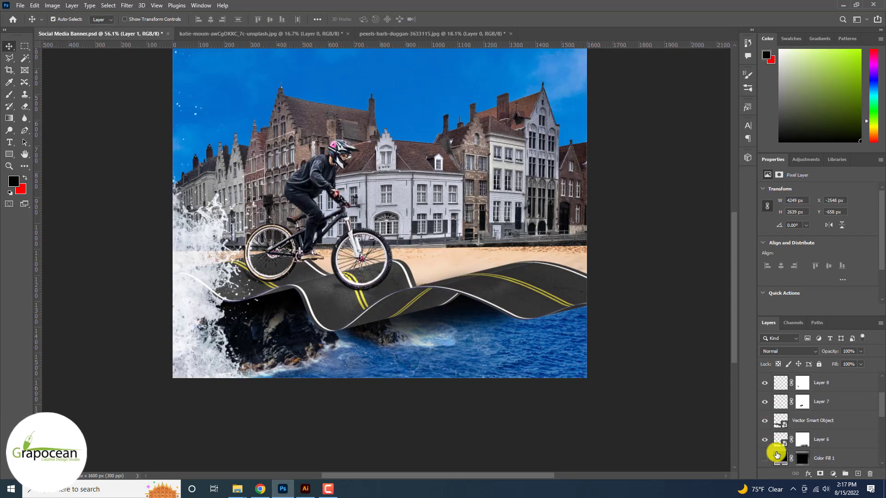
click(763, 382)
click(764, 381)
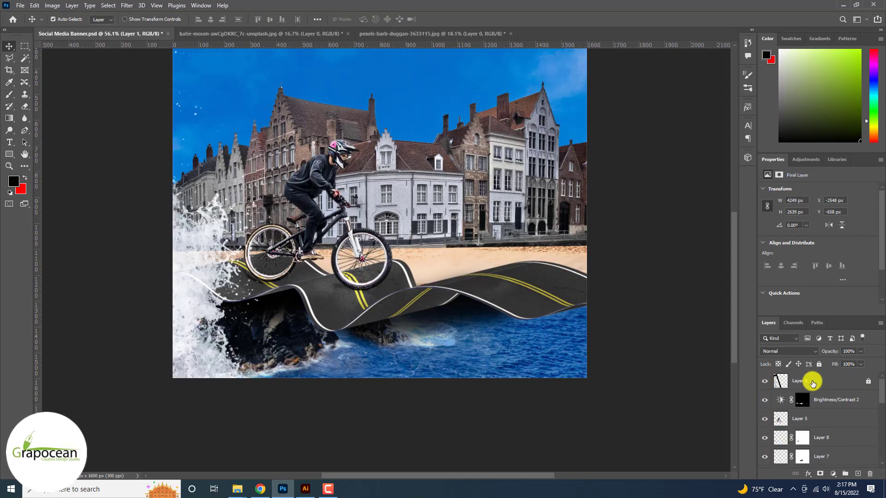
click(871, 383)
- Rotate and reposition the water splash on Layer 9 so it runs along the banner's bottom edge
key(ctrl+t)
scroll(351, 335, down, 2)
drag(233, 325, 281, 314)
scroll(346, 351, down, 2)
drag(407, 419, 375, 405)
scroll(393, 433, down, 1)
drag(409, 460, 452, 423)
mouse_move(359, 379)
mouse_down()
mouse_move(358, 363)
mouse_move(361, 382)
mouse_up()
scroll(384, 286, up, 4)
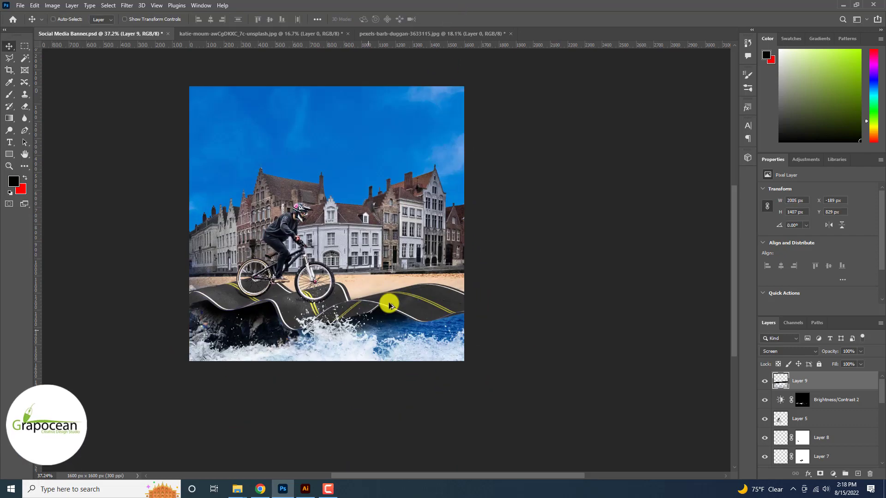
- Compare the sky with Layer 4 hidden and shown, and show and select Layer 4 copy
scroll(382, 333, down, 2)
scroll(382, 332, up, 1)
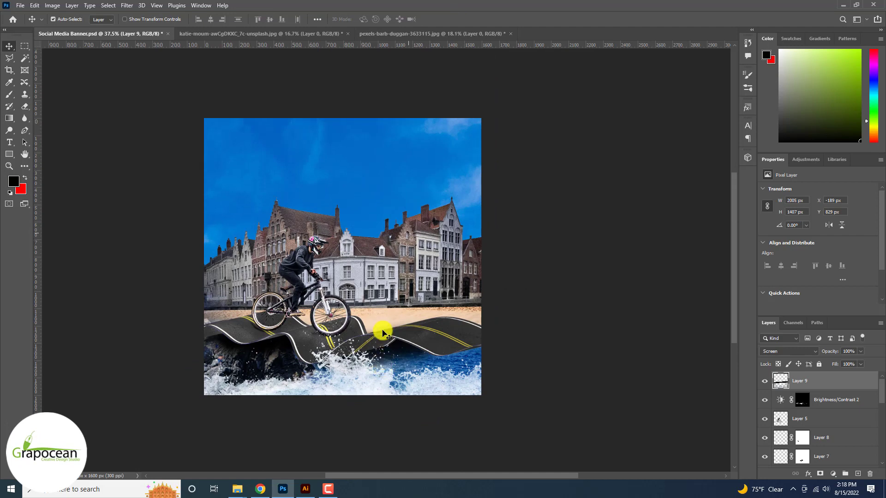
scroll(386, 356, up, 3)
scroll(382, 327, down, 3)
scroll(376, 234, up, 2)
click(394, 210)
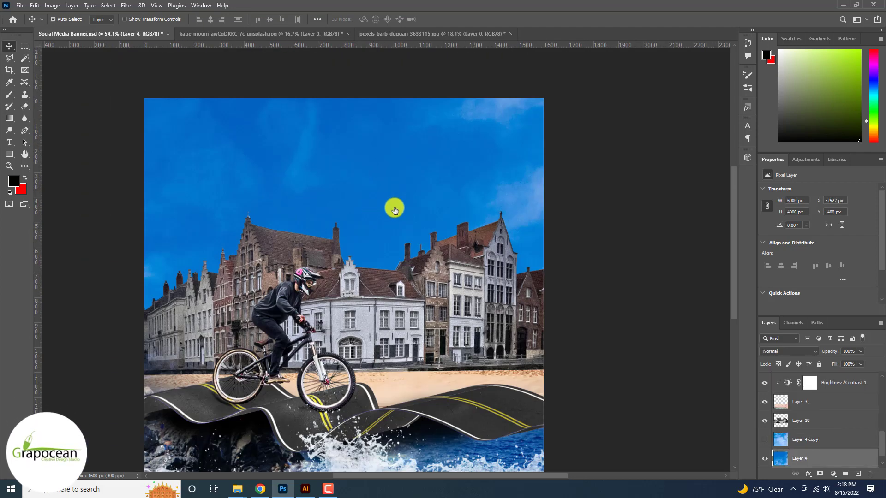
click(766, 458)
click(765, 458)
click(765, 441)
click(812, 440)
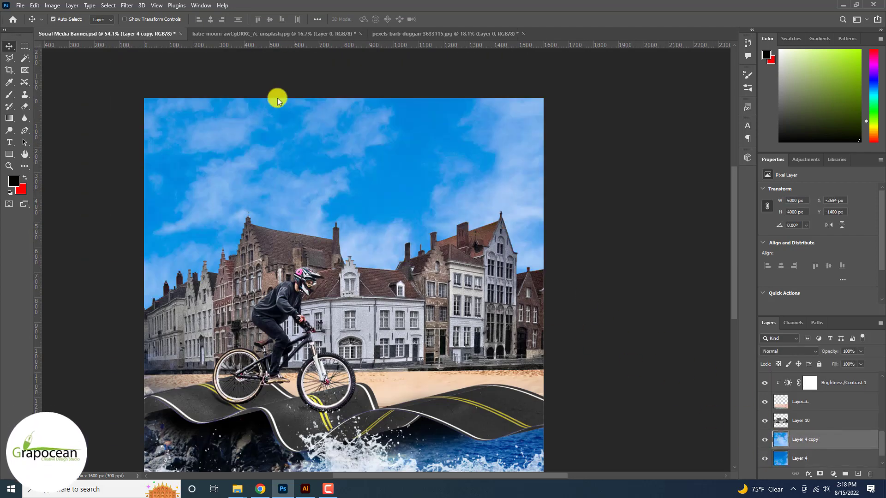
- Apply a Gaussian Blur with a 45.6 px radius to Layer 4 copy
click(127, 5)
mouse_move(138, 119)
click(261, 159)
drag(539, 232, 571, 236)
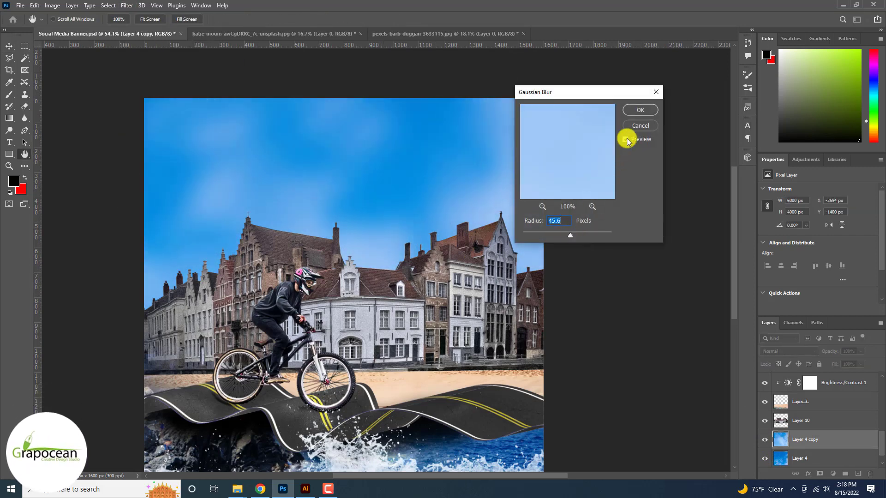
click(640, 111)
- Try different blending modes, including Overlay and Subtract, on the blurred Layer 4 copy
click(788, 351)
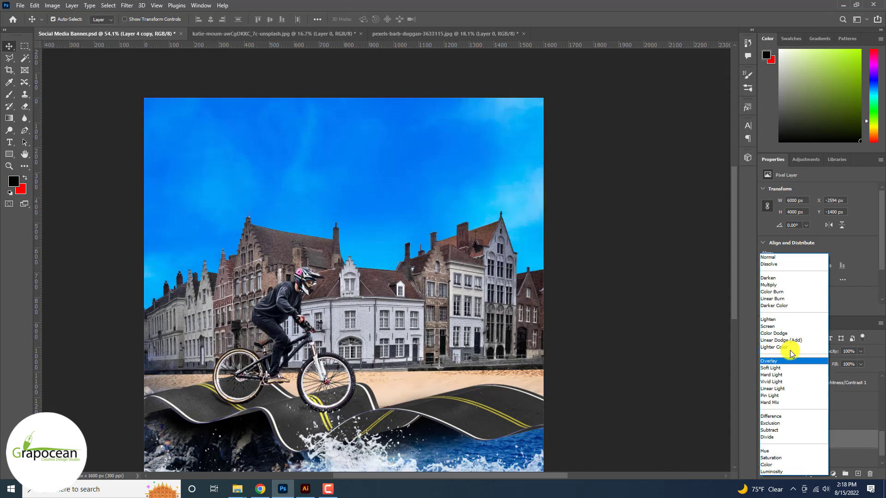
key(Down)
key(Down)
key(Down)
key(Down)
key(Down)
key(Down)
key(Down)
key(Down)
key(Down)
key(Down)
key(Down)
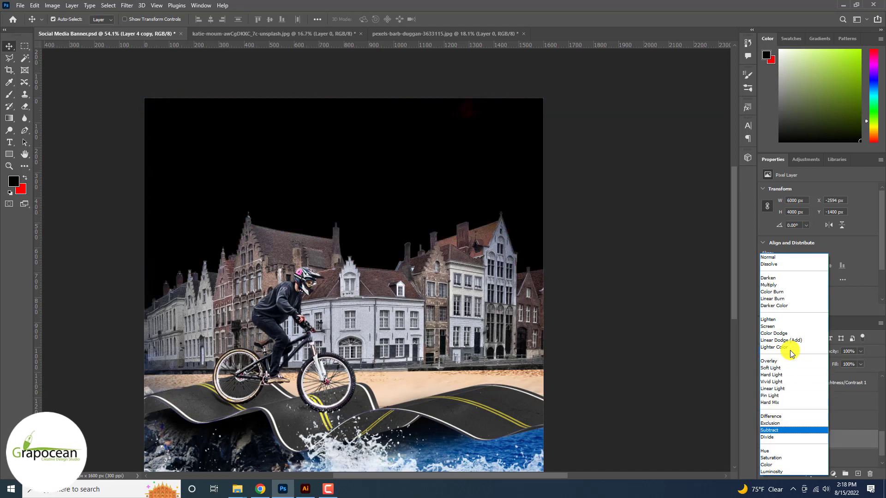
click(683, 421)
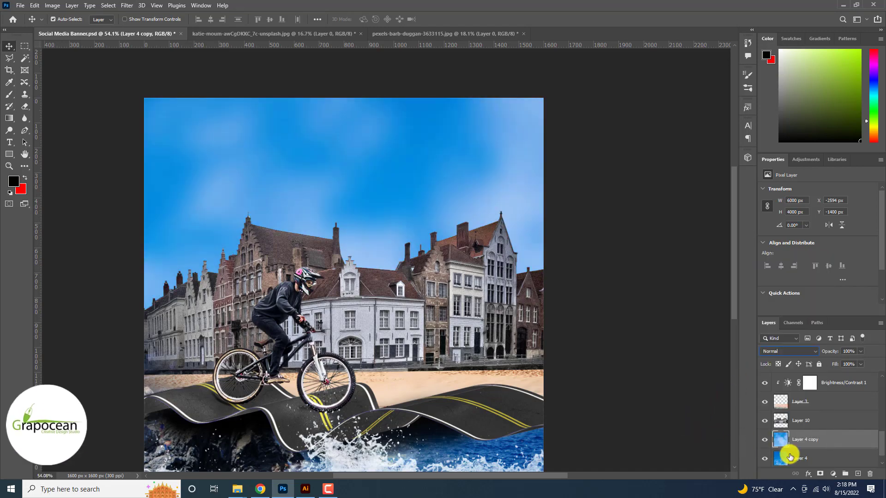
- Move Layer 4 above Layer 4 copy and set its blending mode to Overlay
click(807, 461)
drag(807, 461, 811, 430)
click(783, 351)
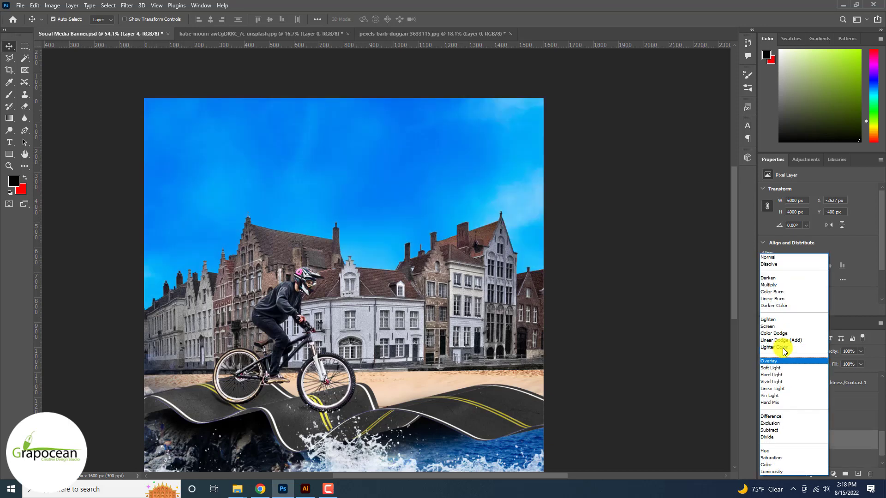
click(784, 360)
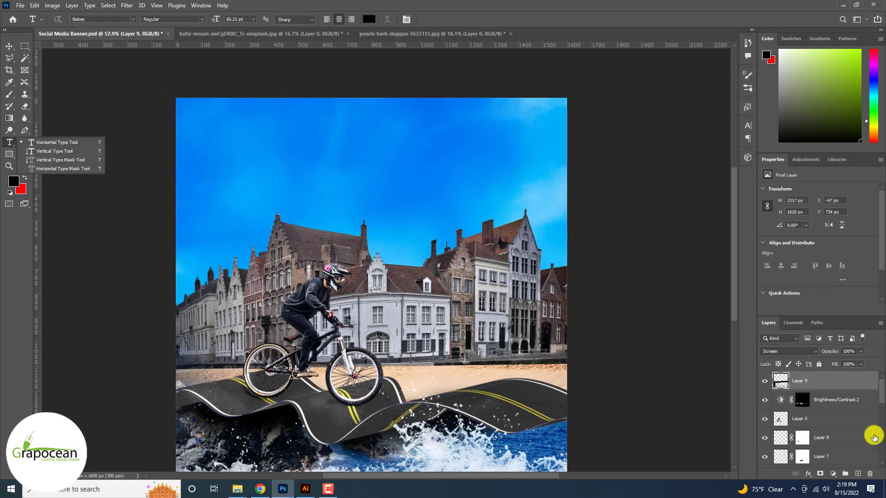
- Add a new layer at the top of the stack and enter the headline text "EXPLOR" in the sky
click(858, 472)
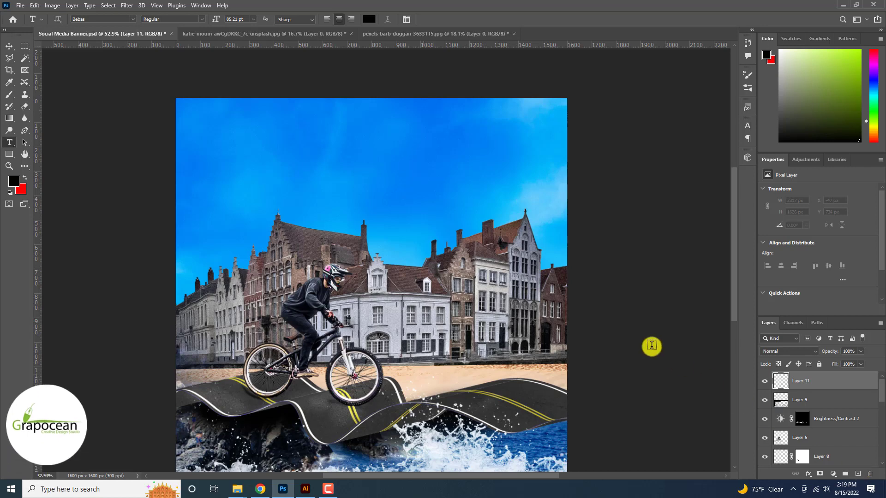
click(342, 161)
key(BackSpace)
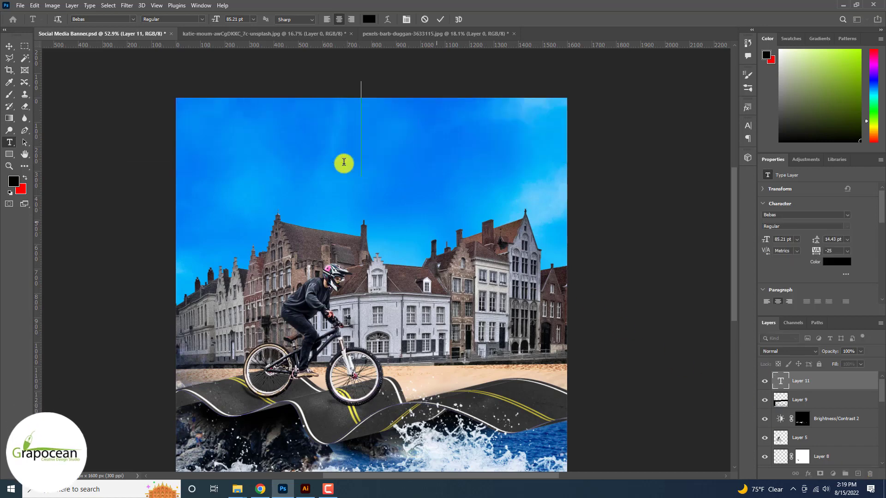
text(EXPLOR)
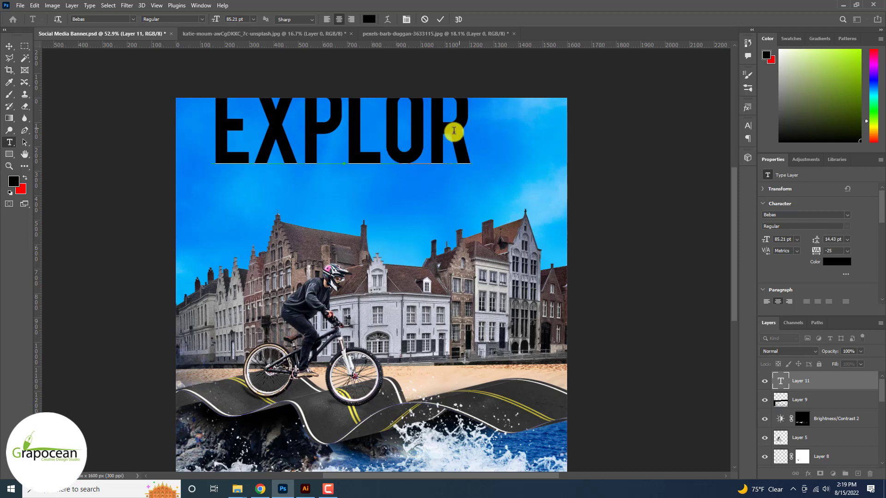
- Set the EXPLOR headline's font size to 66 pt and its colour to light blue 27b0ff
drag(454, 130, 184, 114)
drag(215, 19, 206, 17)
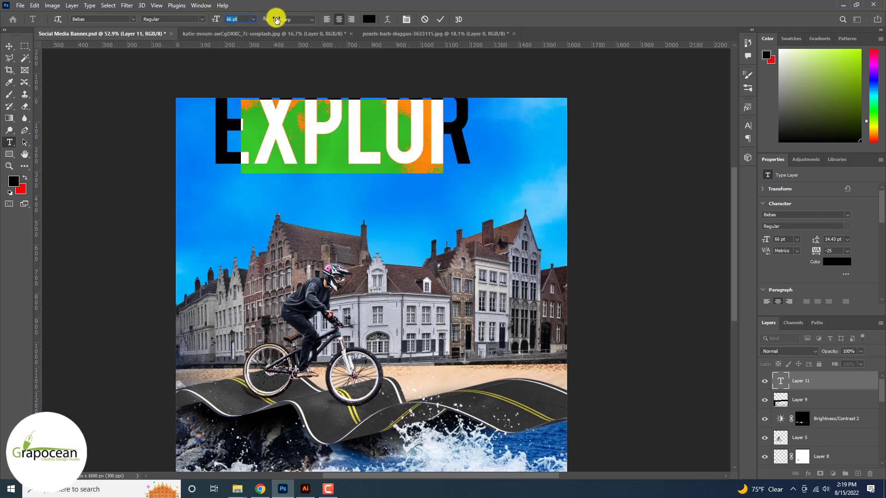
click(368, 19)
click(454, 178)
drag(773, 229, 763, 200)
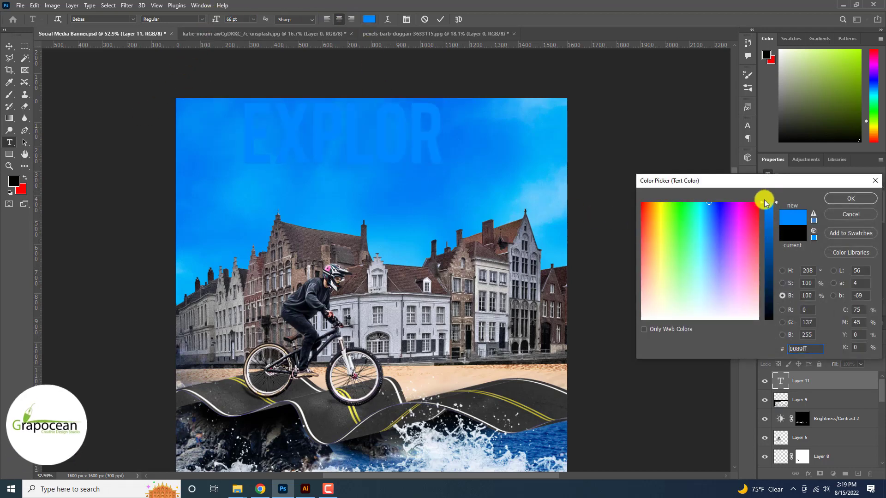
click(700, 210)
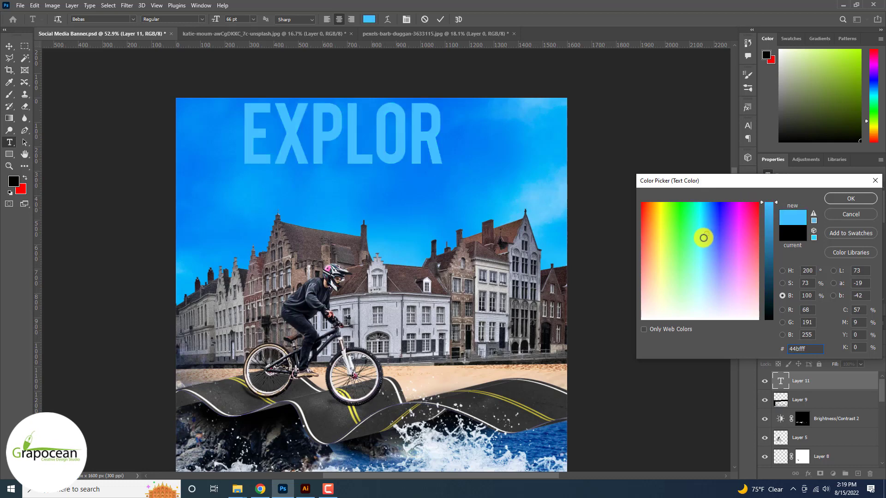
mouse_move(706, 234)
mouse_down()
mouse_move(670, 234)
mouse_move(706, 220)
mouse_up()
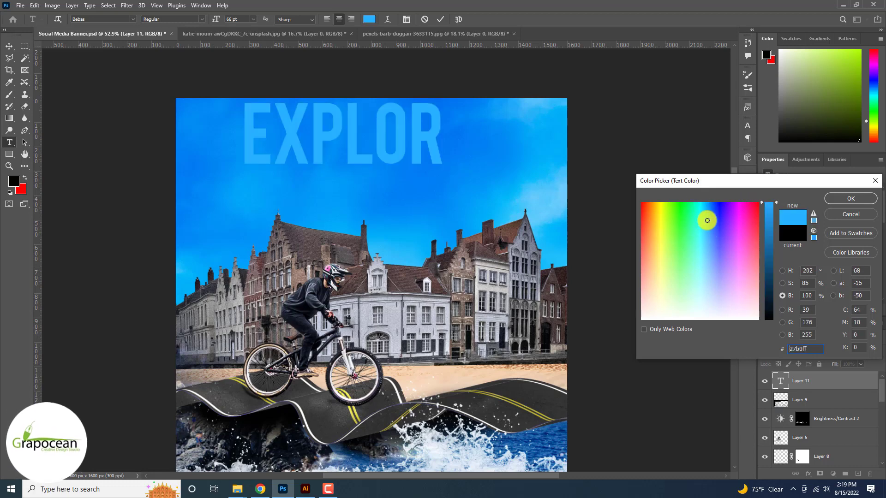
click(853, 198)
- Move the EXPLOR headline about 101 px right and 112 px down, above the rooftops
click(9, 46)
drag(352, 152, 375, 178)
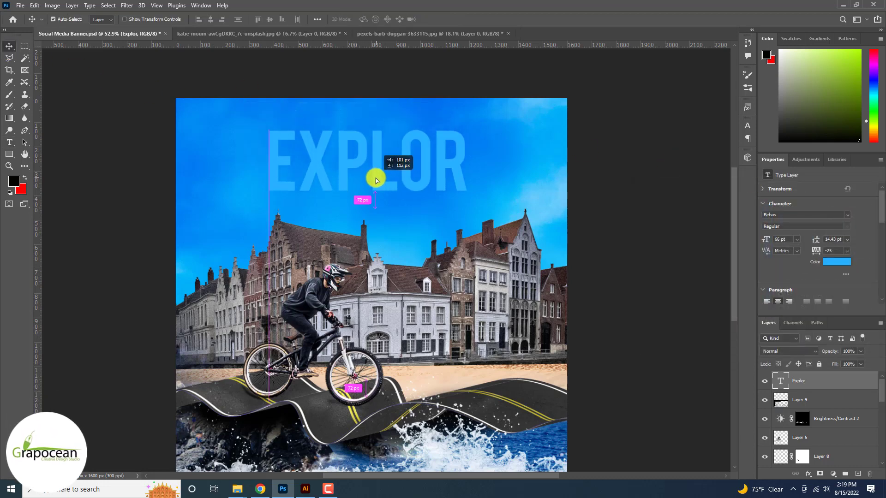
scroll(376, 138, down, 2)
- Add a second text line reading "Creative world" below the EXPLOR headline
click(9, 142)
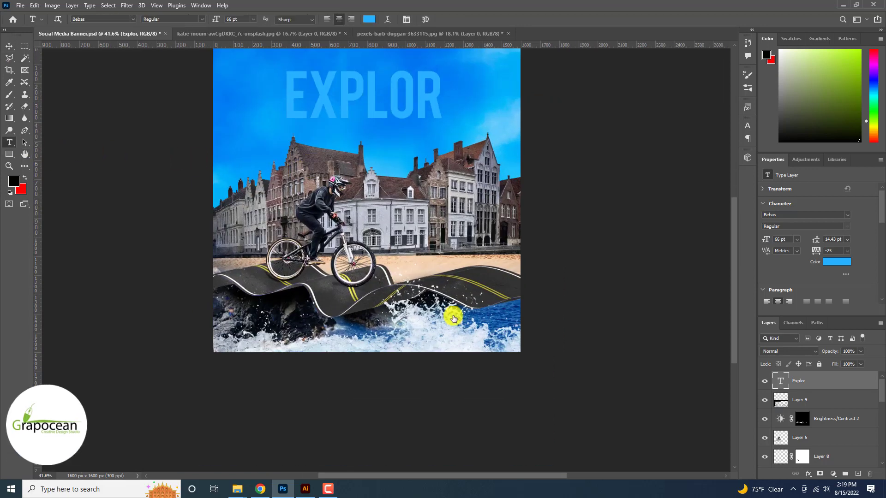
click(321, 139)
key(BackSpace)
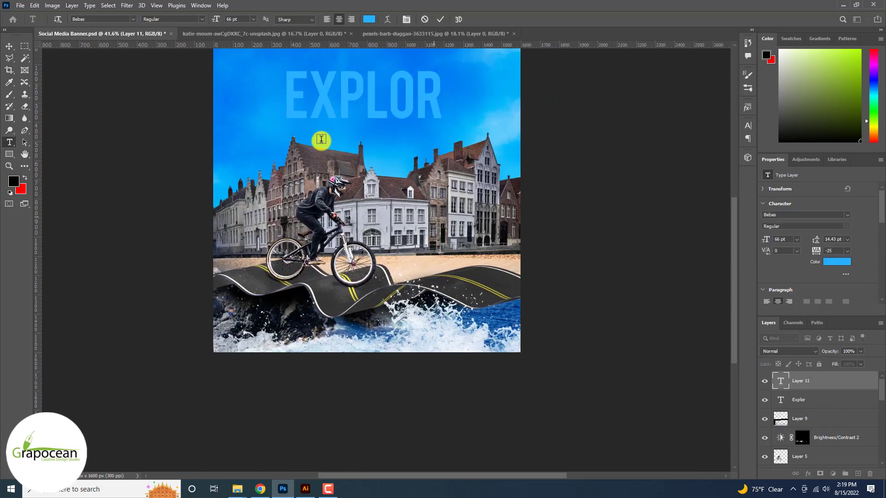
text(CREATIVE WORK)
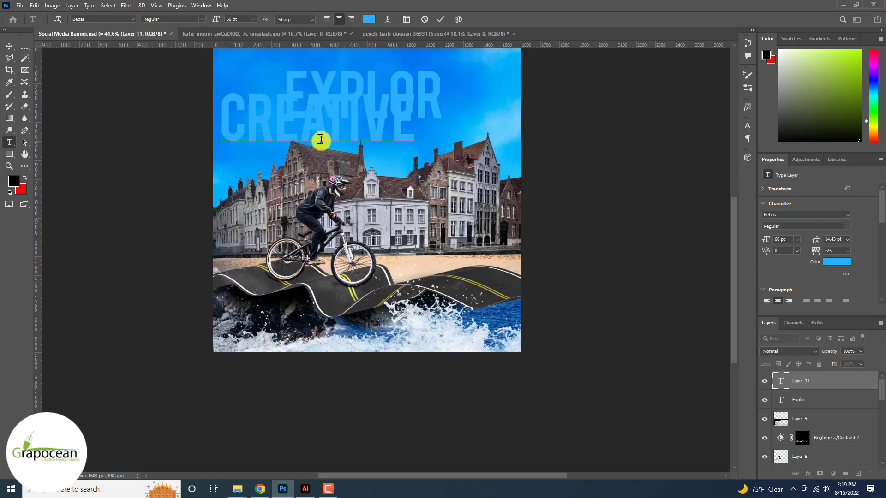
key(BackSpace)
key(BackSpace)
text(RLD)
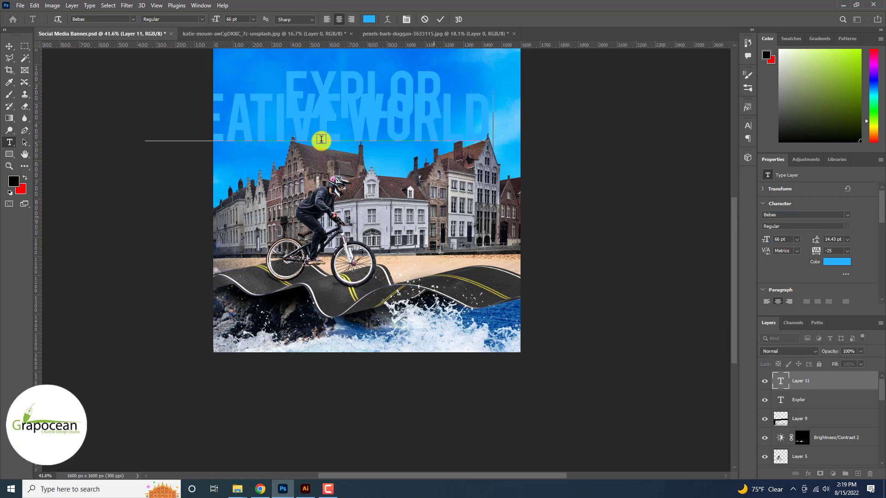
- Change the Creative world text to the CollectionFree font and move it about 289 px right and 118 px down, beneath EXPLOR
key(ctrl+a)
click(131, 19)
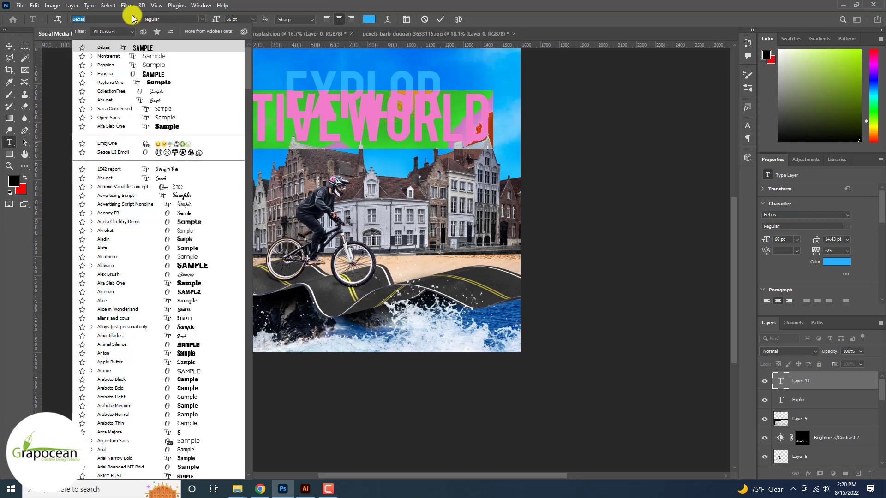
click(195, 91)
click(10, 45)
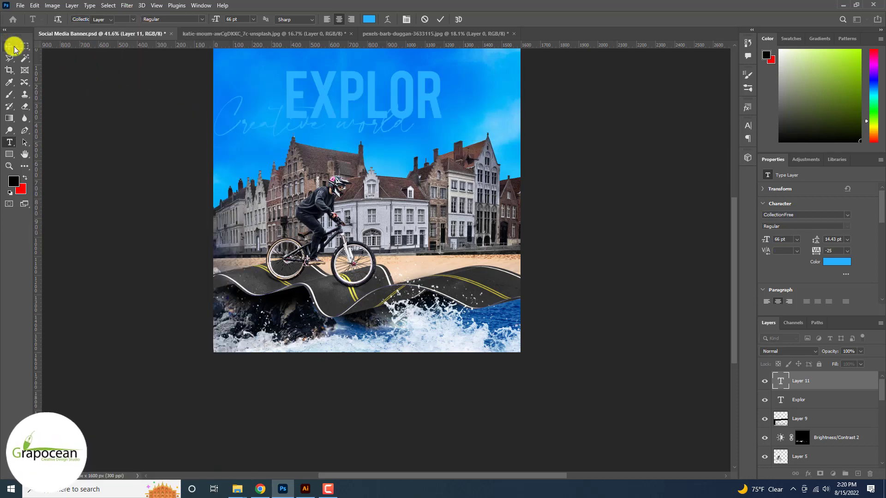
mouse_move(428, 143)
mouse_down()
mouse_move(433, 123)
mouse_move(433, 154)
mouse_up()
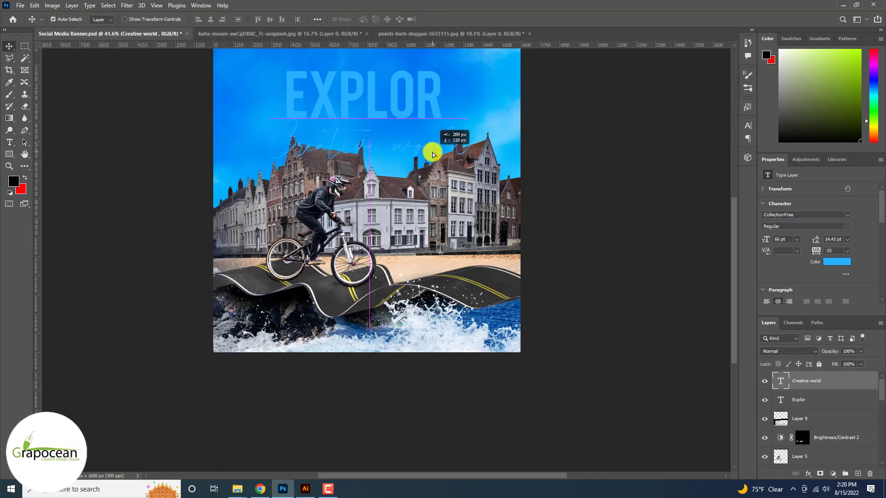
- Set the Creative world text colour to yellow-green d9ff53
drag(256, 146, 520, 141)
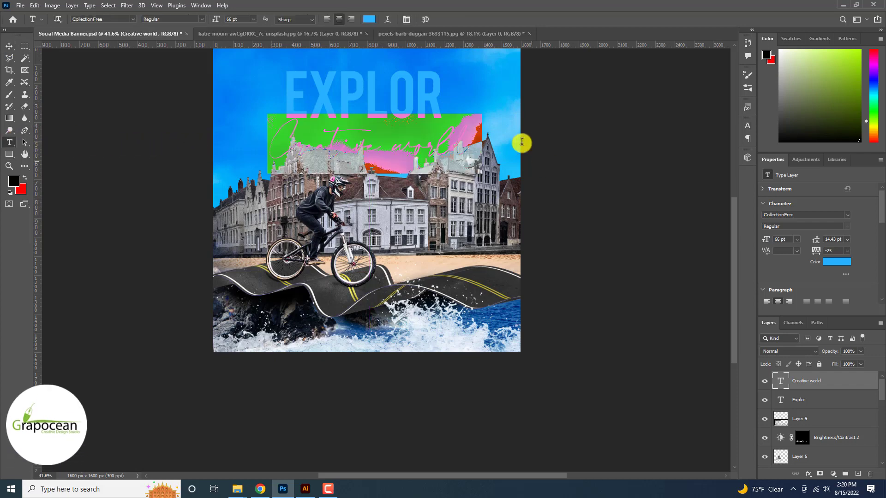
click(369, 19)
click(470, 270)
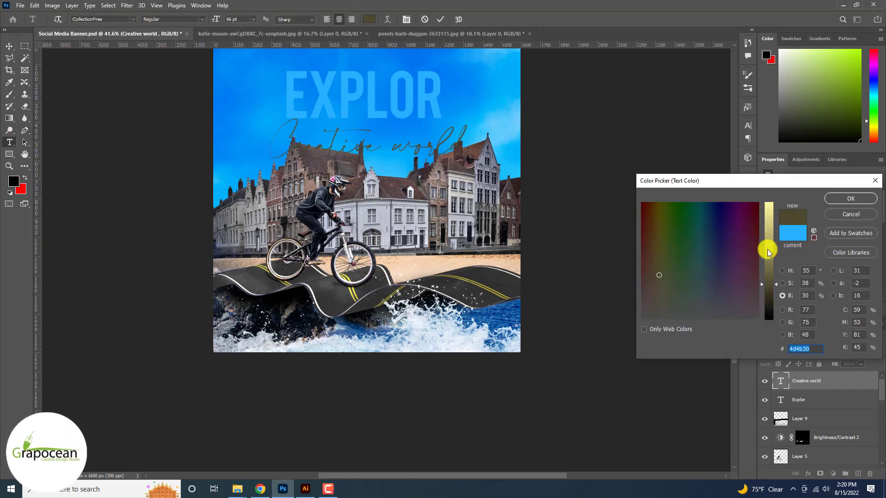
drag(767, 252, 767, 181)
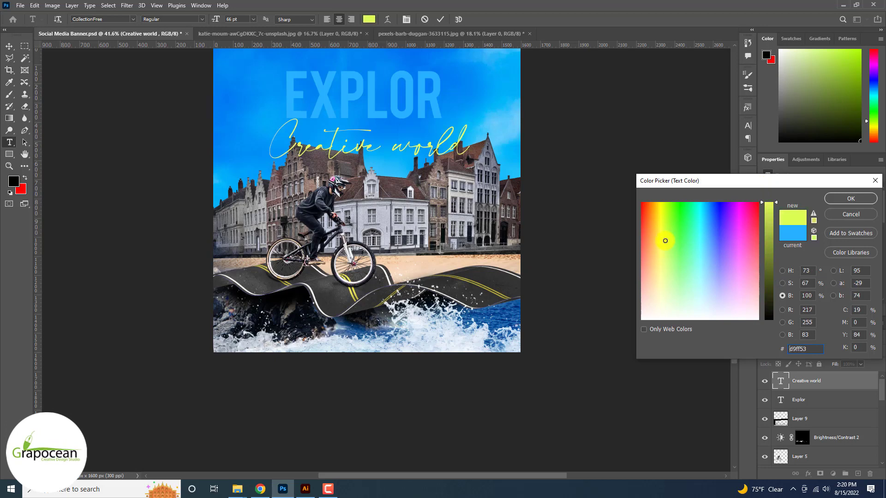
click(851, 198)
- Move the Creative world text up above the headline
click(10, 46)
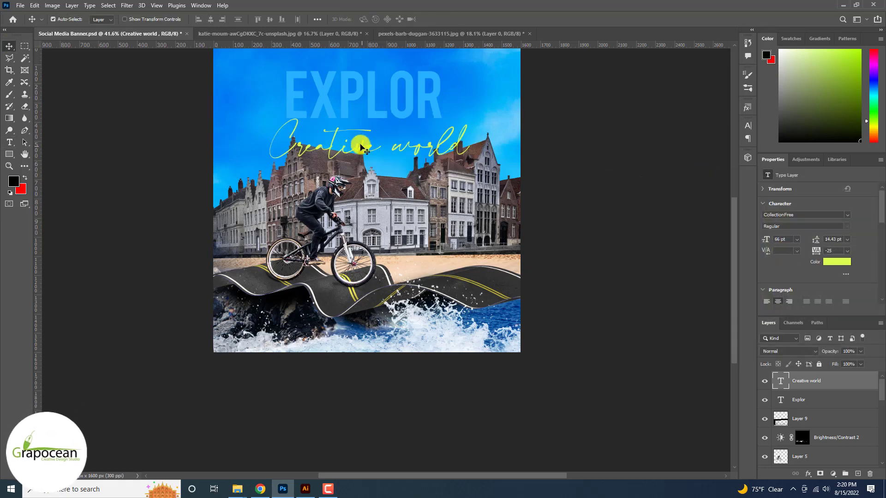
drag(363, 149, 355, 84)
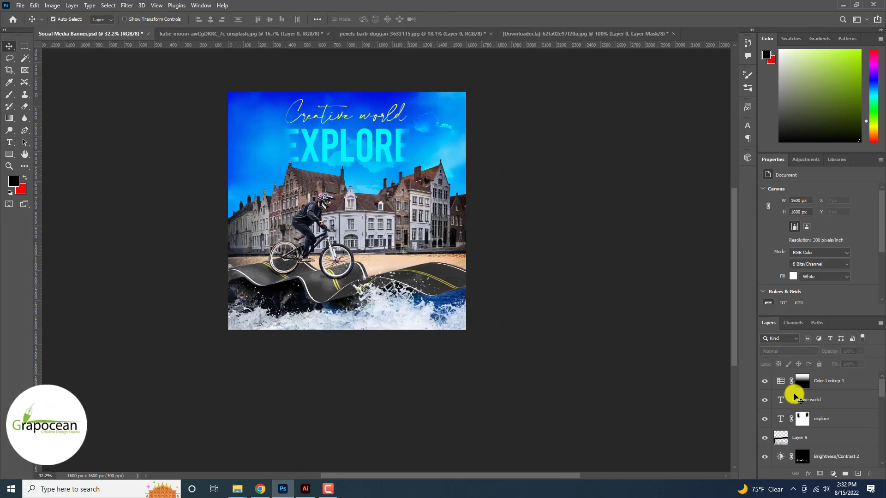
scroll(406, 270, up, 6)
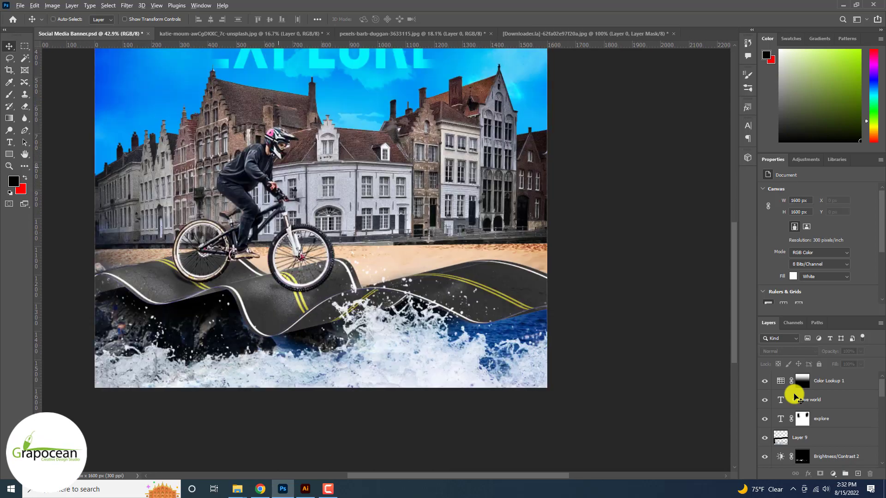